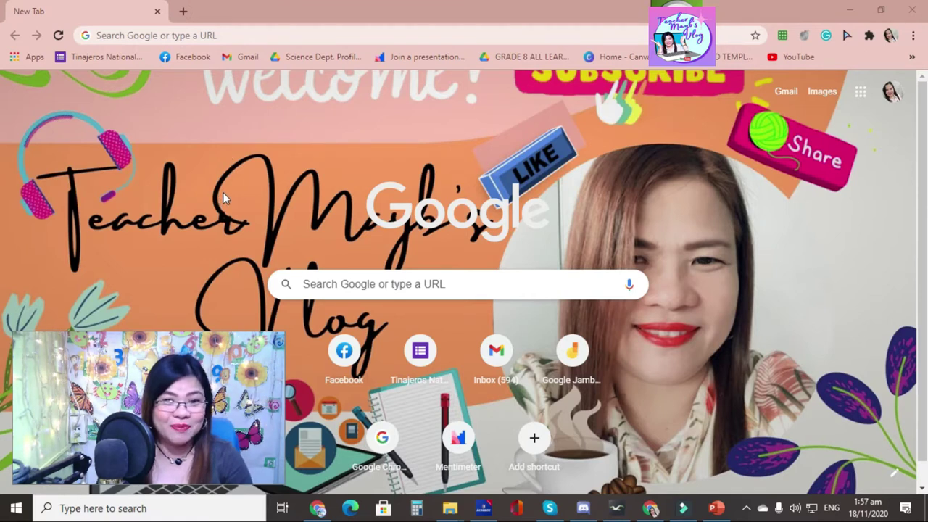
Step: In a new Chrome tab, search 'google meet' and go to meet.google.com
click(185, 10)
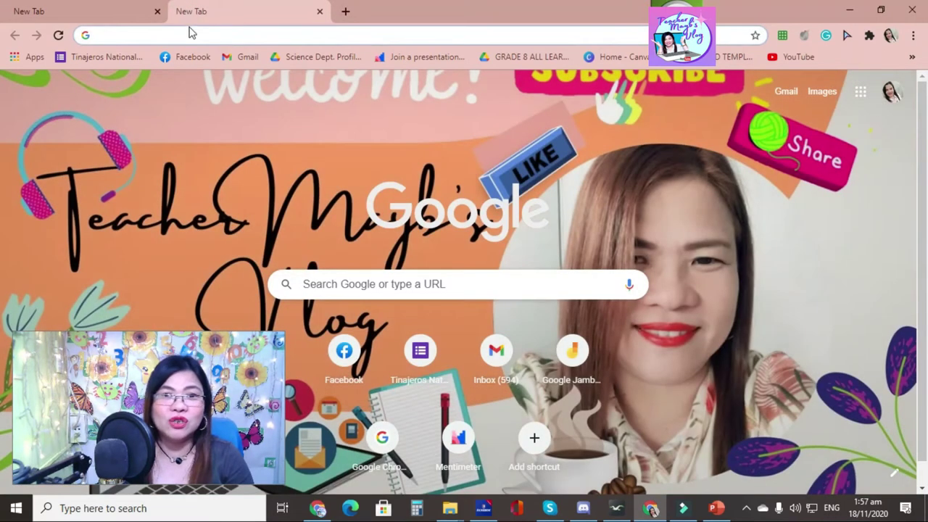
click(191, 34)
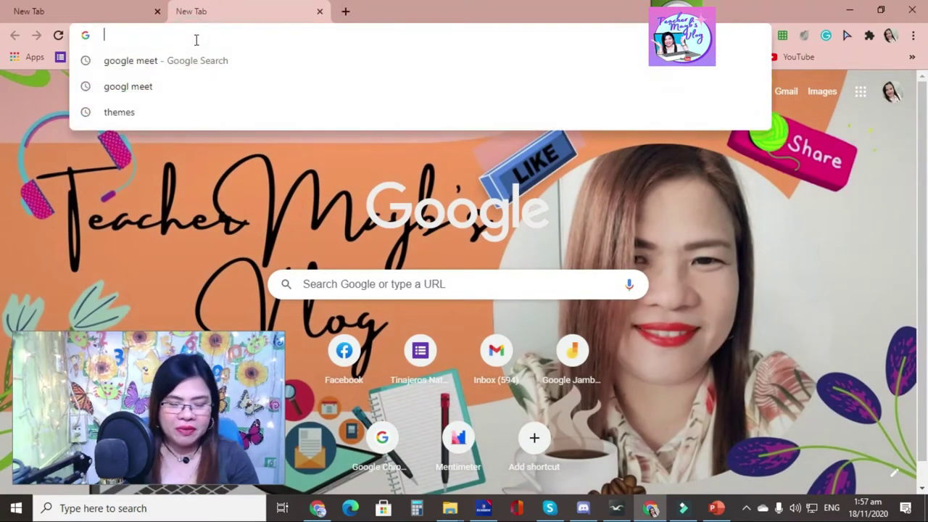
text(google meet)
key(Return)
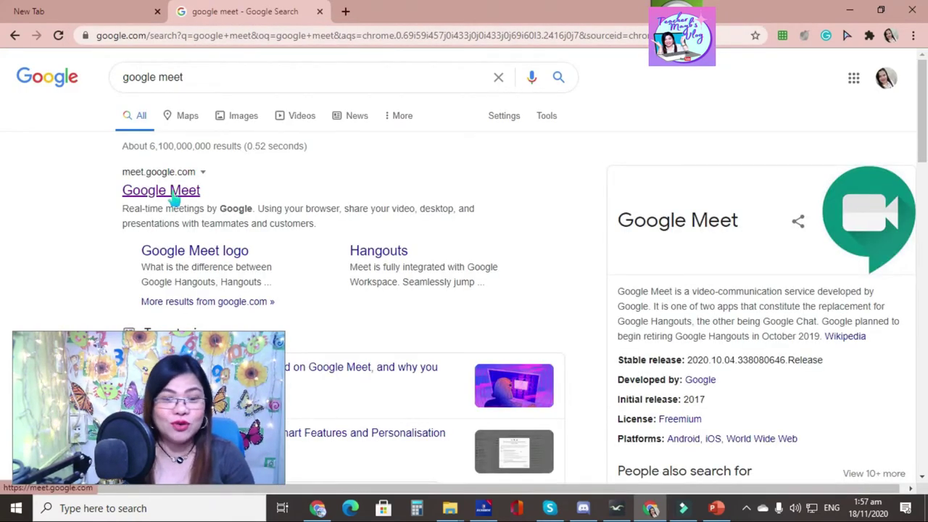
click(174, 196)
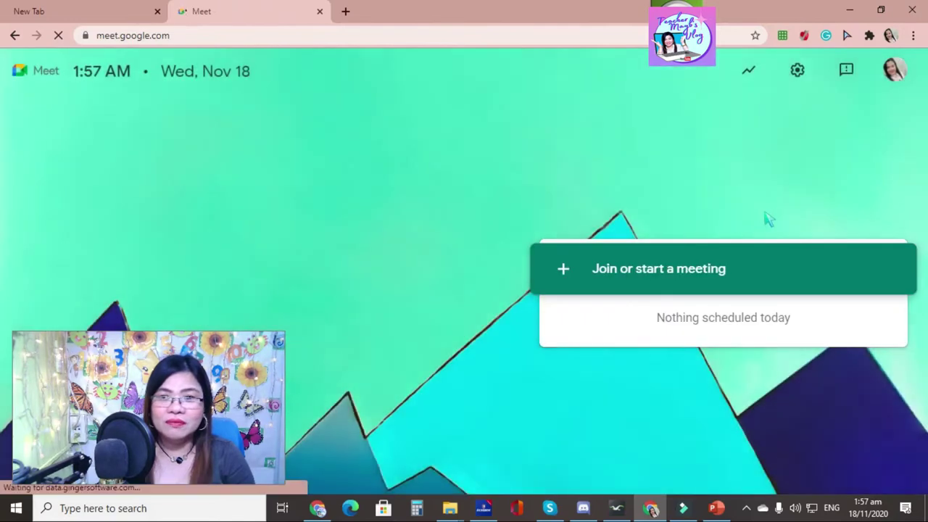
Step: Create a new meeting without a code and join it with the microphone muted
click(656, 281)
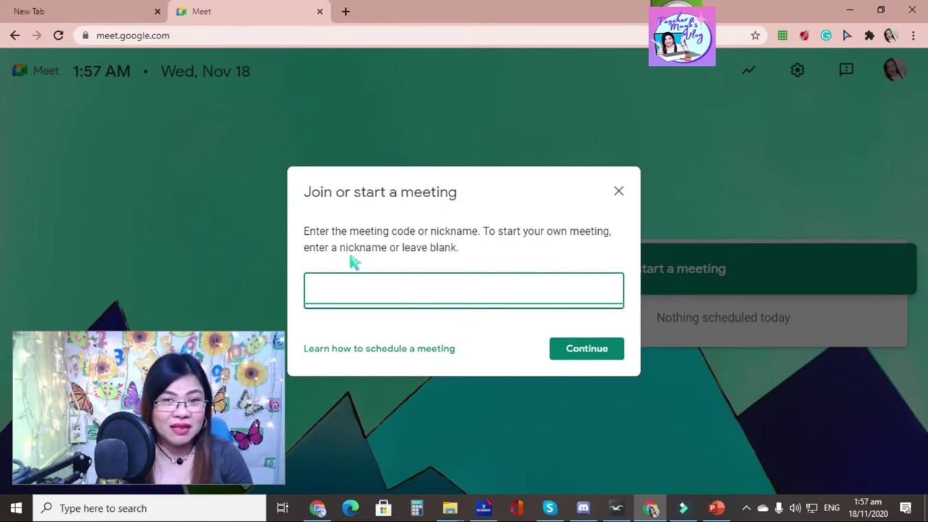
click(610, 350)
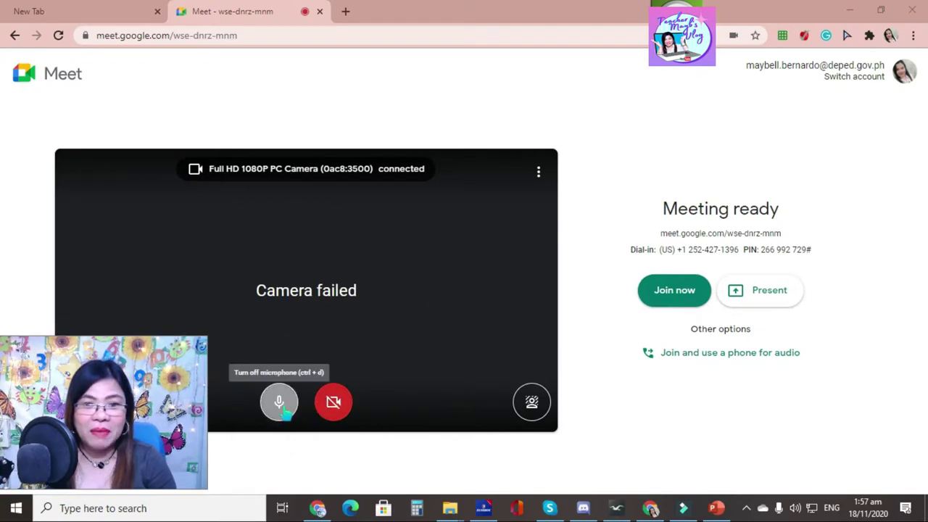
click(281, 406)
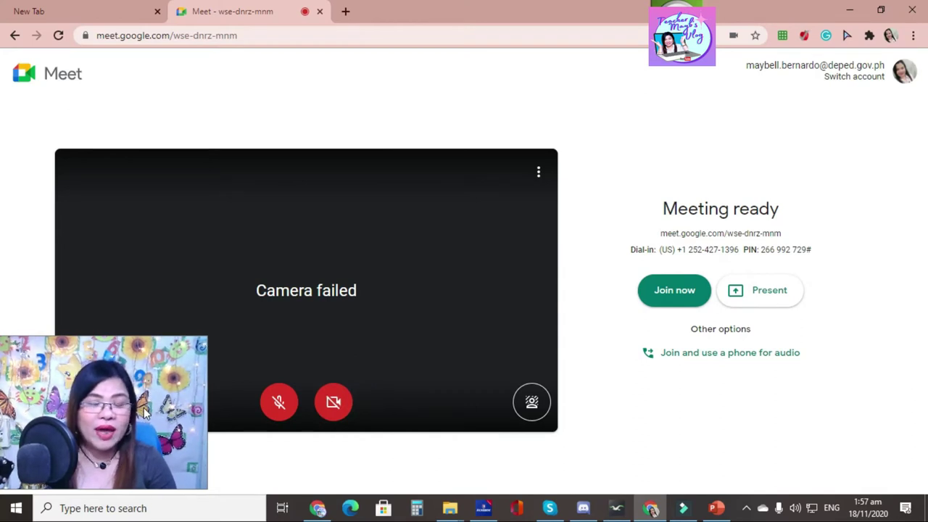
click(656, 294)
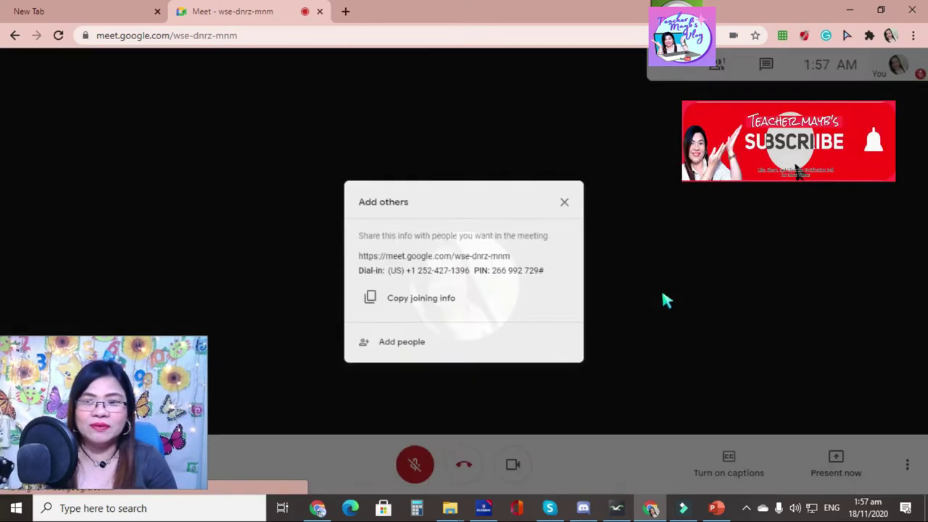
Step: Close the Add others dialog and mic tip, review Meeting details, then minimize Chrome
click(578, 194)
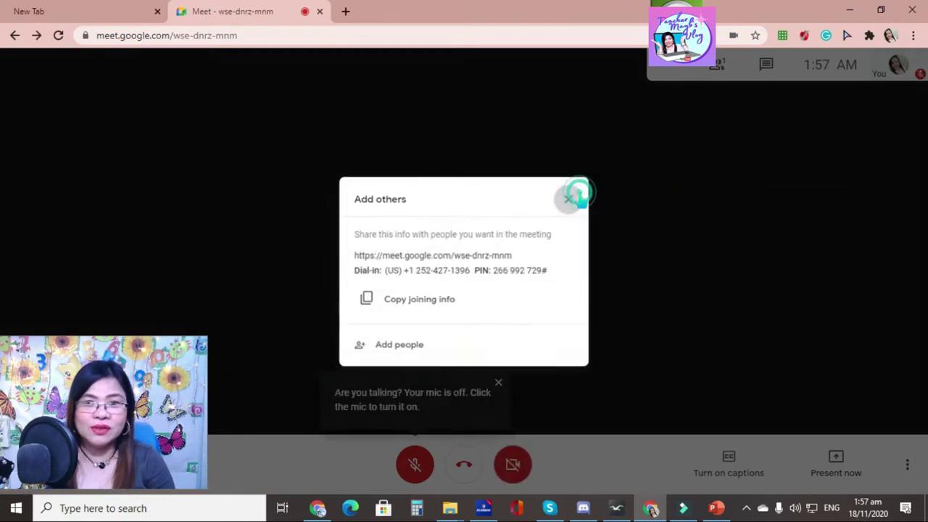
click(498, 382)
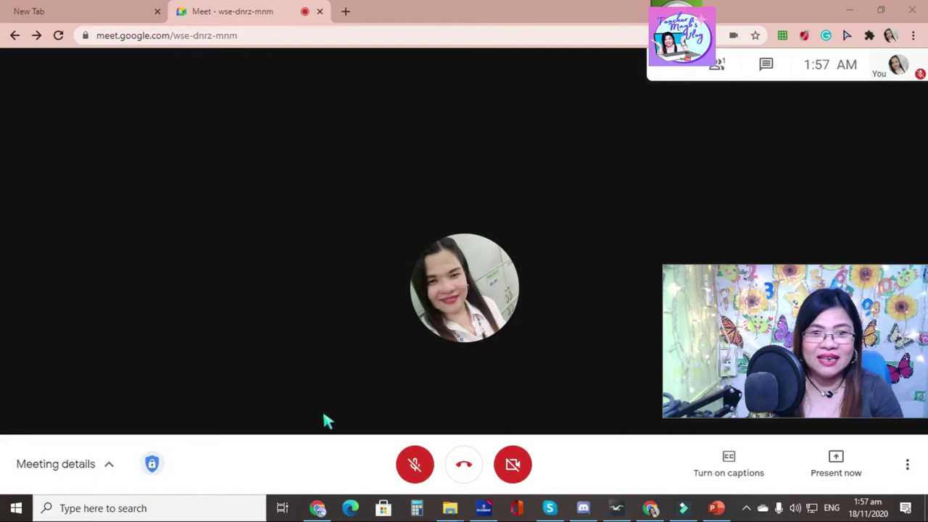
click(109, 465)
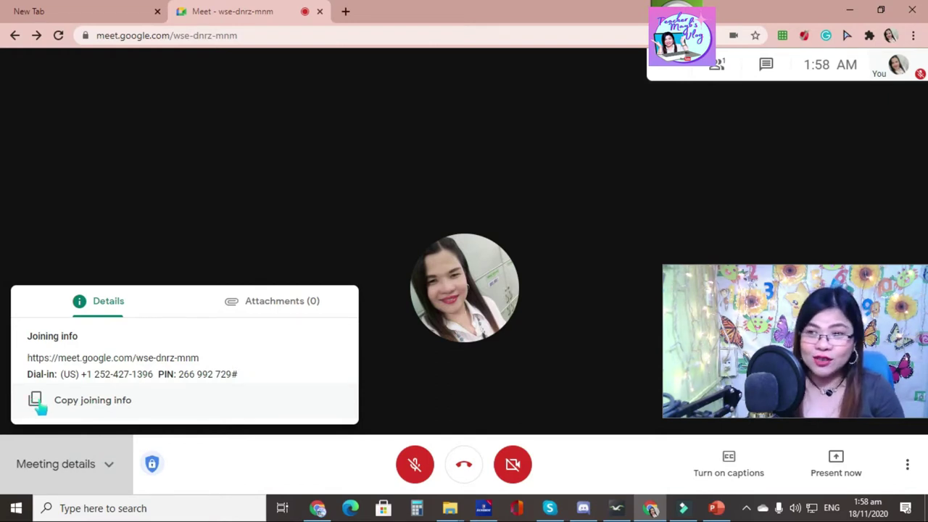
click(227, 213)
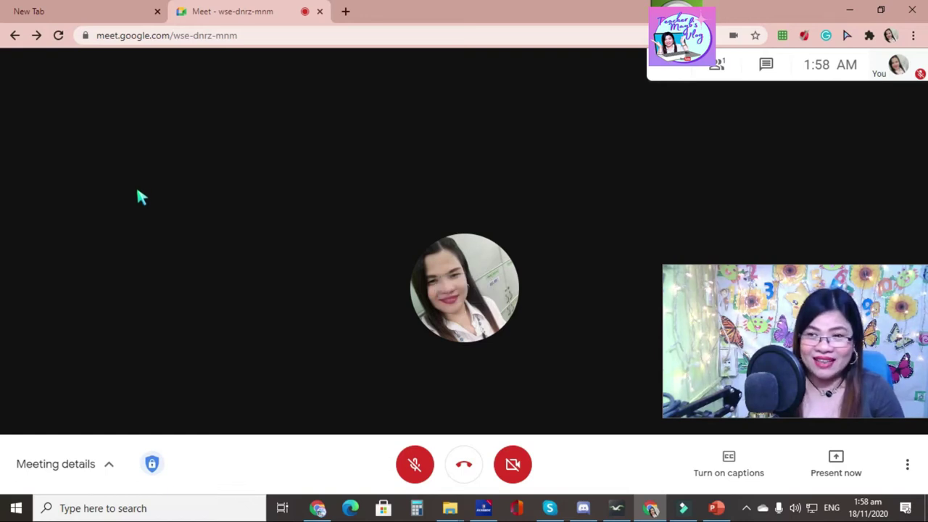
click(850, 14)
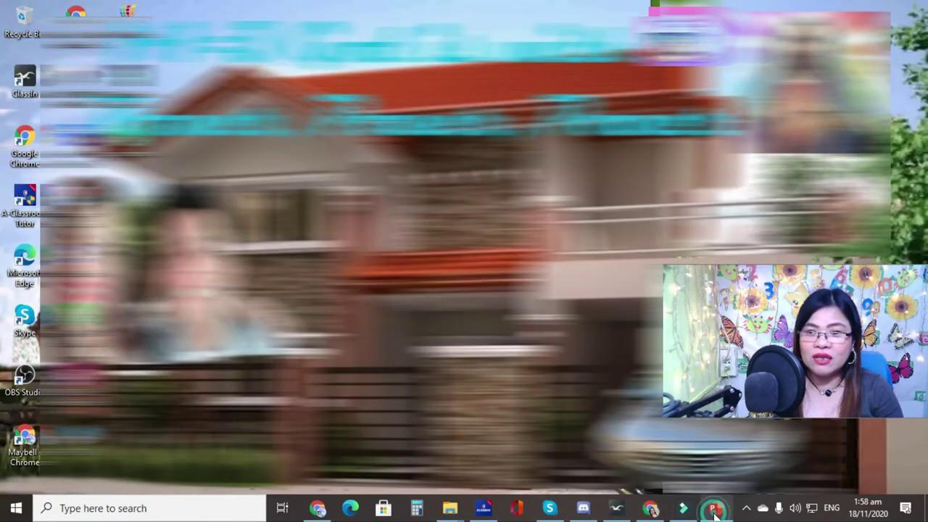
Step: Set the Electricity(arlyn) deck's show type to 'Browsed by an individual (window)' from slide 1
click(715, 511)
scroll(217, 286, up, 2)
scroll(217, 286, up, 1)
scroll(217, 287, up, 1)
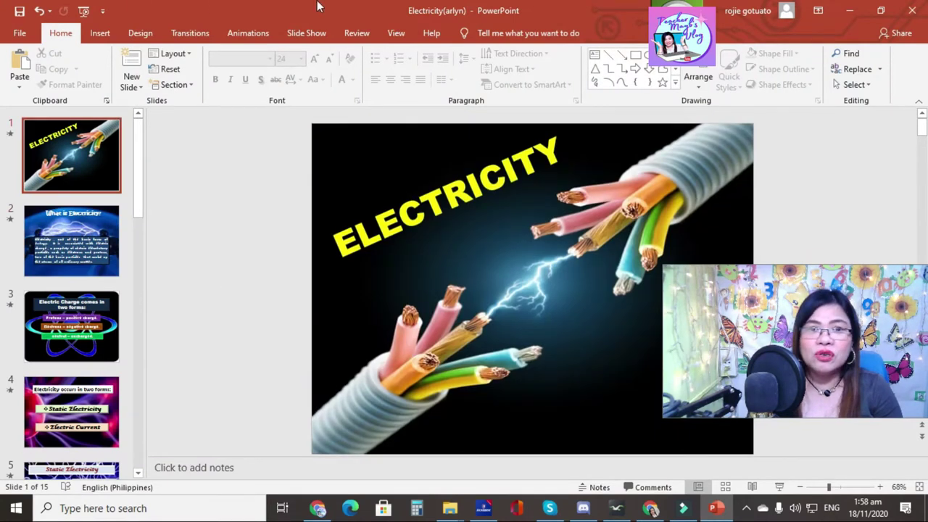
click(300, 35)
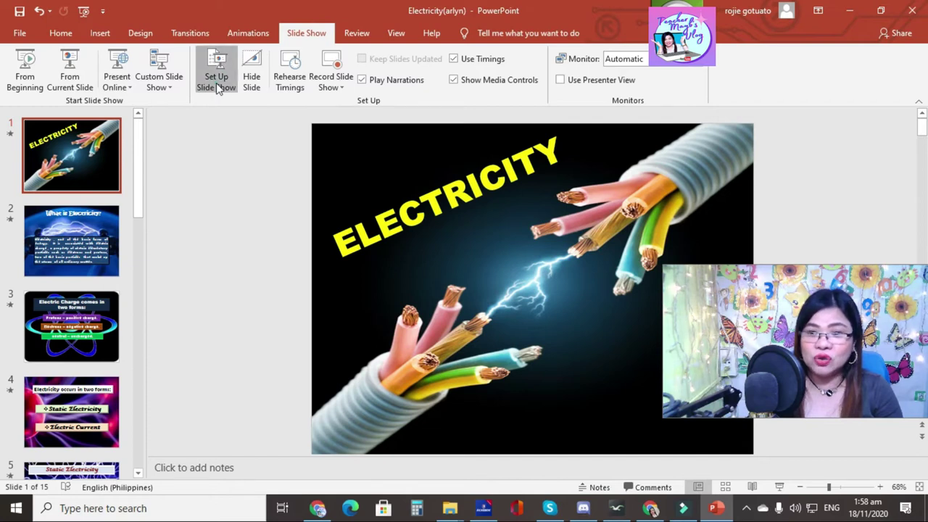
click(219, 87)
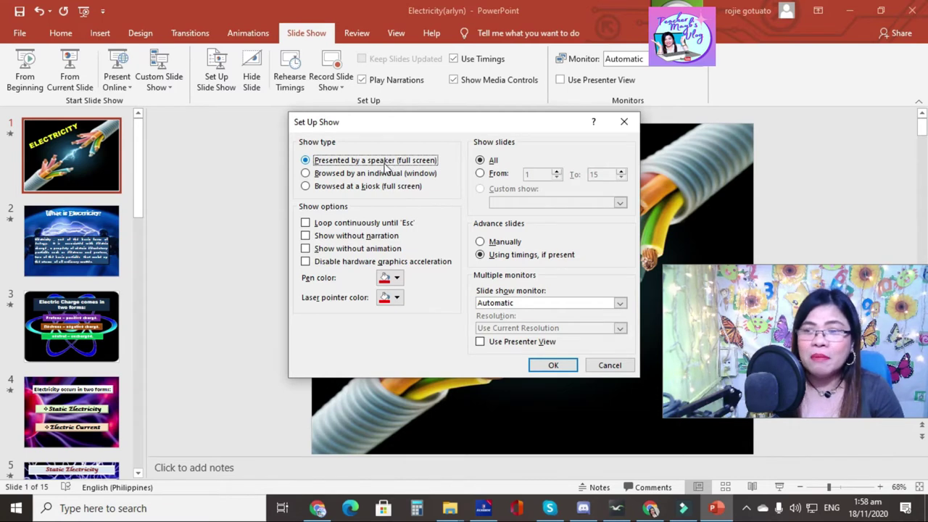
click(306, 174)
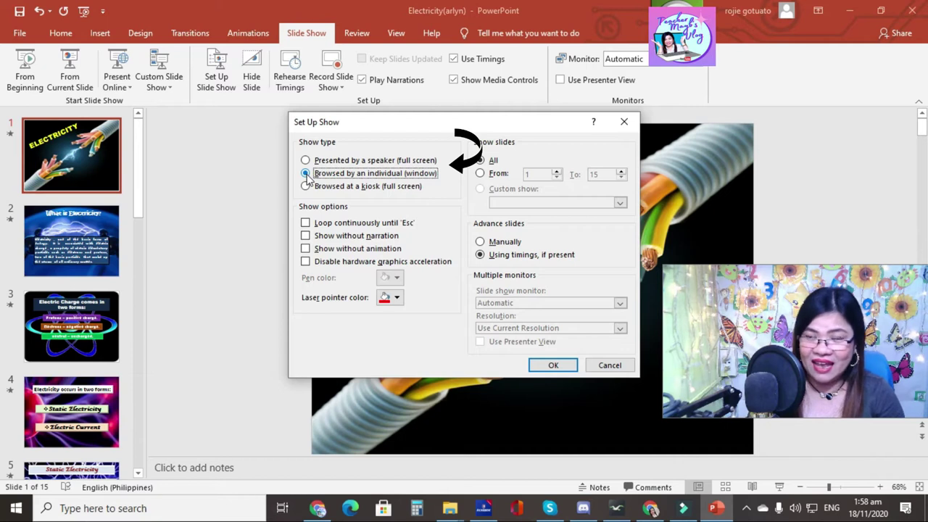
click(554, 365)
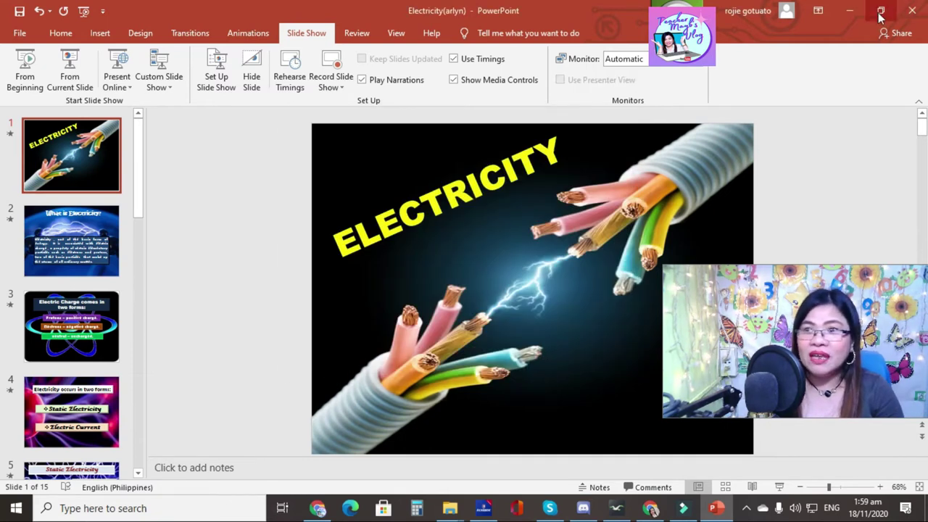
Step: Restore PowerPoint to a window and pick it as the single window to present in Meet
click(881, 11)
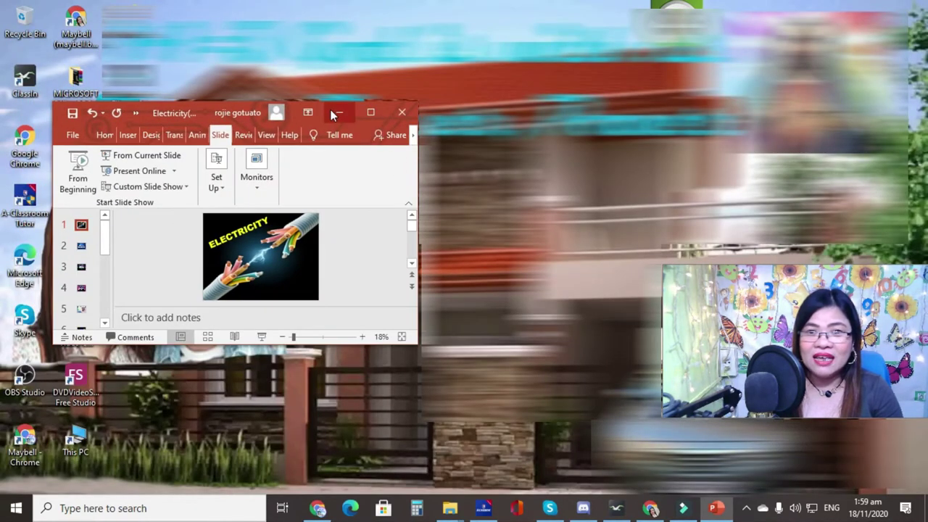
mouse_move(651, 508)
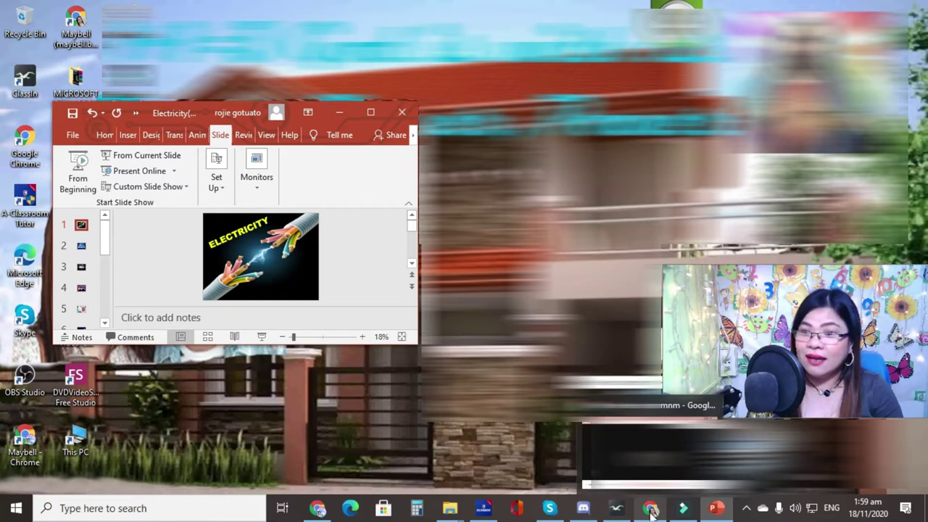
click(651, 512)
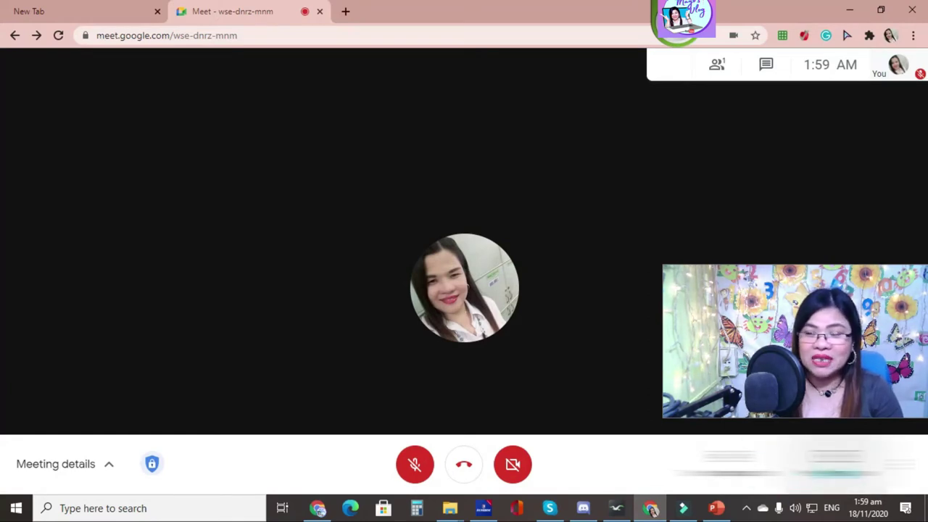
click(836, 468)
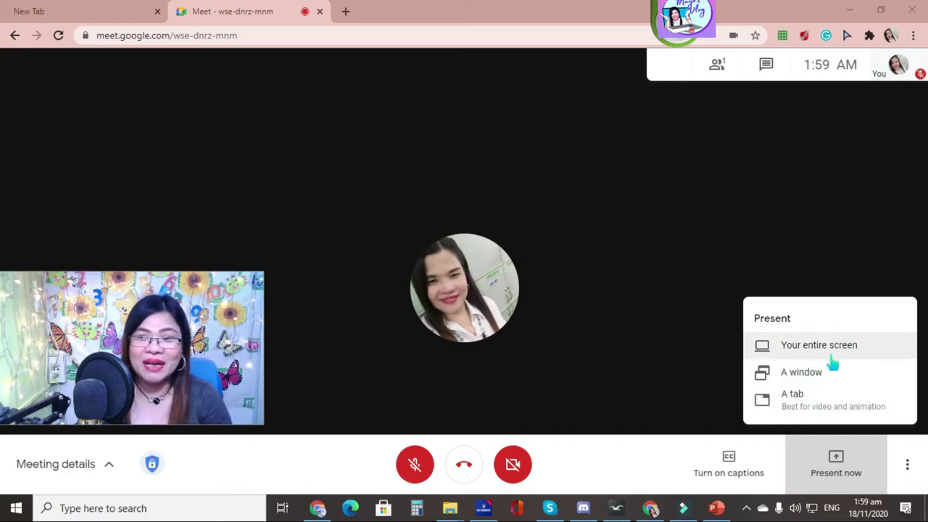
click(816, 352)
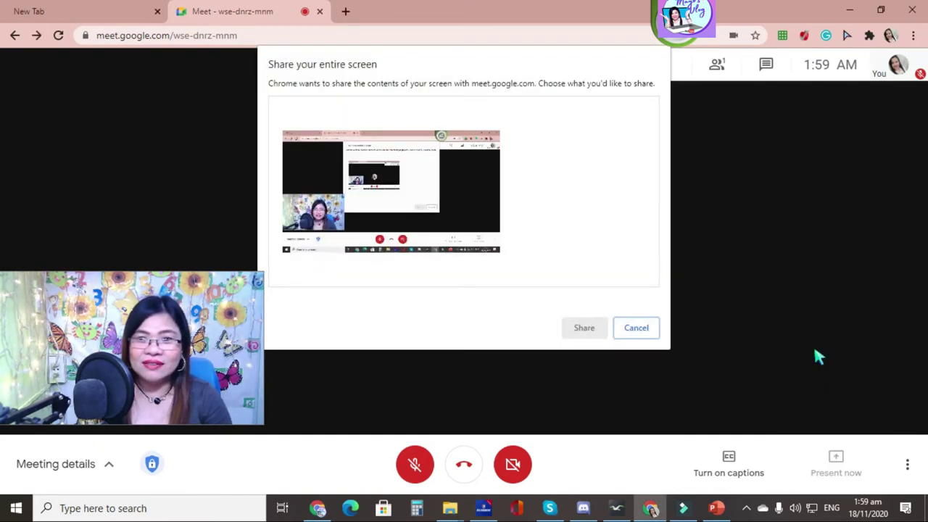
click(637, 328)
click(838, 458)
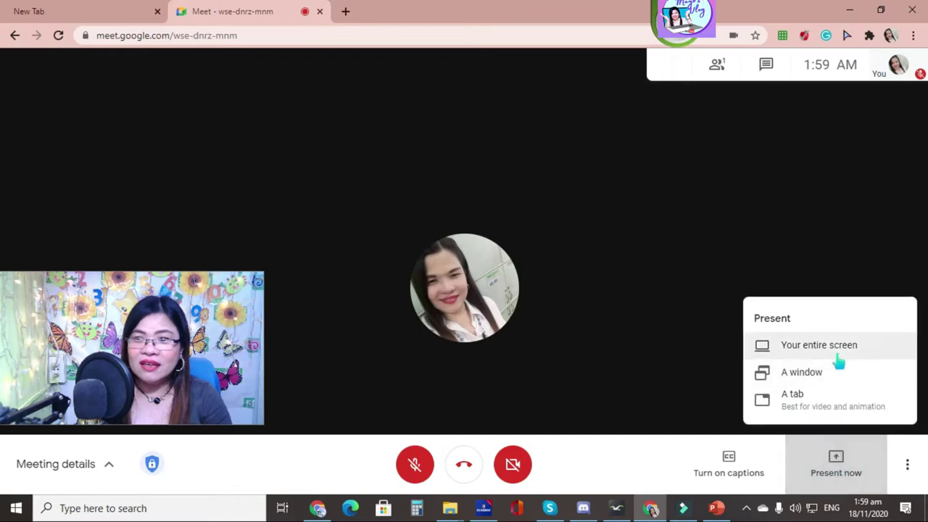
click(816, 377)
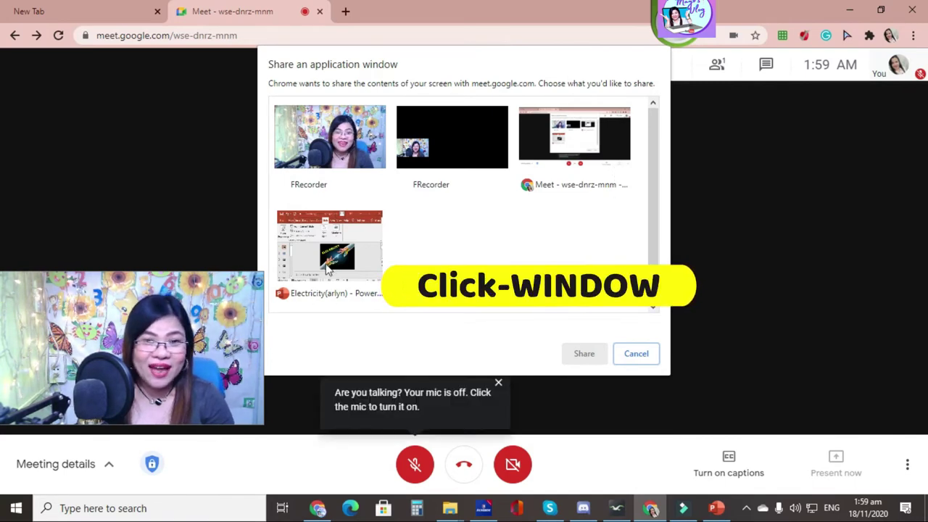
click(350, 245)
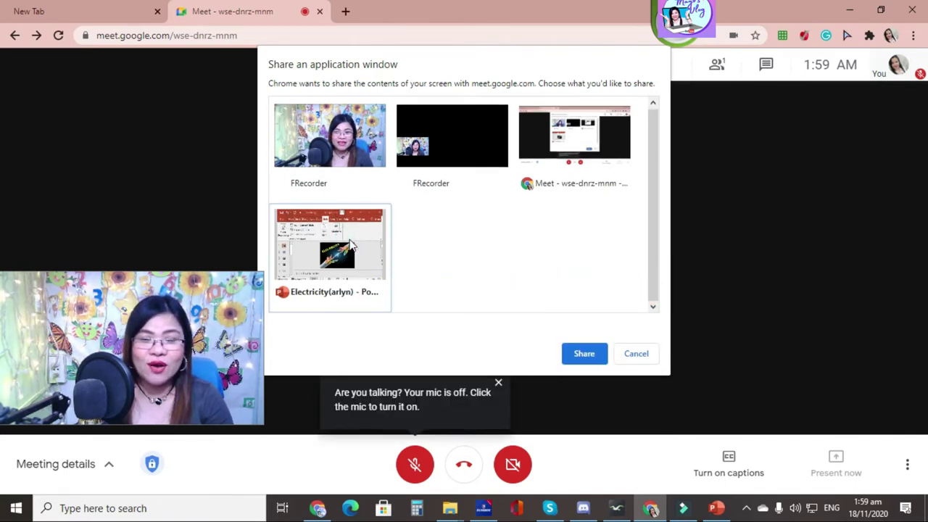
Step: Start sharing the PowerPoint window, enlarge it, and run the slide show to slide 2
click(584, 354)
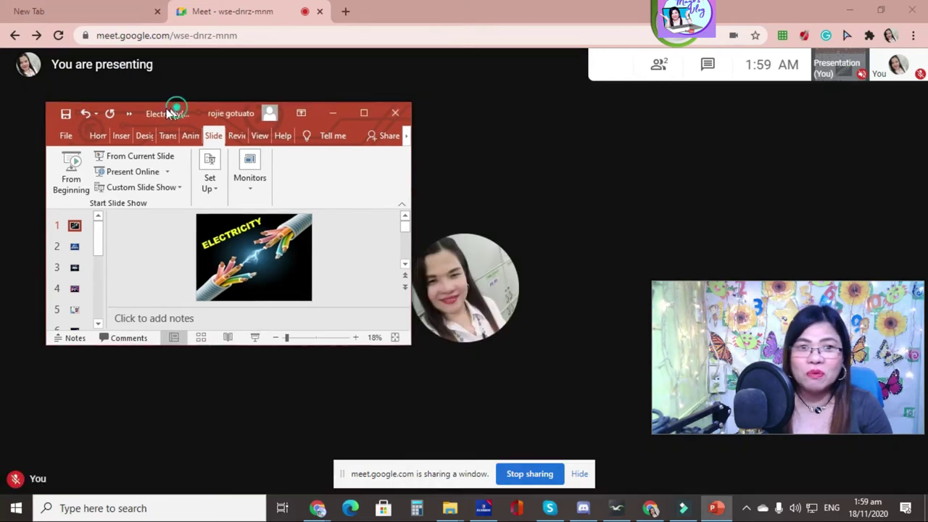
drag(177, 107, 140, 92)
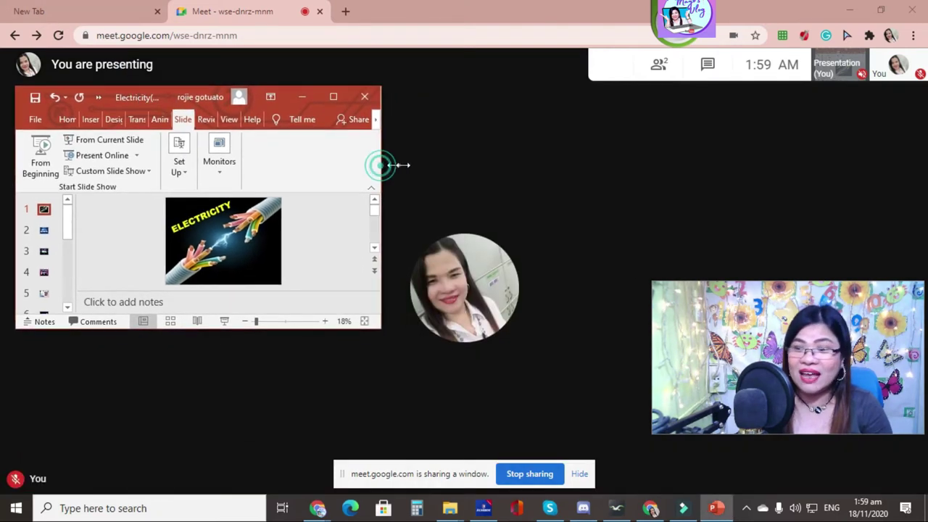
drag(380, 163, 455, 157)
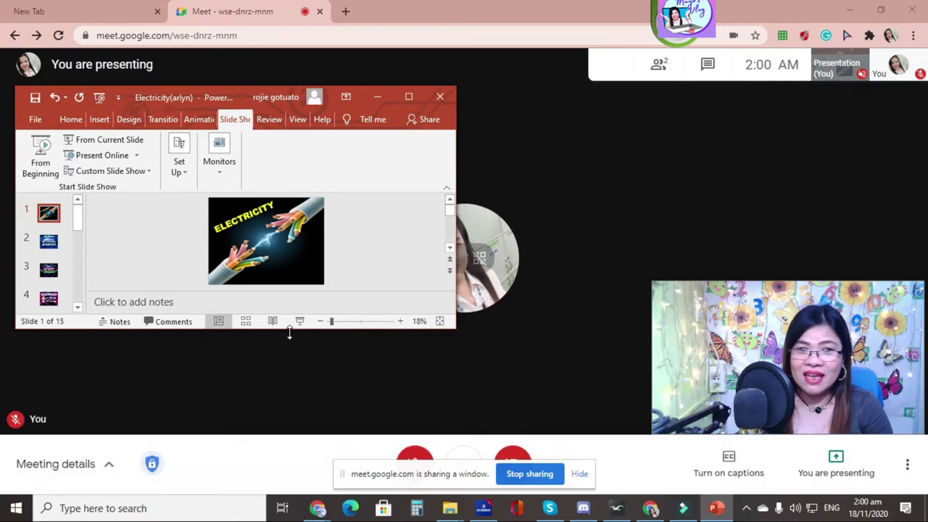
drag(290, 329, 302, 384)
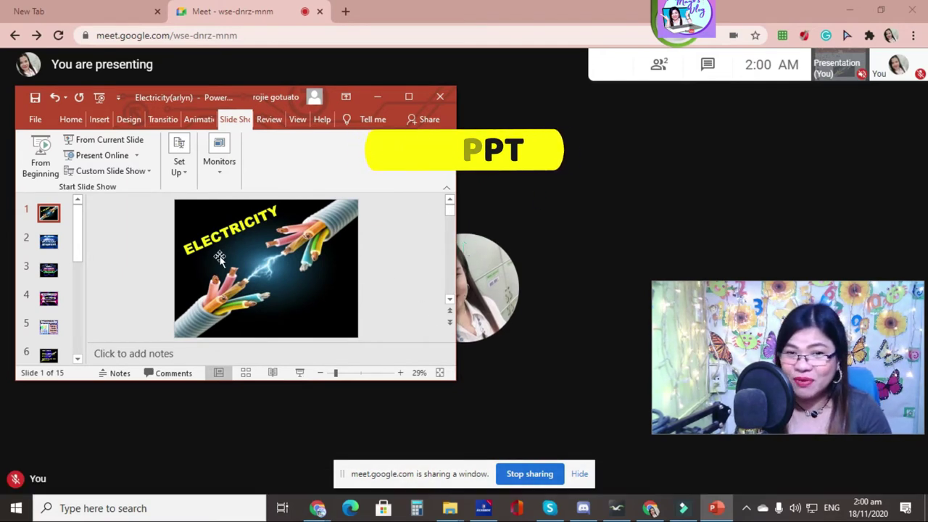
click(299, 372)
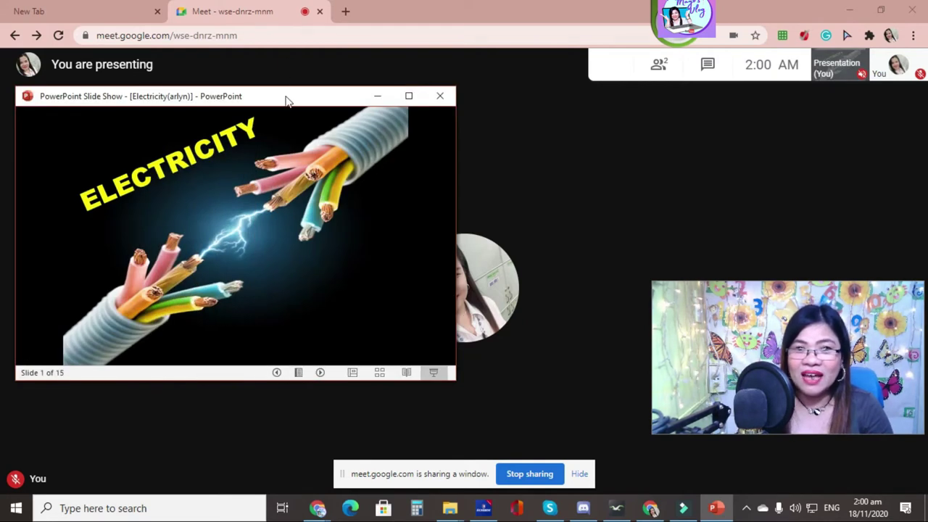
drag(286, 100, 302, 102)
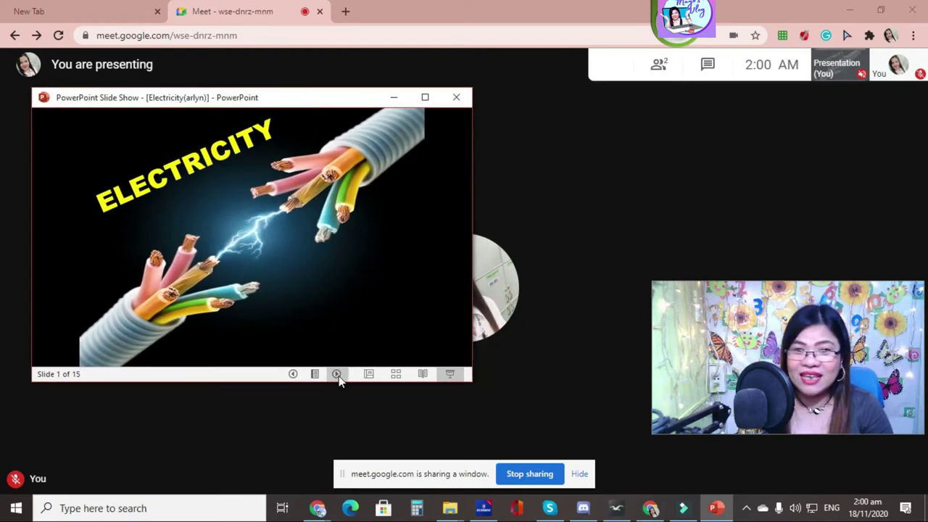
click(337, 374)
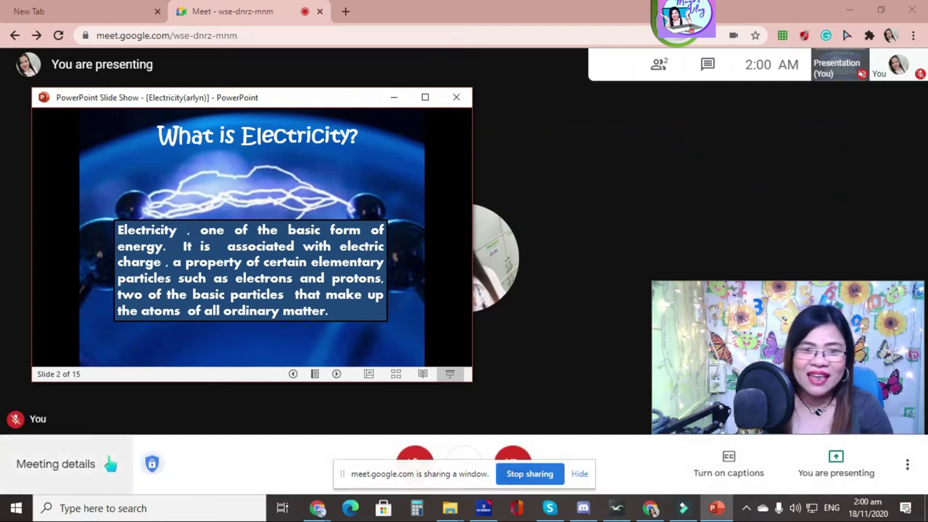
Step: Copy the meeting's joining link from Meeting details
click(109, 478)
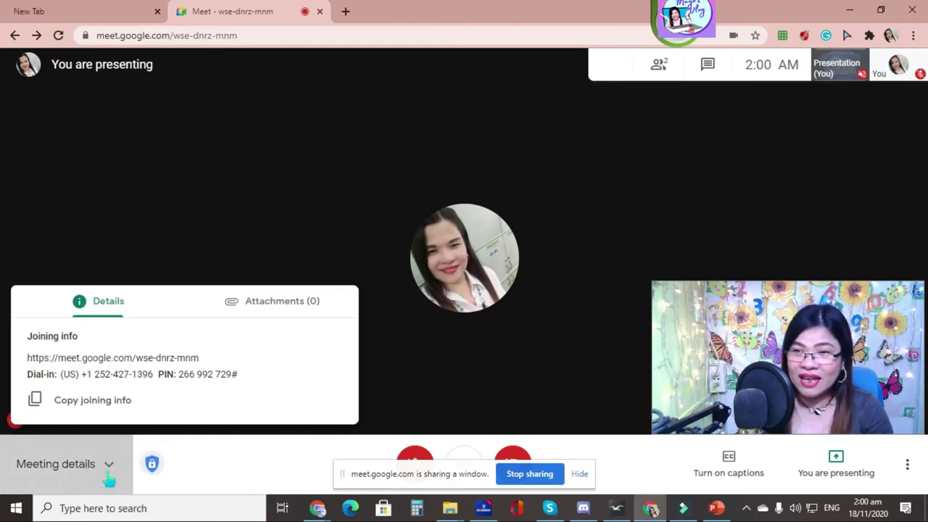
click(36, 408)
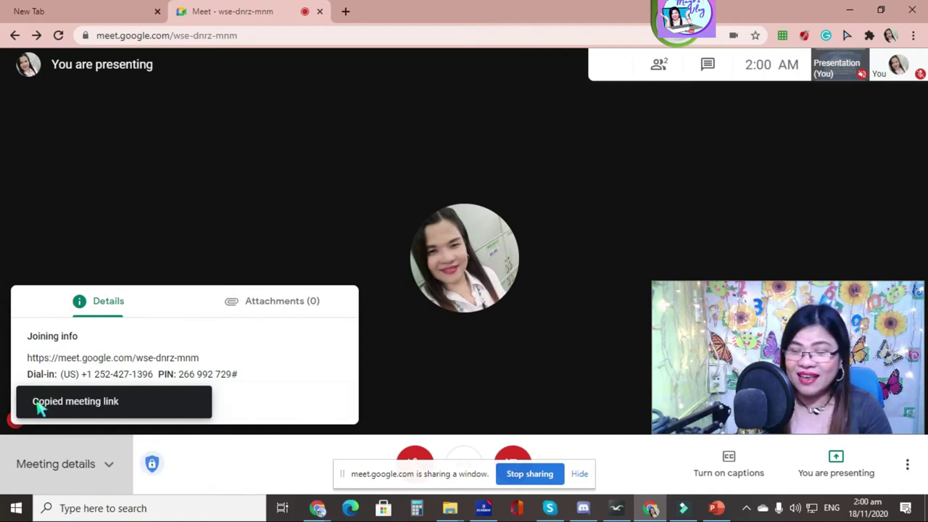
click(345, 11)
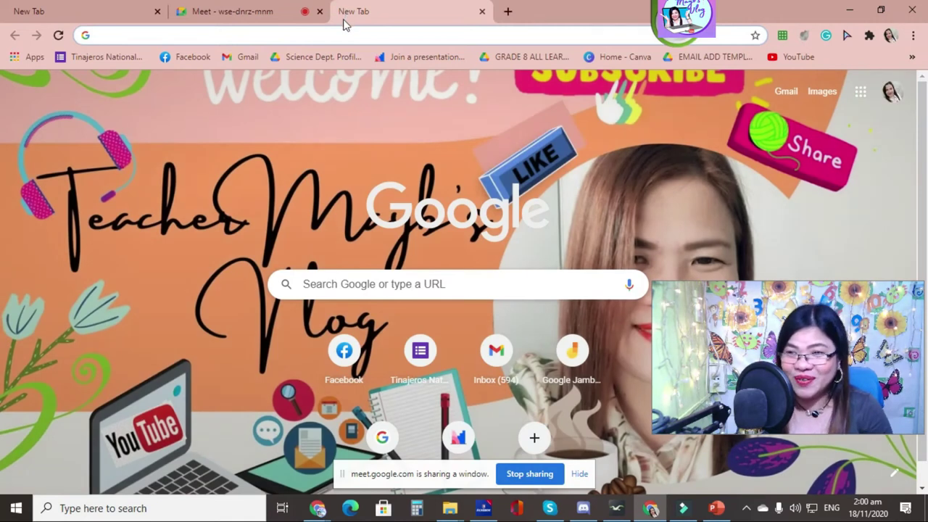
Step: Compose a Gmail message to the student with the meeting link pasted into the body
click(241, 57)
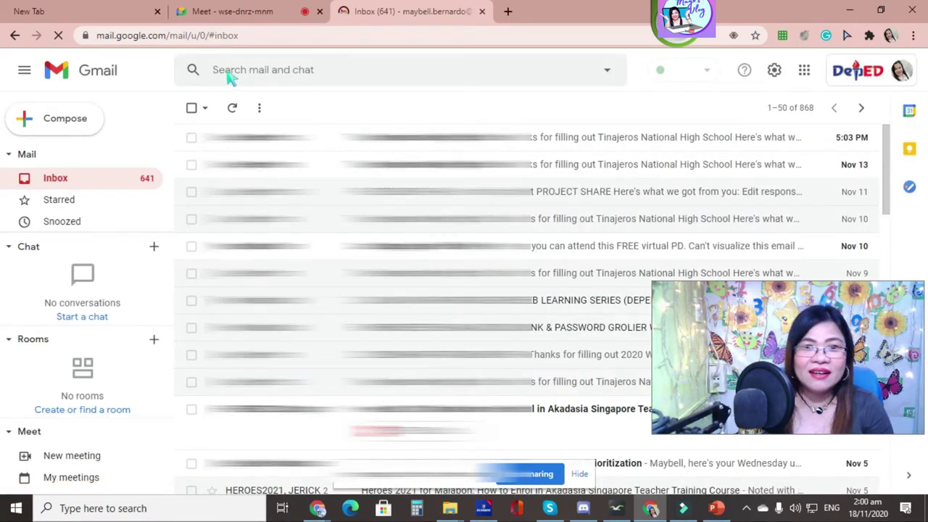
click(65, 124)
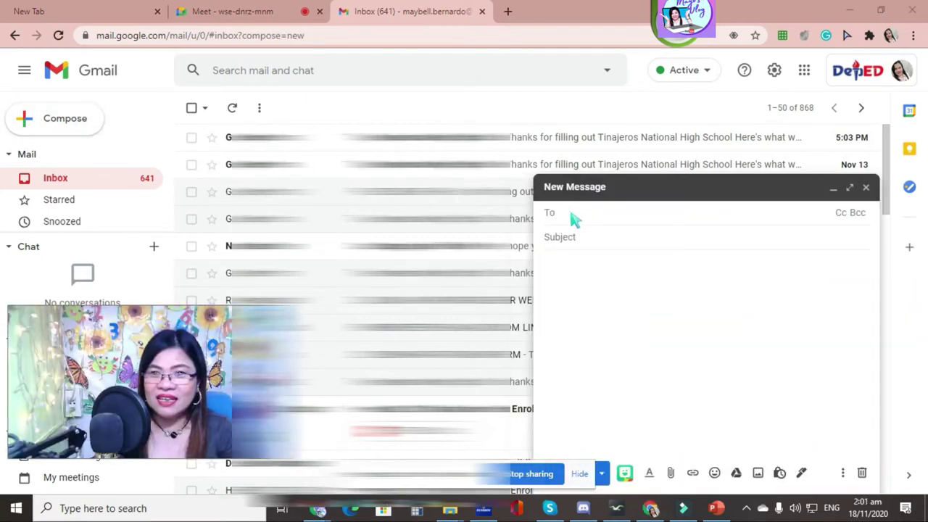
text(g)
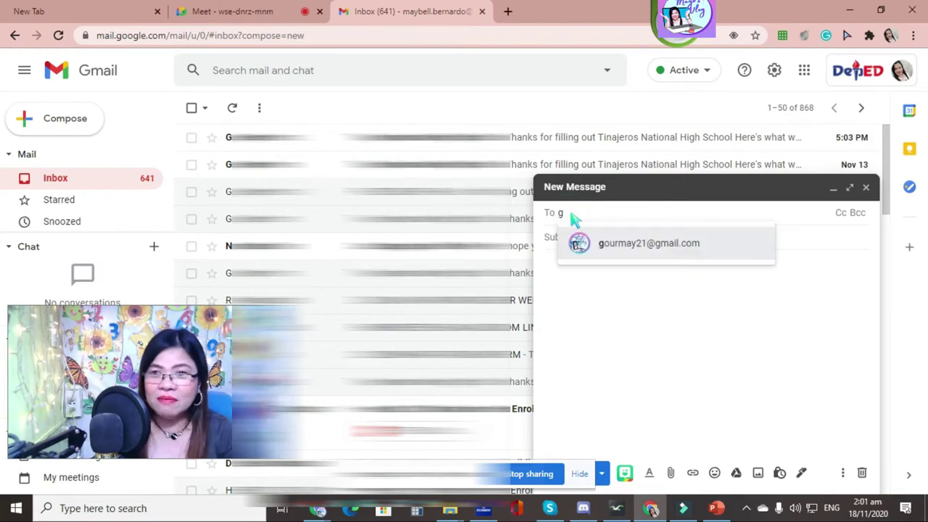
click(629, 243)
click(550, 267)
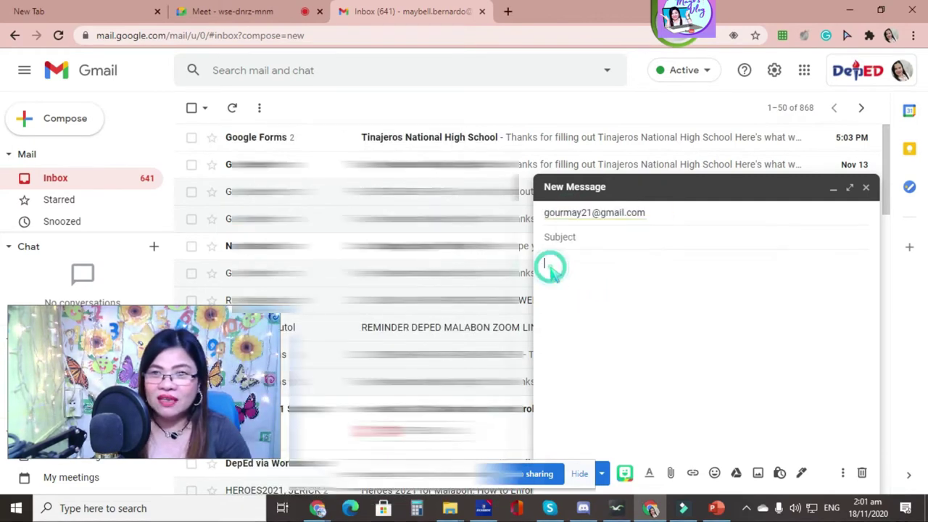
right_click(551, 266)
click(593, 374)
click(613, 243)
text(online cla)
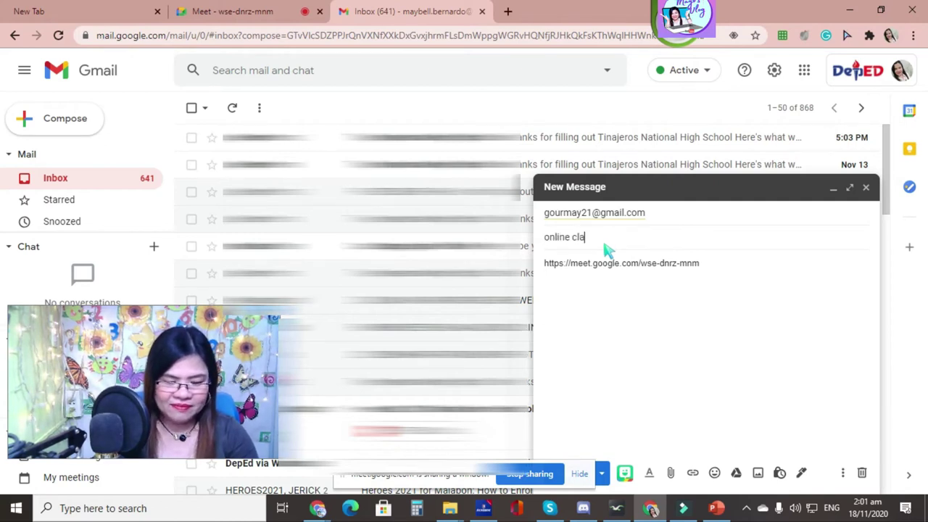
text(ss)
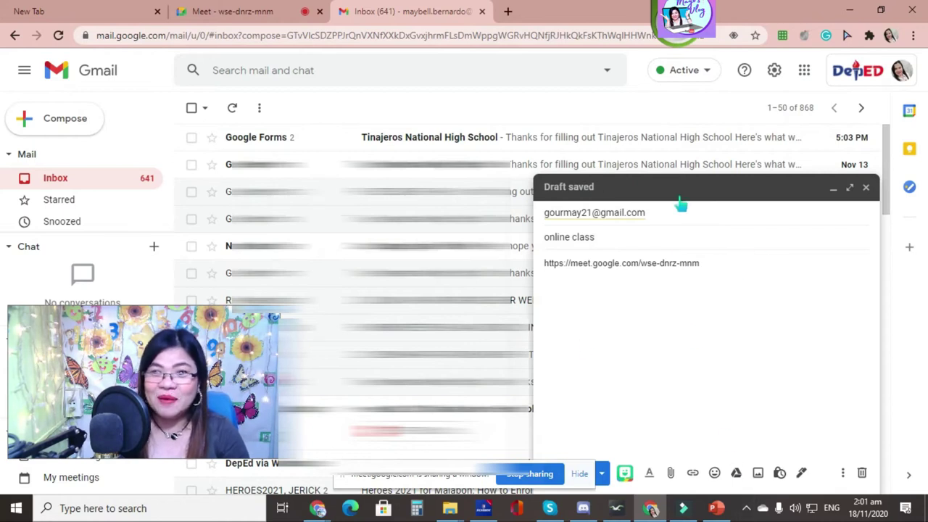
Step: Send the online class email, then bring up the student's other browser window
click(710, 190)
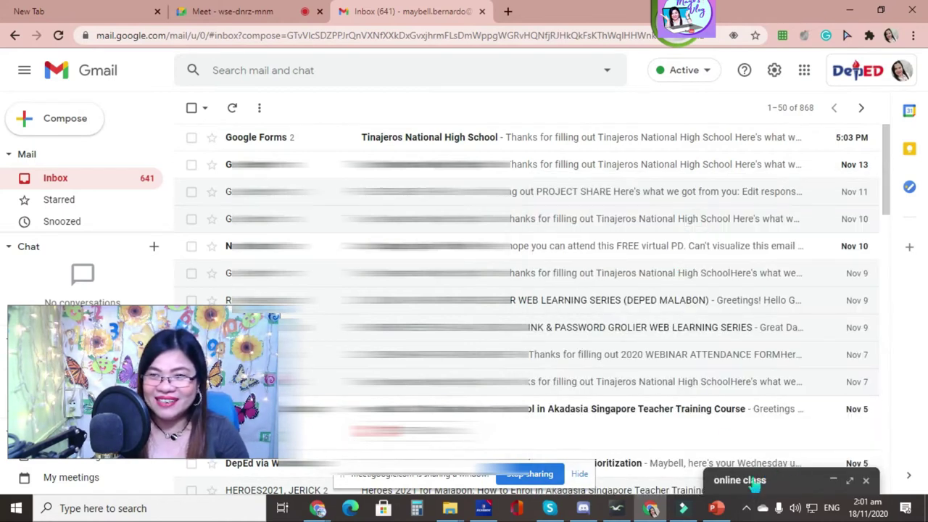
click(754, 481)
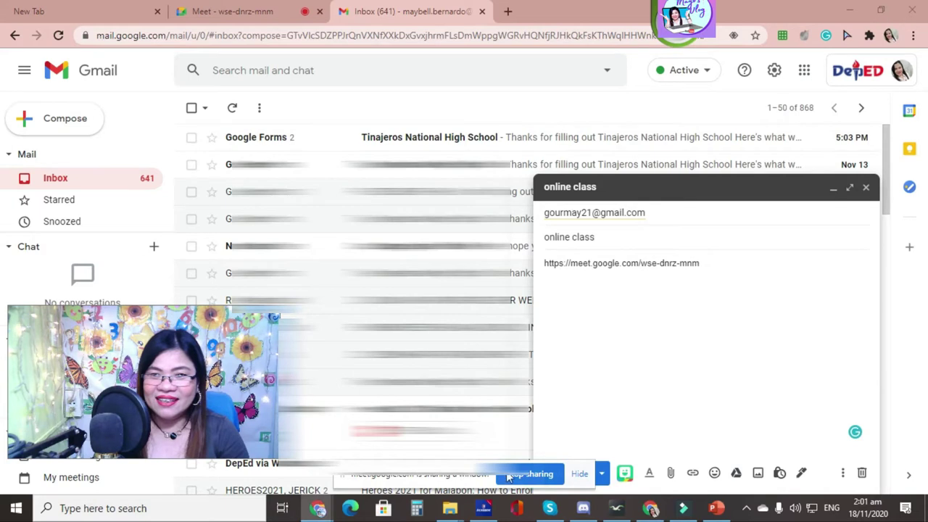
click(580, 474)
click(569, 474)
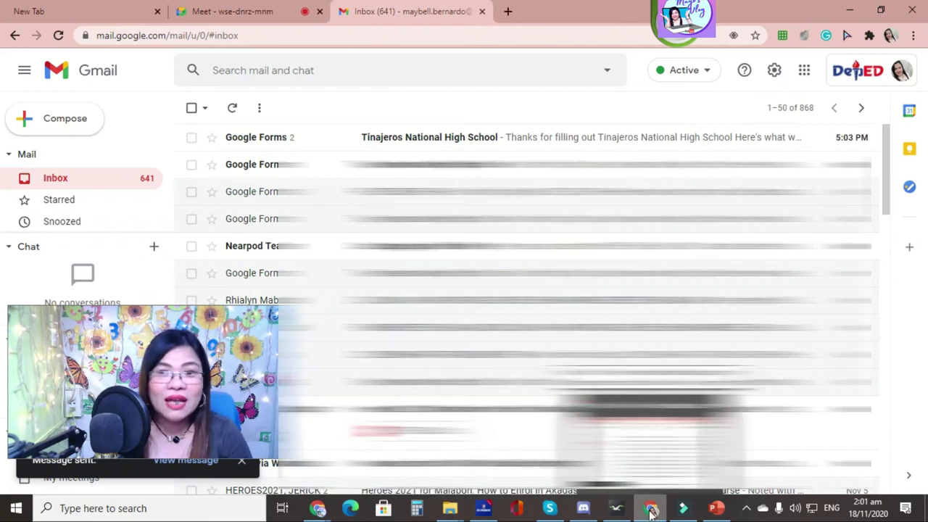
mouse_move(317, 508)
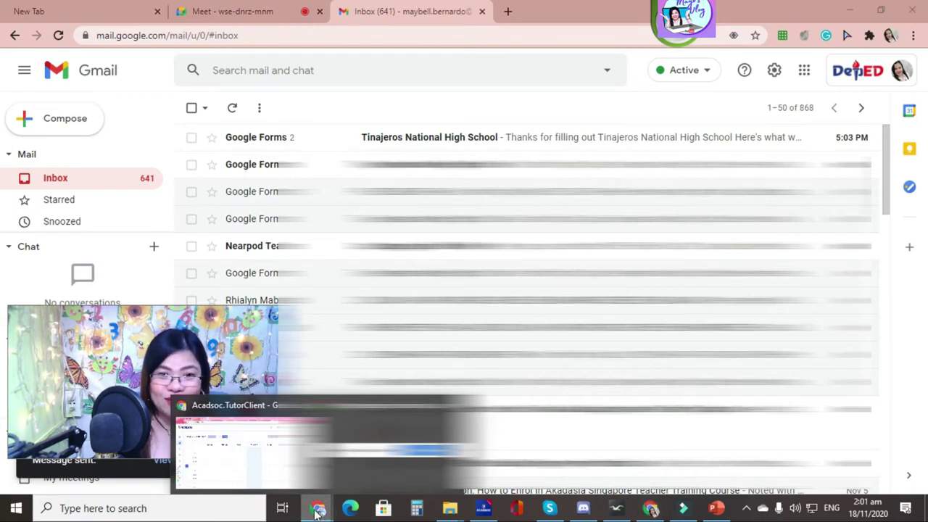
click(250, 446)
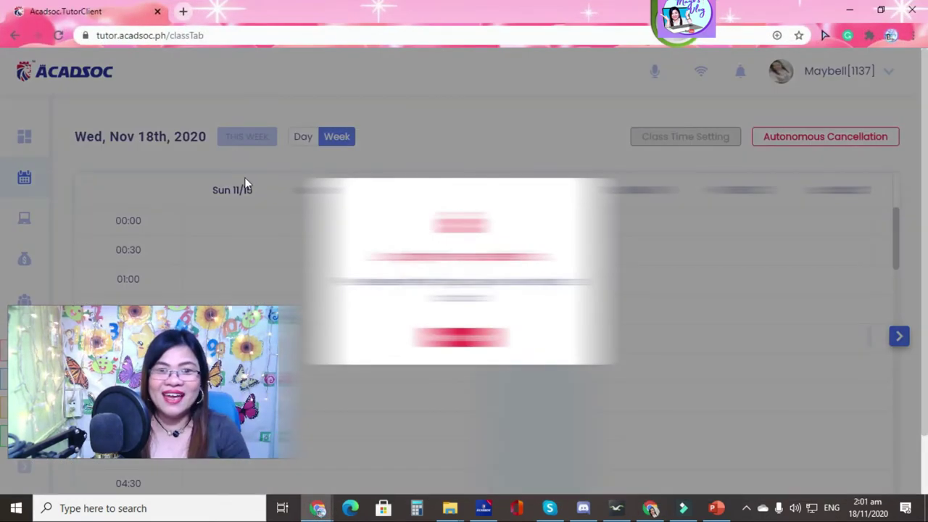
click(185, 13)
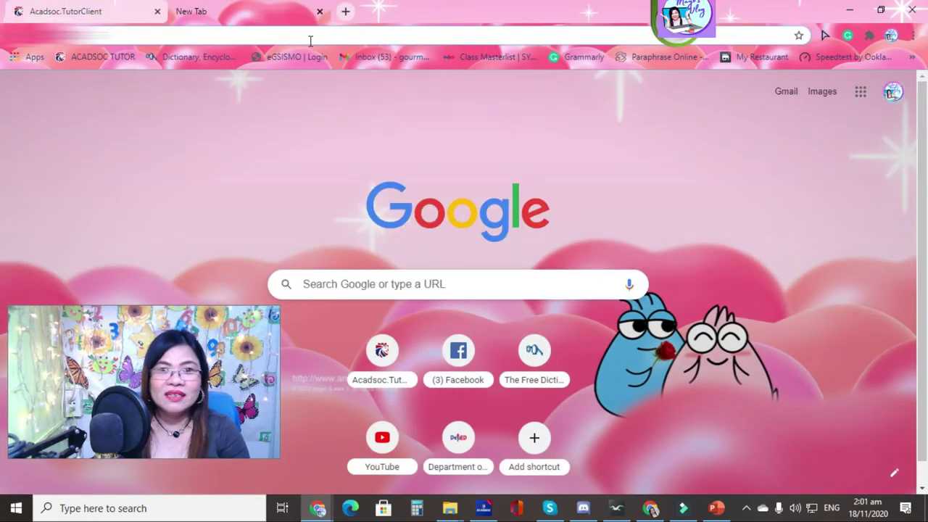
Step: Open the 'online class' email in the student's inbox and follow its meet.google.com link
click(357, 60)
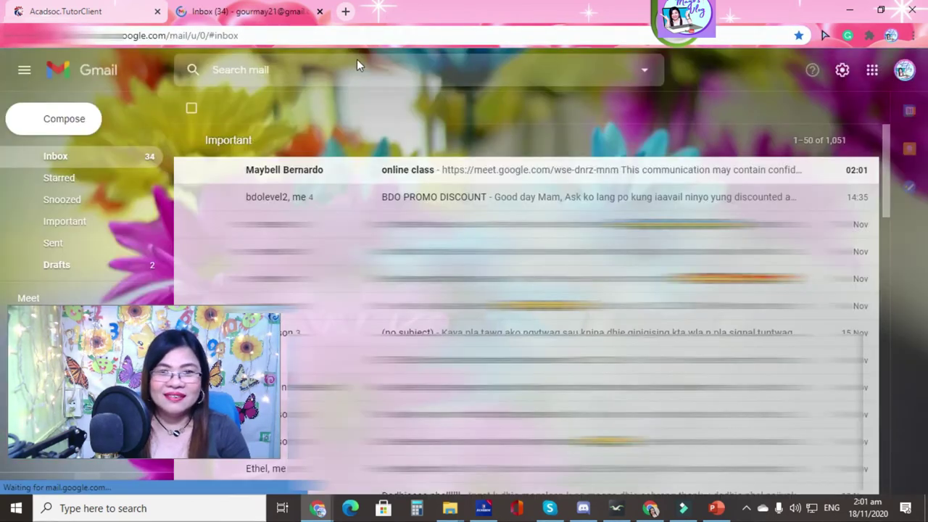
mouse_move(284, 183)
click(305, 168)
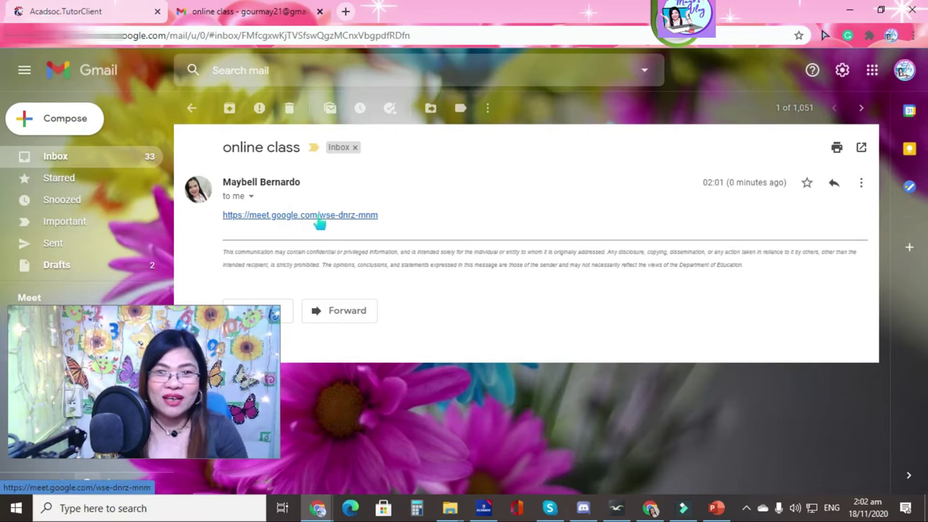
click(319, 220)
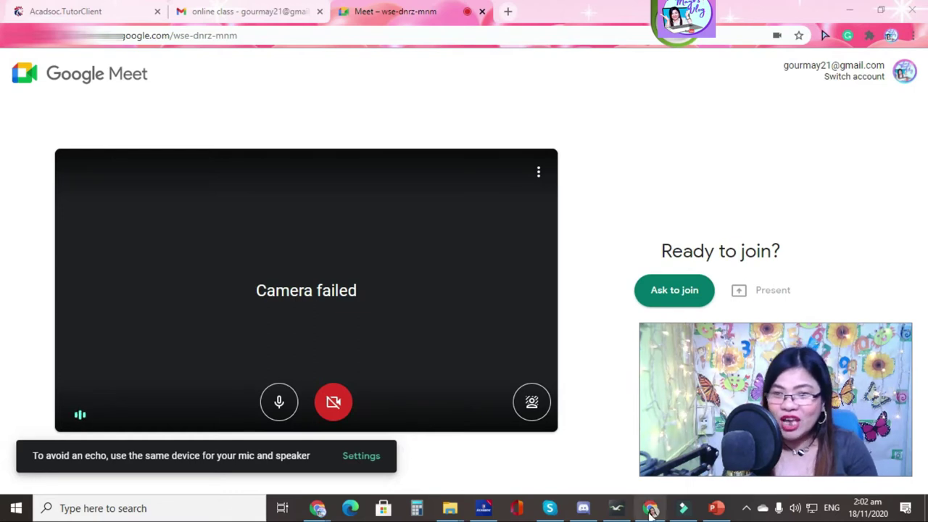
mouse_move(651, 508)
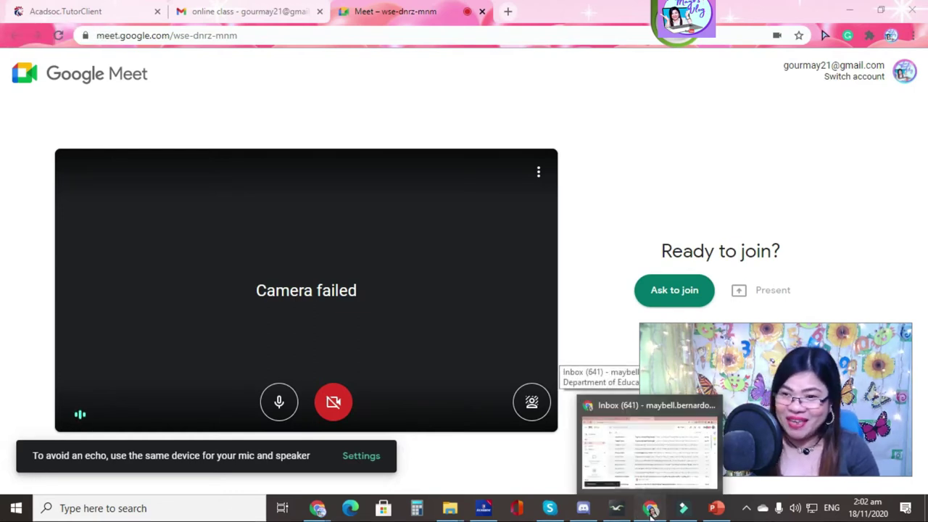
Step: Close the host's Meeting details panel and bring the student's Ready to join page forward
click(650, 454)
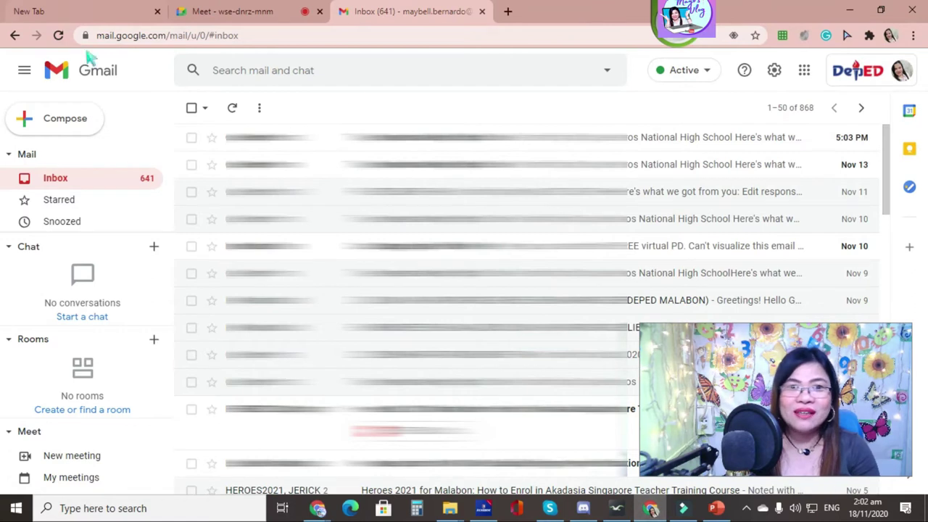
click(229, 12)
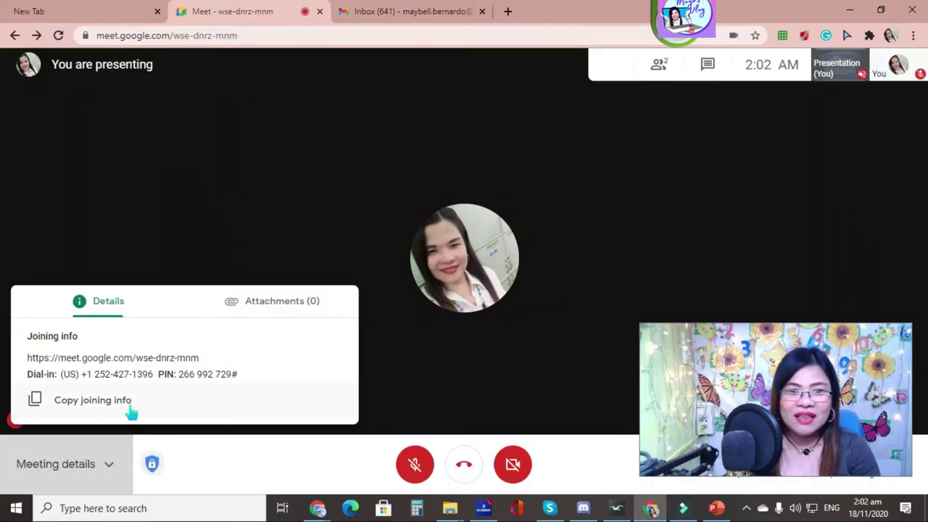
drag(748, 348, 776, 215)
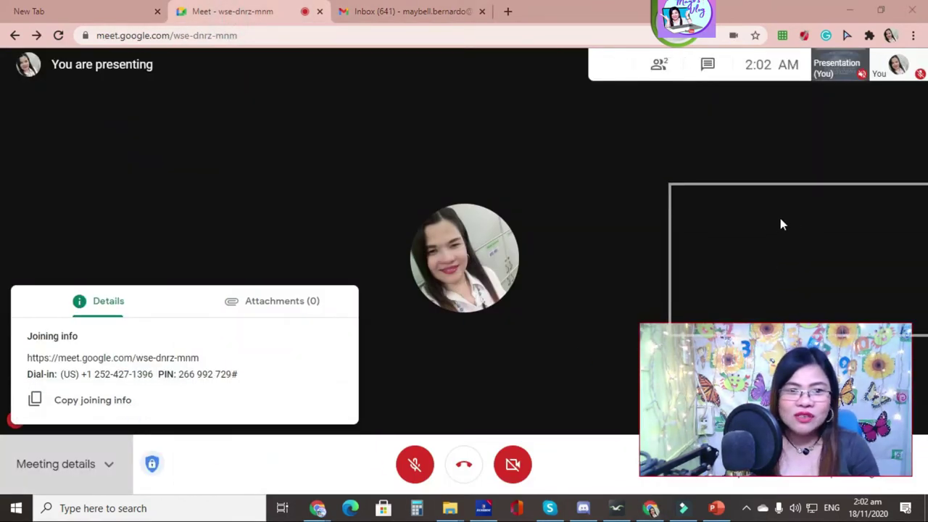
click(386, 358)
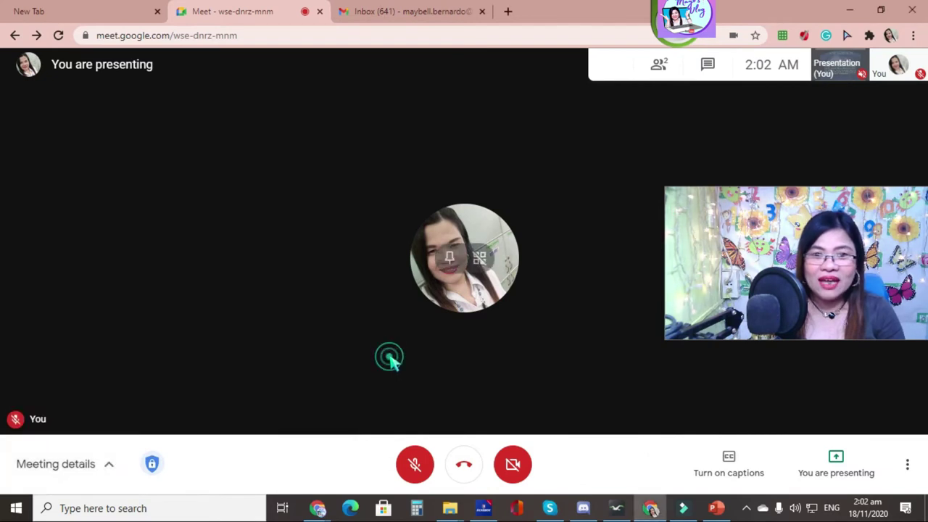
mouse_move(730, 254)
mouse_down()
mouse_move(109, 279)
mouse_move(119, 292)
mouse_up()
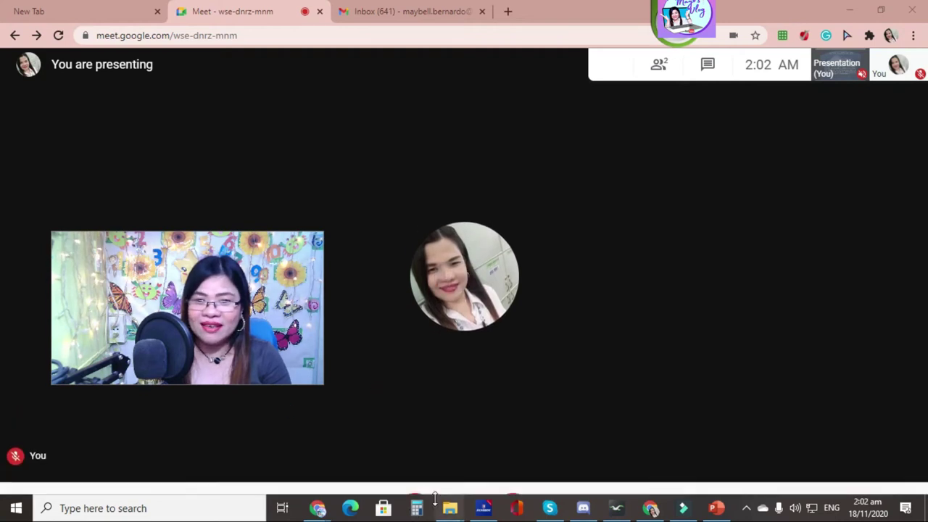
click(237, 453)
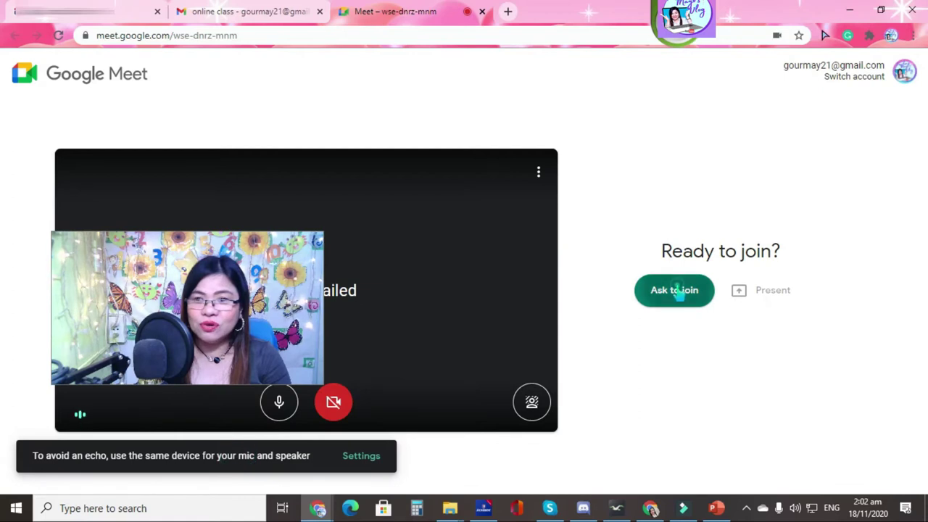
Step: Ask to join as the student, then view the pending request in the host's call
click(677, 290)
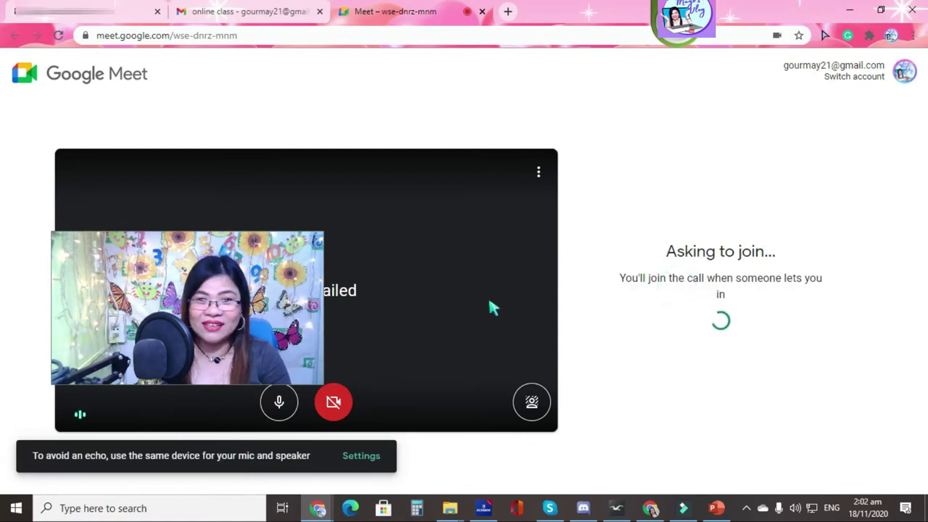
click(650, 509)
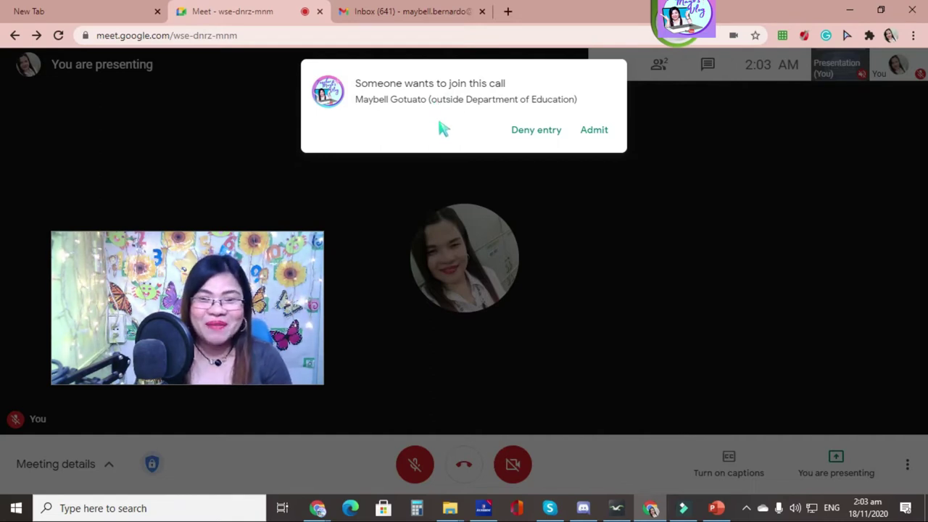
Step: Admit the student to the call, mute them for everyone, and reposition the camera preview
click(595, 138)
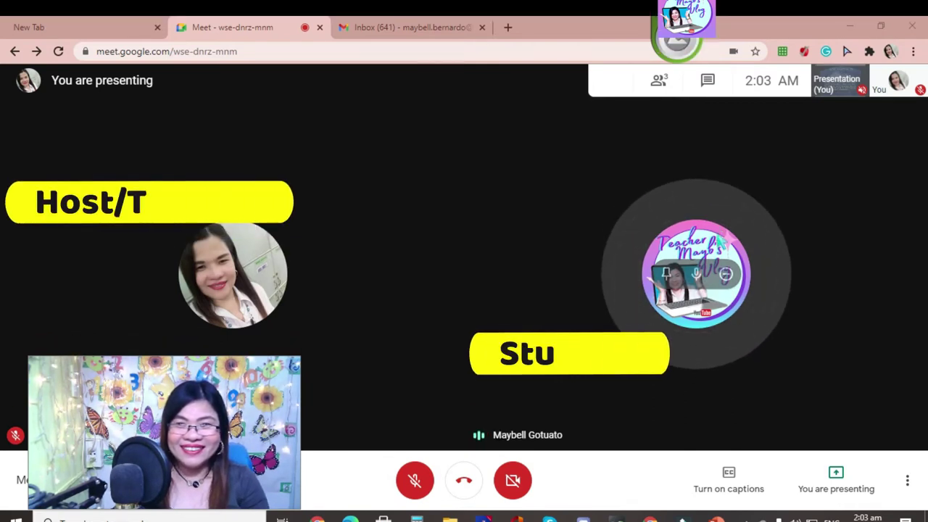
click(696, 274)
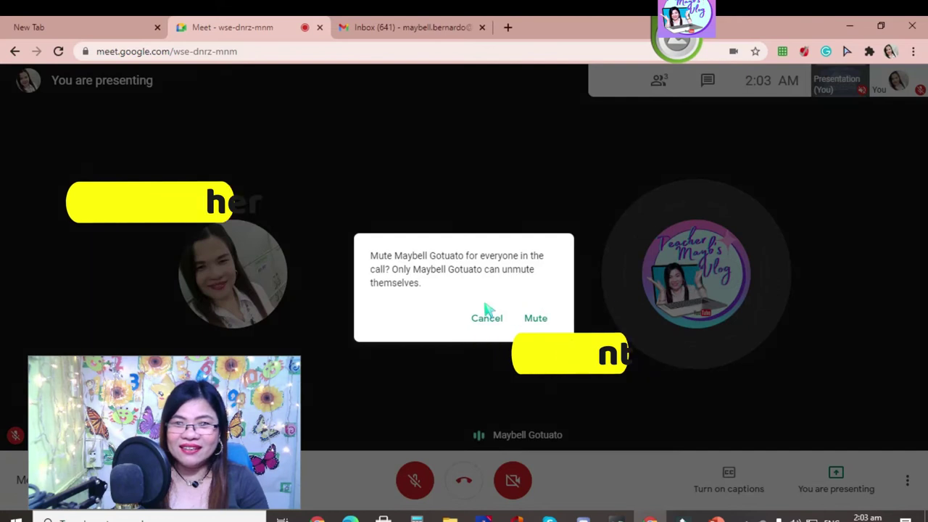
click(545, 323)
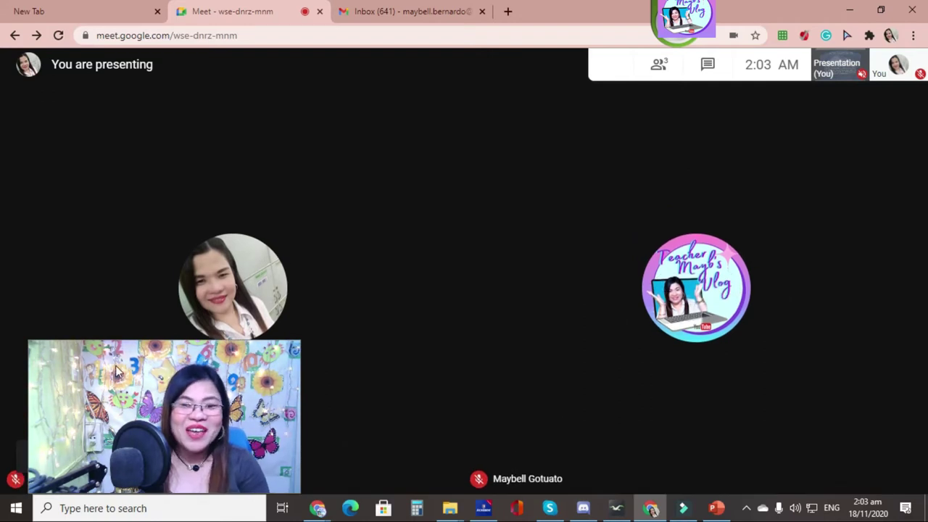
drag(113, 374, 105, 355)
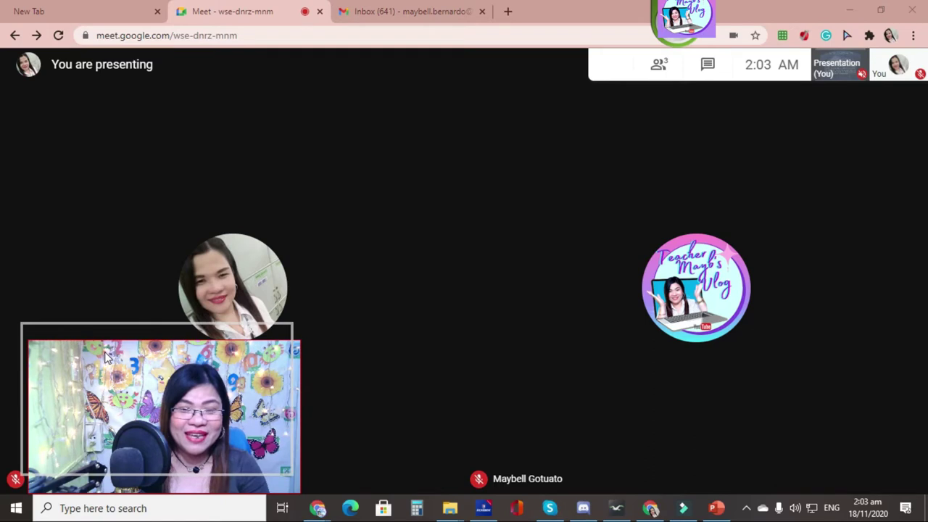
mouse_move(104, 352)
mouse_down()
mouse_move(116, 352)
mouse_move(120, 336)
mouse_up()
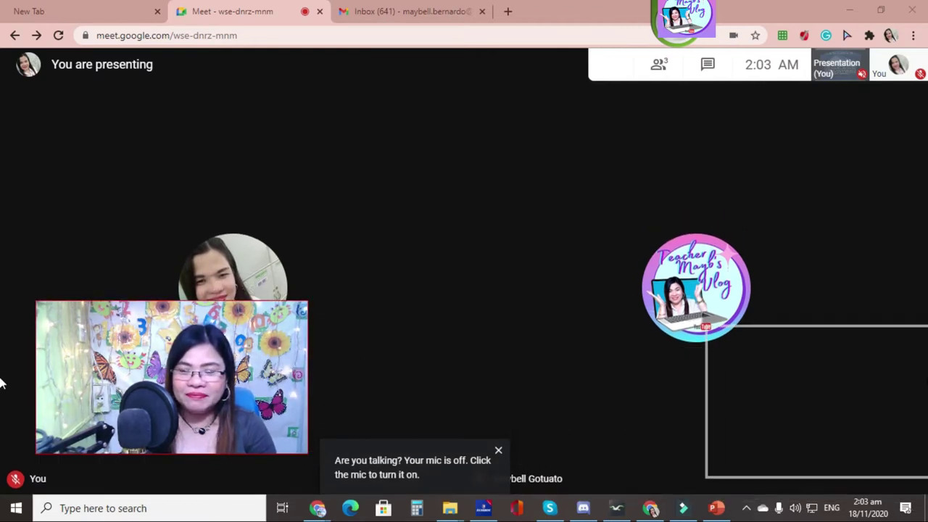
mouse_move(415, 464)
mouse_move(232, 257)
mouse_move(232, 285)
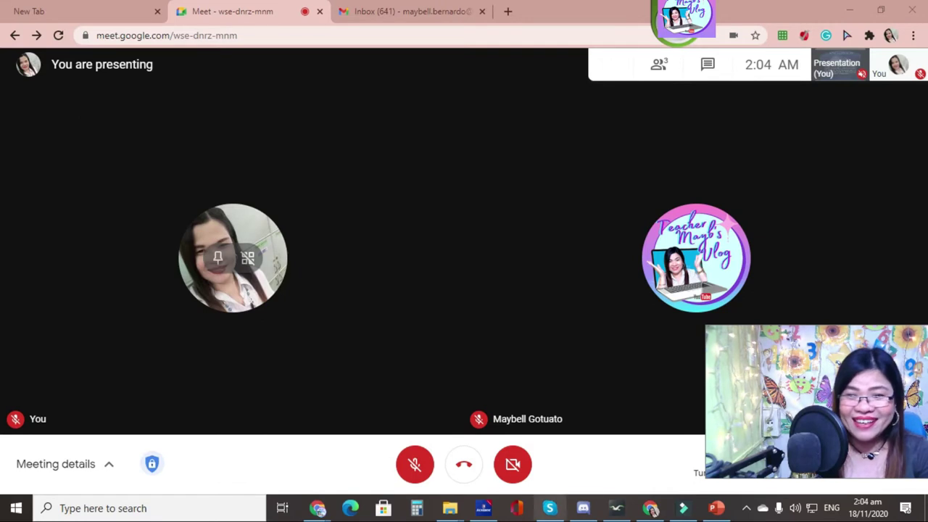
Step: Advance the slides to Electric Charge, then bring up the student's call window and move it aside
click(717, 509)
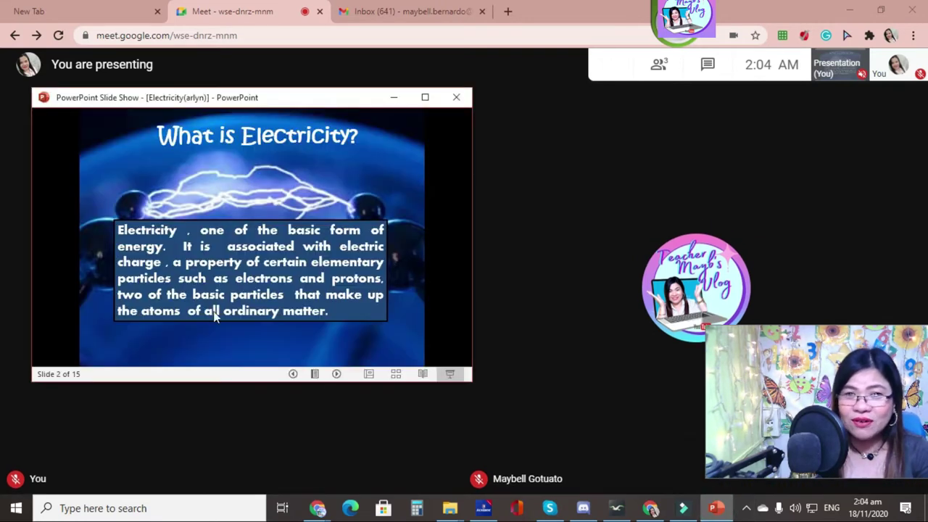
click(337, 374)
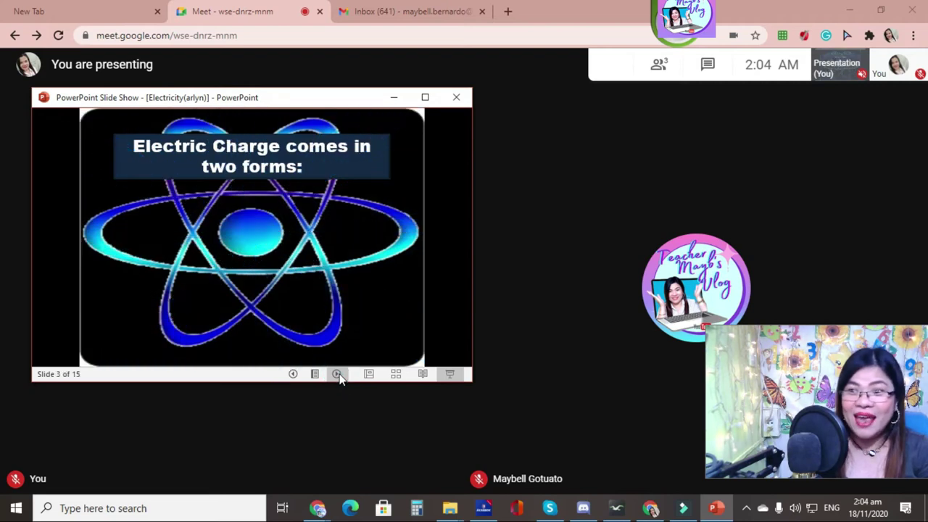
mouse_move(318, 508)
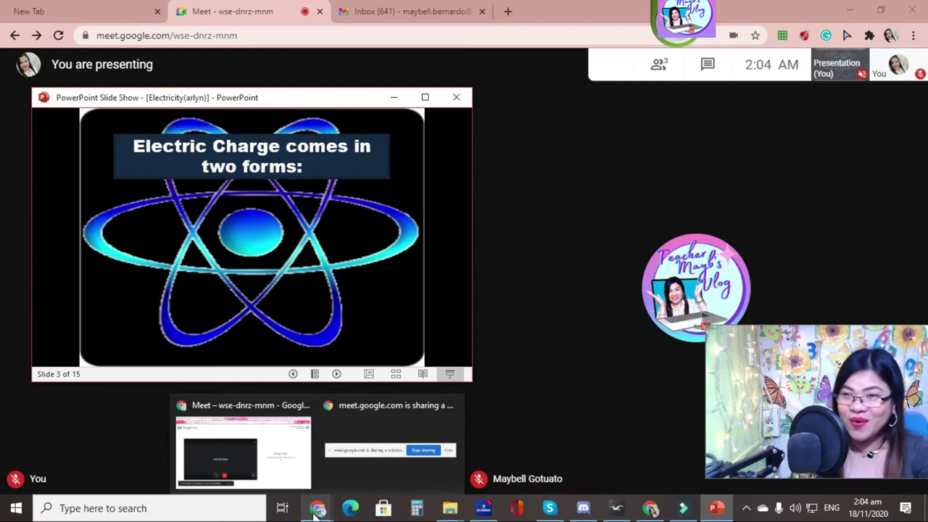
click(316, 510)
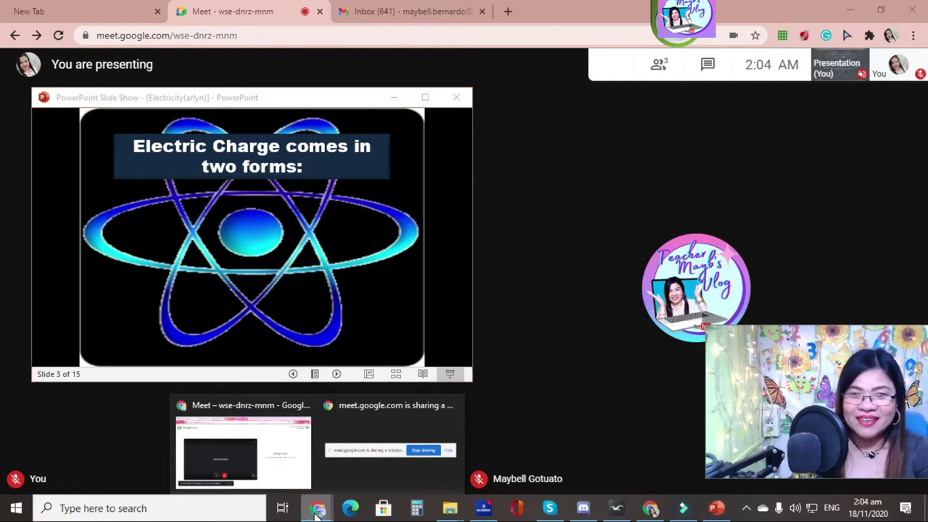
click(283, 475)
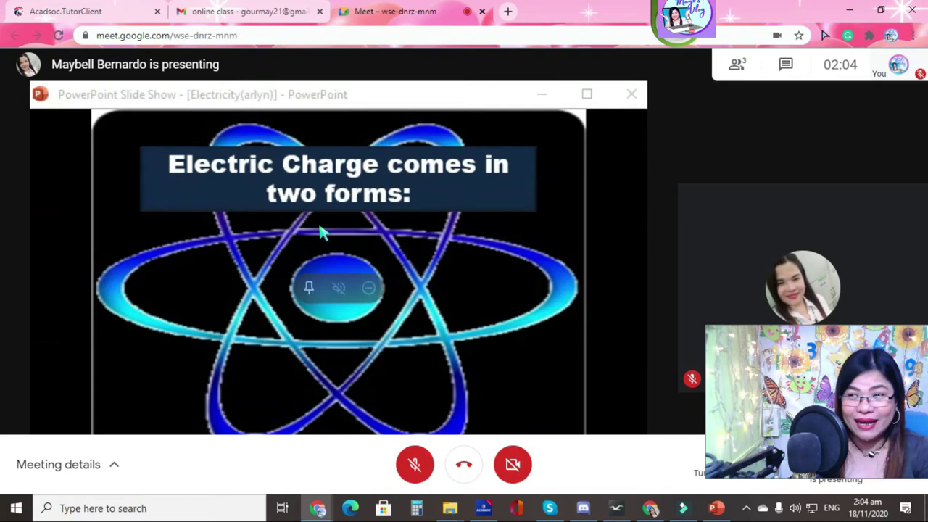
click(881, 11)
mouse_move(559, 29)
mouse_down()
mouse_move(580, 25)
mouse_move(545, 25)
mouse_up()
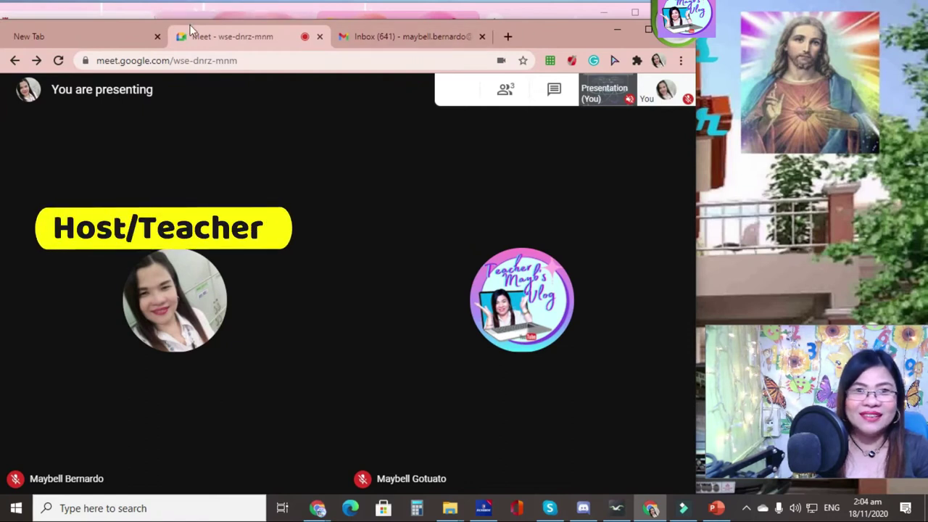
Step: Close the empty and online class email tabs, shift the host's window right, and narrow the student's window
click(157, 36)
mouse_move(384, 34)
mouse_down()
mouse_move(730, 23)
mouse_move(701, 20)
mouse_up()
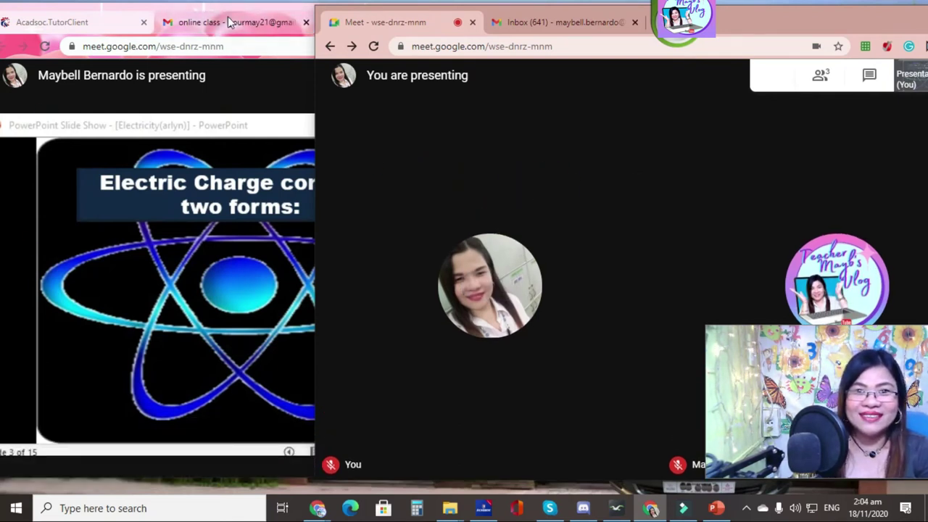
click(228, 19)
click(306, 23)
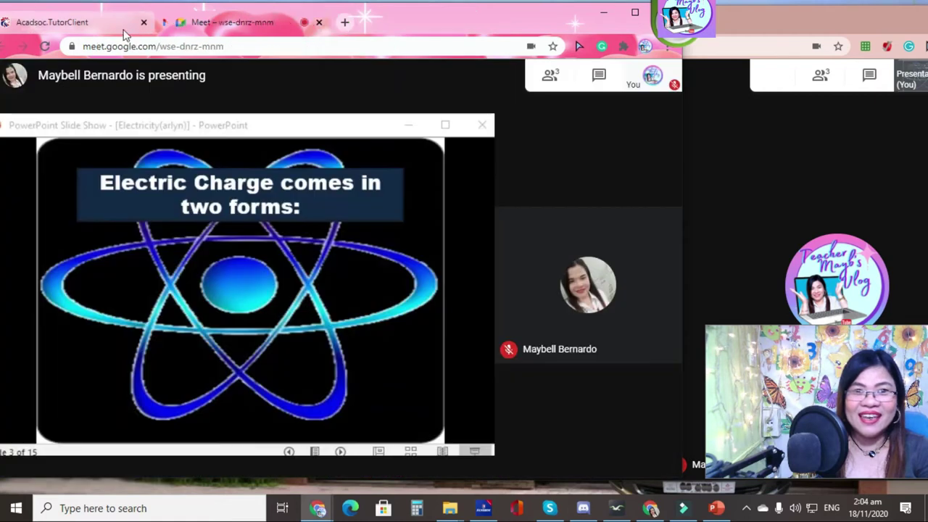
drag(426, 24, 395, 22)
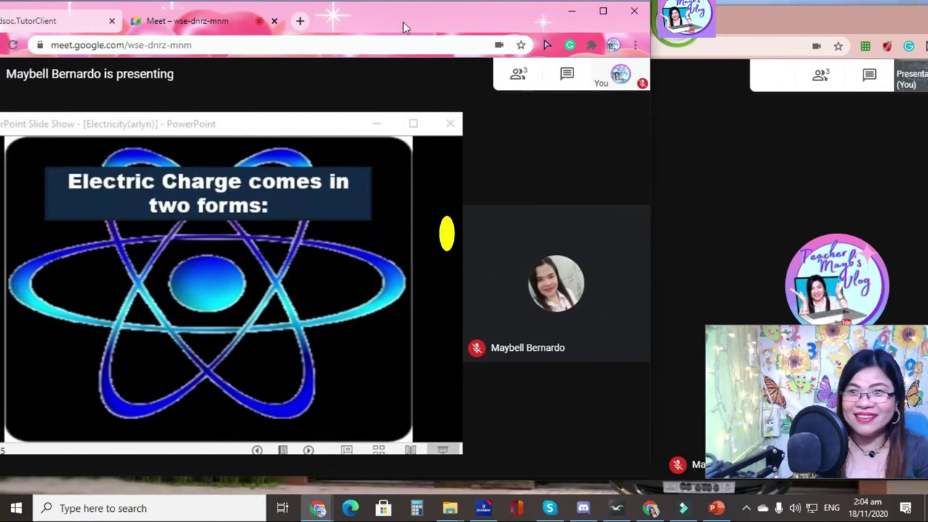
mouse_move(650, 143)
mouse_down()
mouse_move(507, 152)
mouse_move(611, 155)
mouse_move(572, 160)
mouse_move(585, 160)
mouse_up()
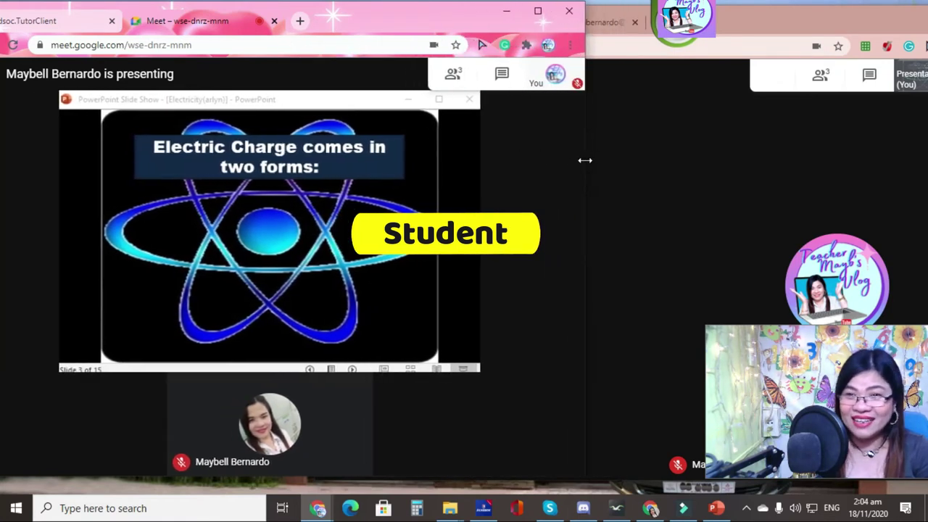
Step: Place the Electricity slide show over the host's call window
mouse_move(786, 16)
mouse_down()
mouse_move(787, 4)
mouse_move(787, 12)
mouse_up()
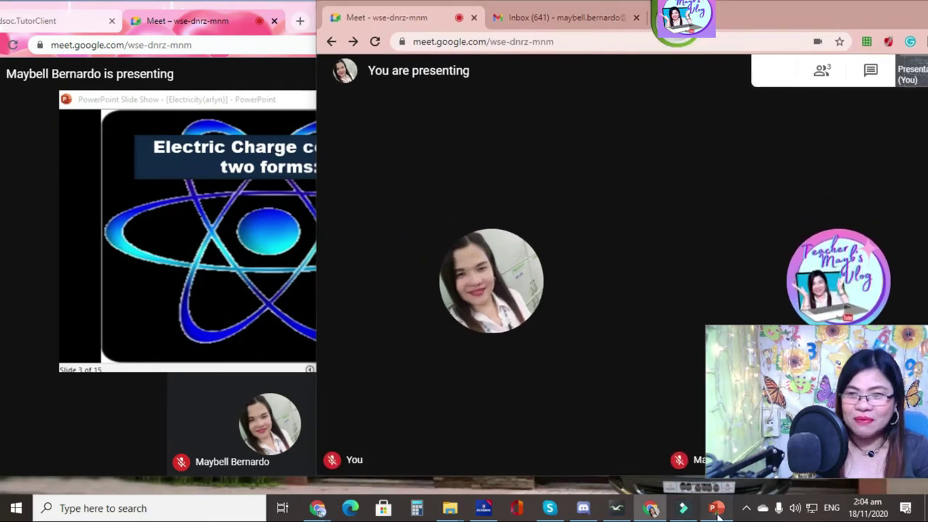
click(716, 508)
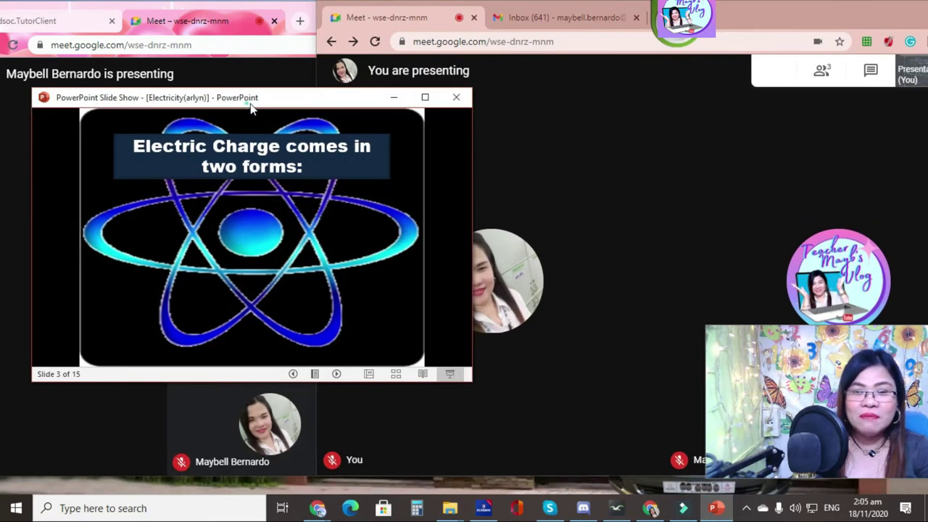
drag(251, 107, 574, 100)
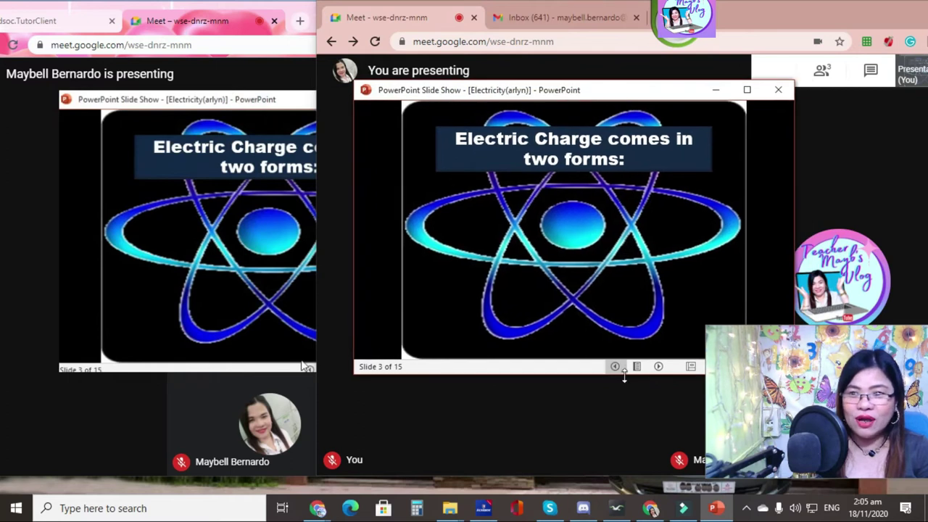
Step: Reveal the Protons, Electrons and neutral charge labels on the Electric Charge slide
click(659, 367)
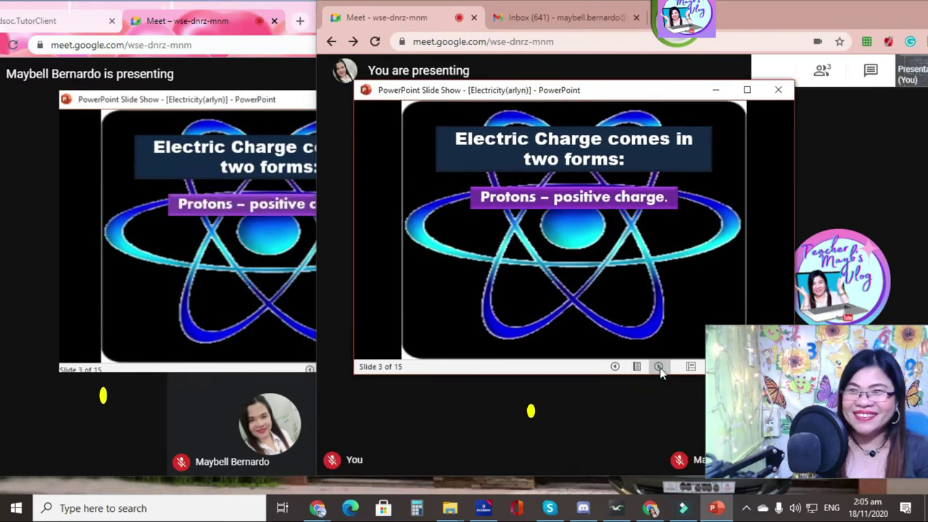
drag(737, 18, 803, 29)
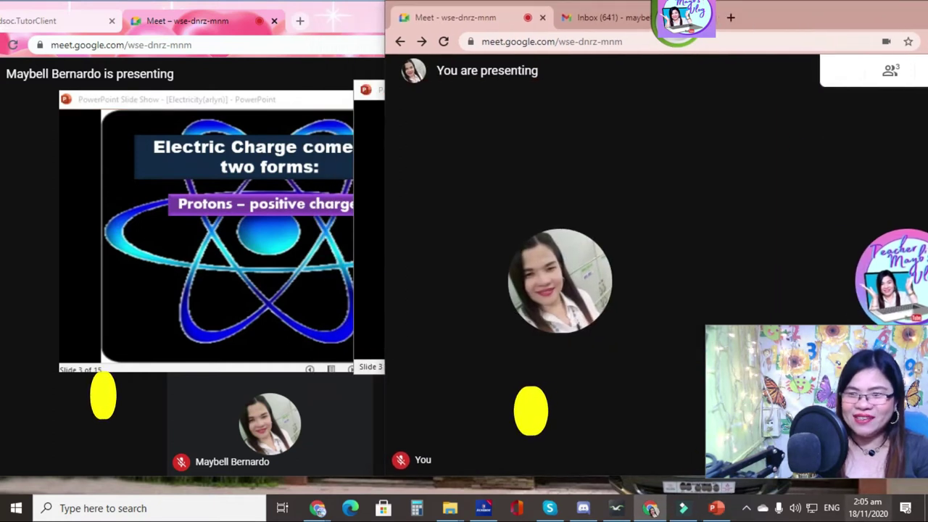
click(716, 508)
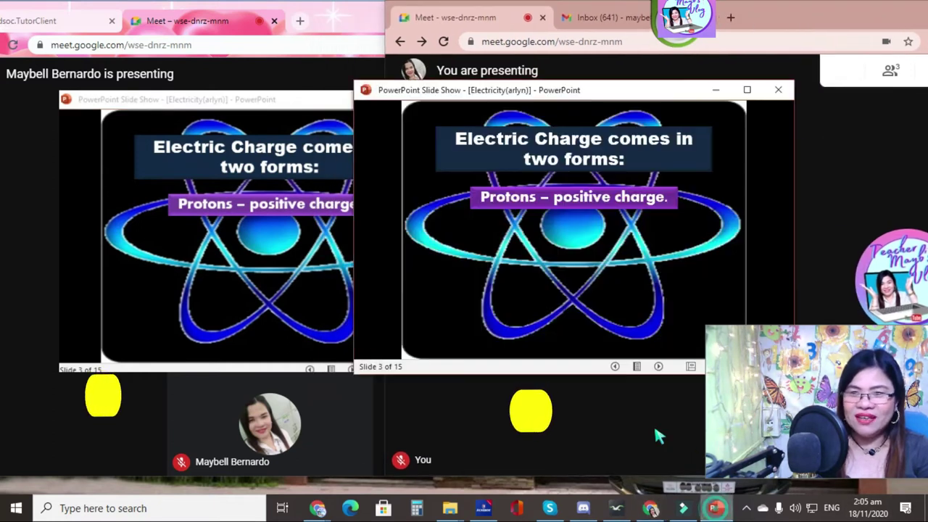
click(659, 367)
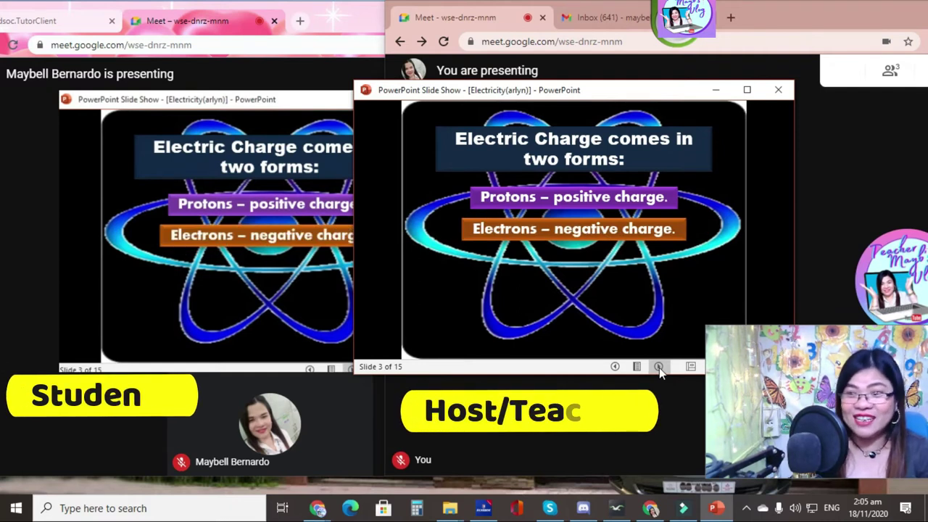
click(659, 367)
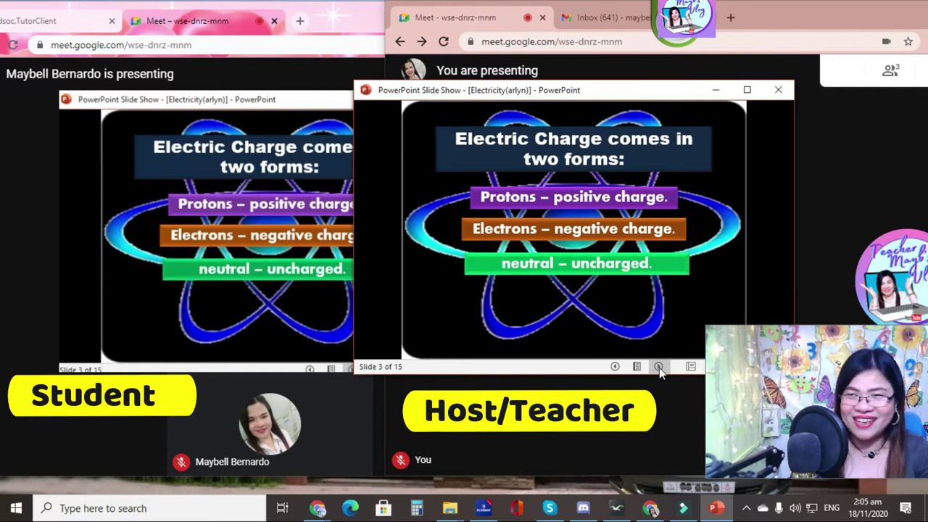
Step: Present the two-forms, Static Electricity, Electric Current and battery circuit slides, then bring the host's call forward
click(659, 367)
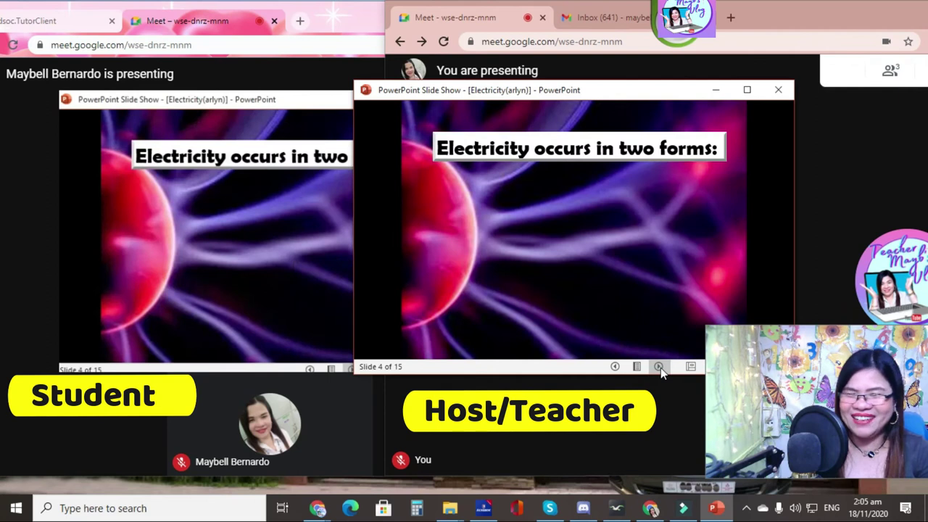
click(659, 368)
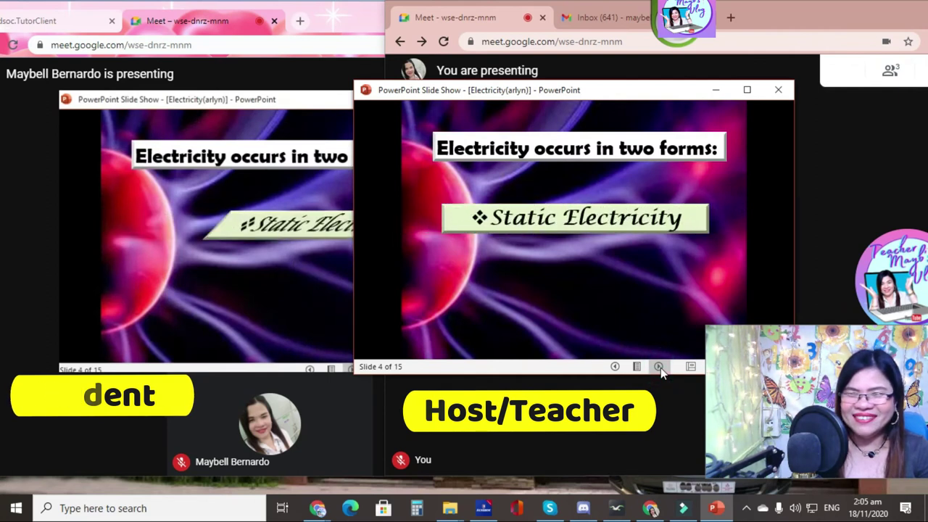
click(659, 367)
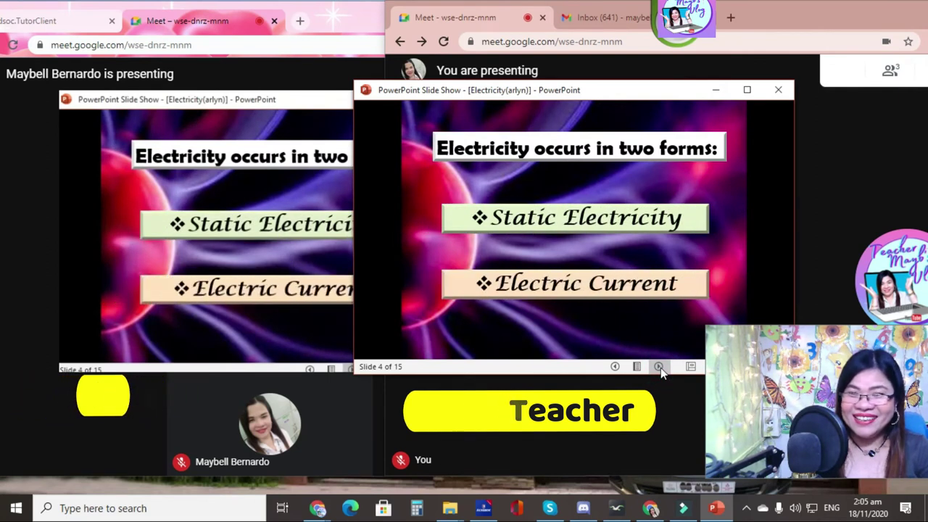
click(661, 368)
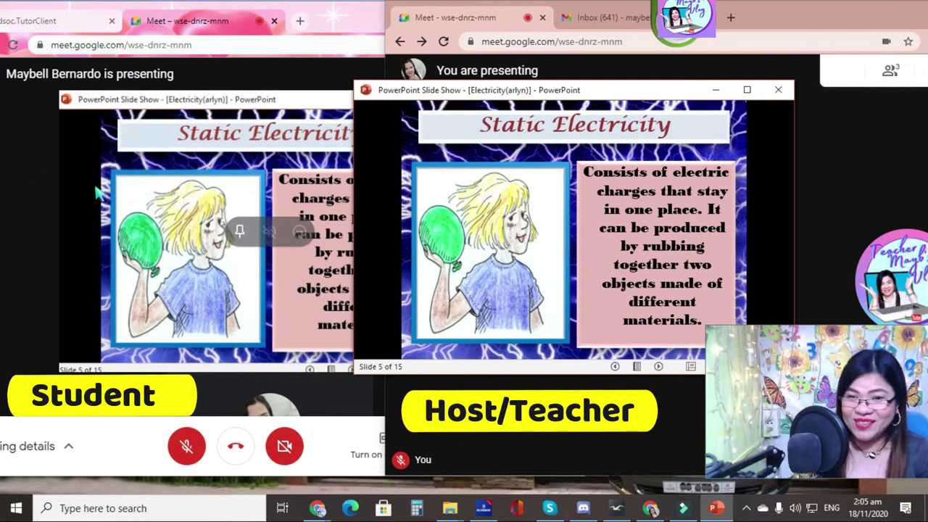
click(658, 366)
click(658, 366)
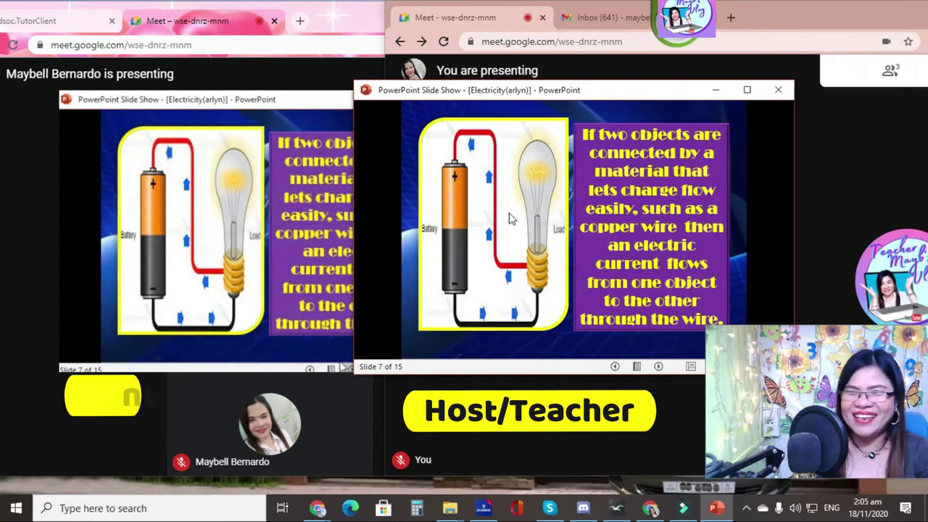
click(861, 13)
mouse_move(861, 12)
mouse_down()
mouse_move(729, 2)
mouse_move(745, 0)
mouse_up()
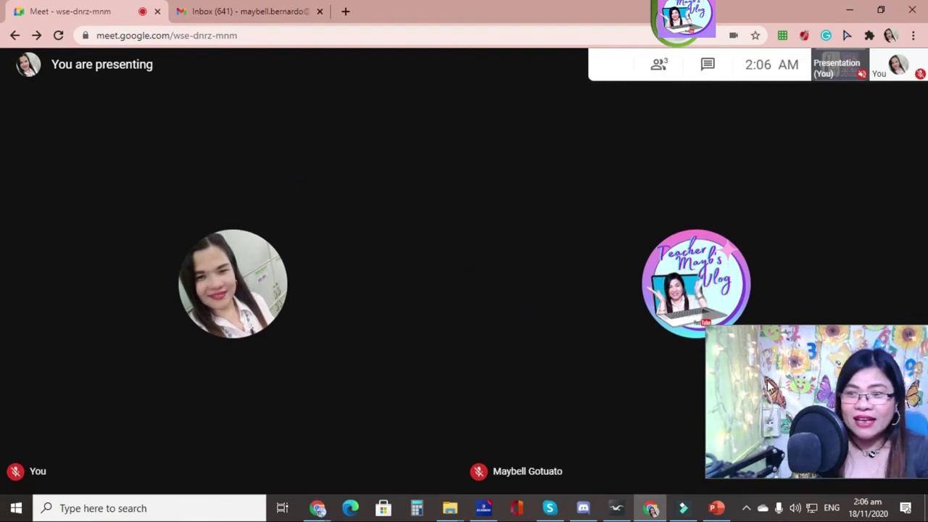
Step: Open the three-dot More options menu in the Meet control bar
drag(764, 383, 114, 379)
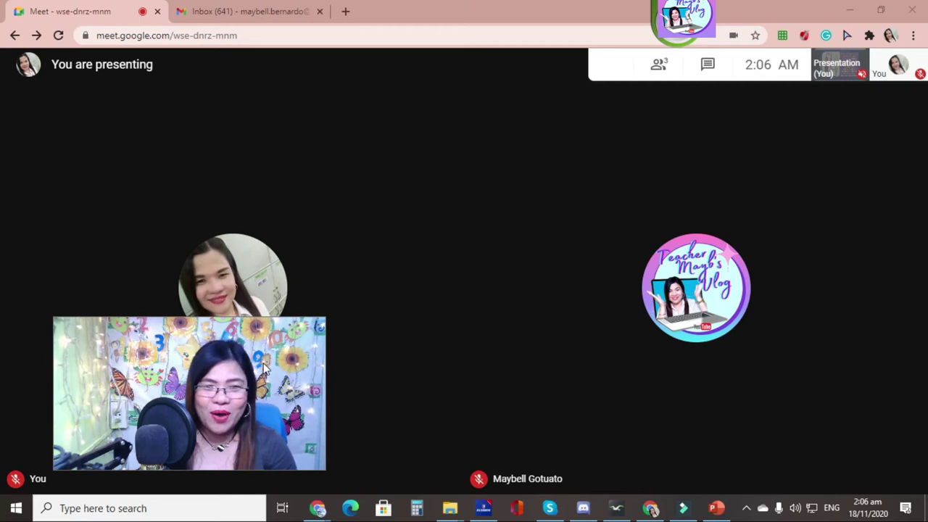
mouse_move(907, 468)
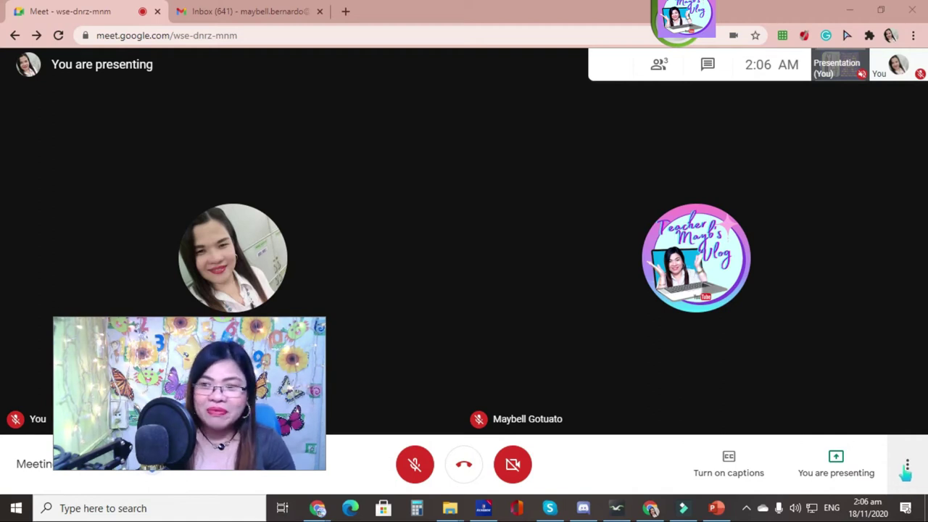
click(906, 465)
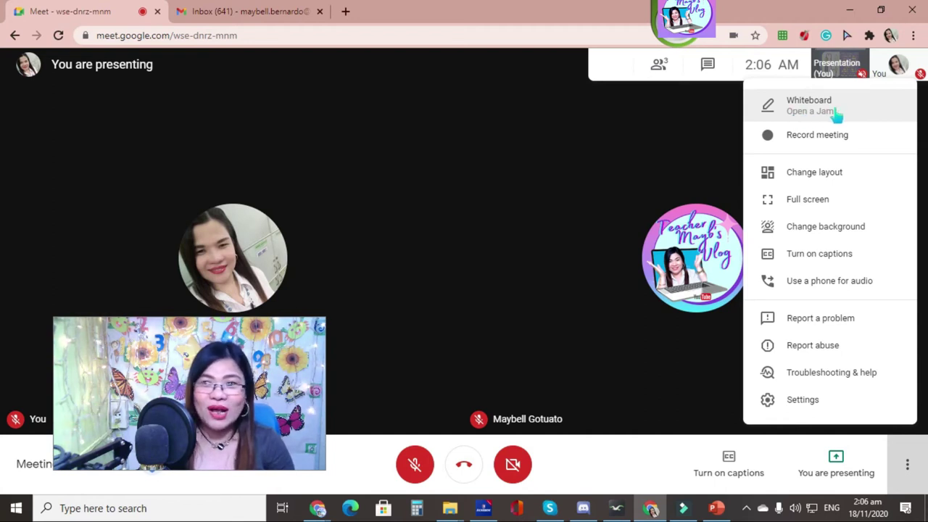
Step: Choose Whiteboard and start a new blank Jamboard for the call
click(811, 111)
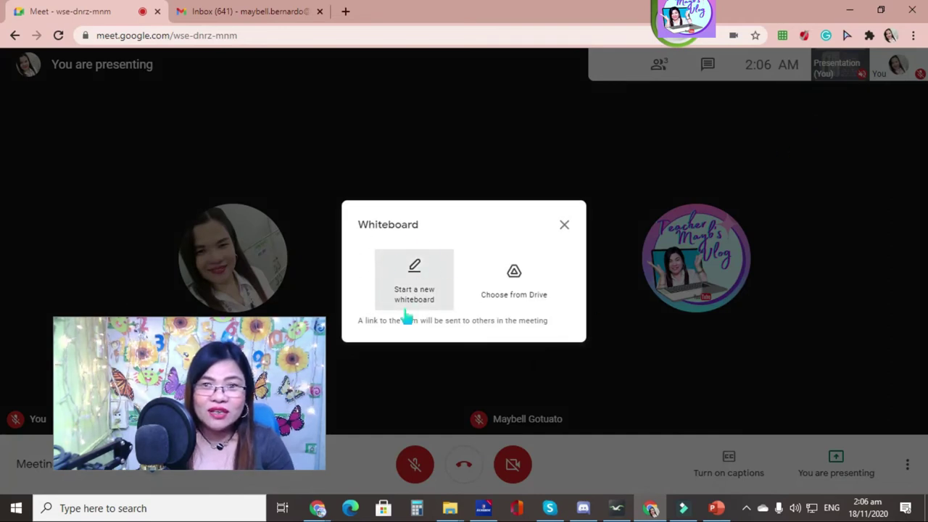
click(428, 275)
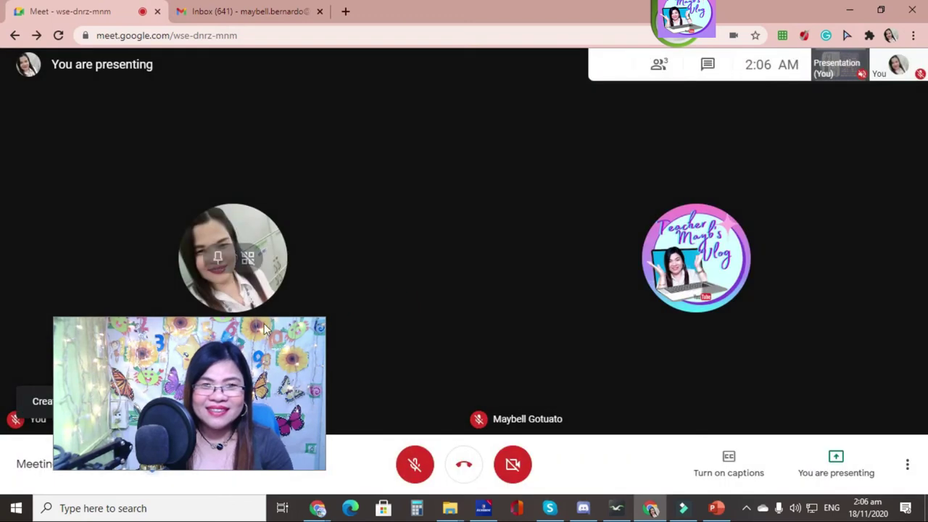
drag(250, 338, 889, 337)
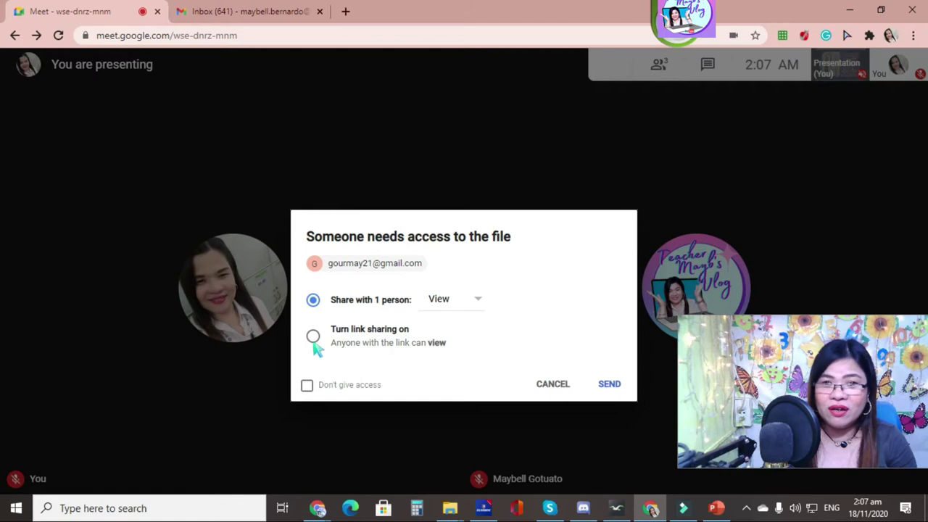
Step: Turn on link sharing so anyone with the link can view the whiteboard, and send it
click(313, 341)
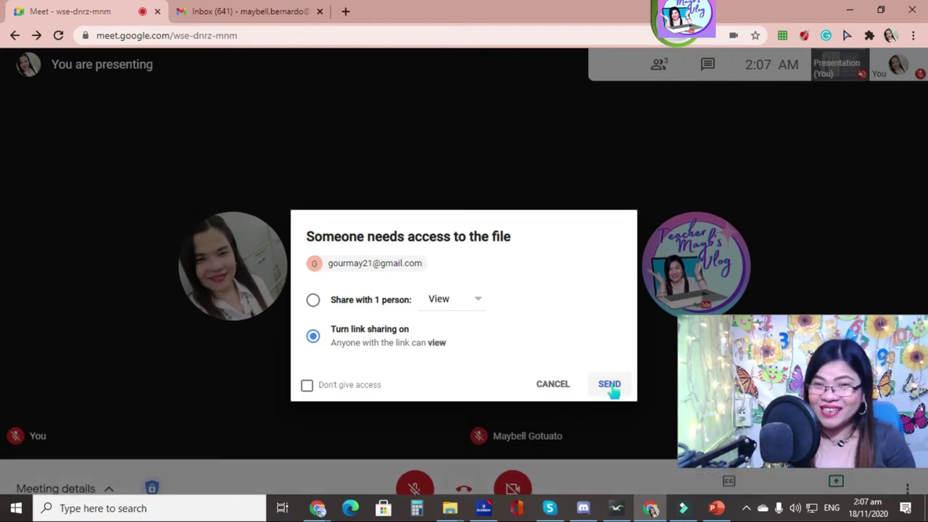
click(611, 385)
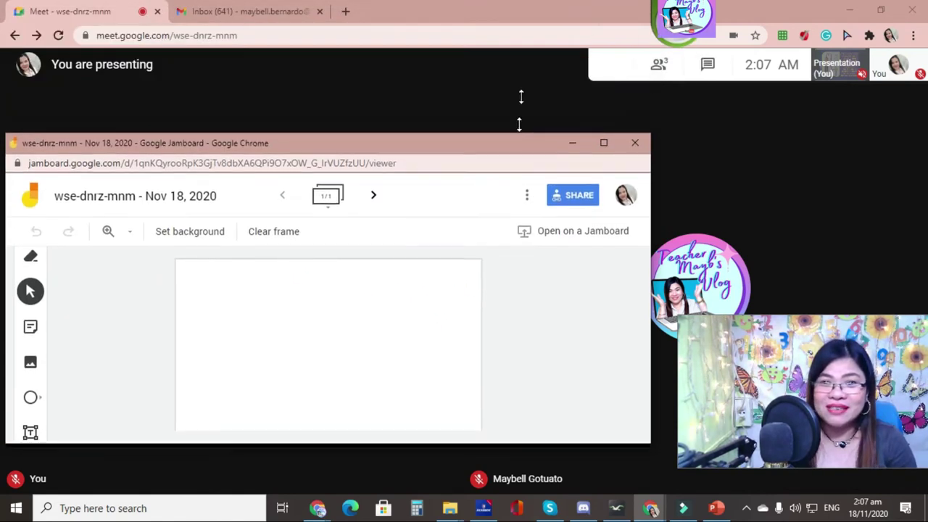
Step: Resize the Jamboard window narrower and taller so it sits on the screen's left
drag(578, 9, 520, 92)
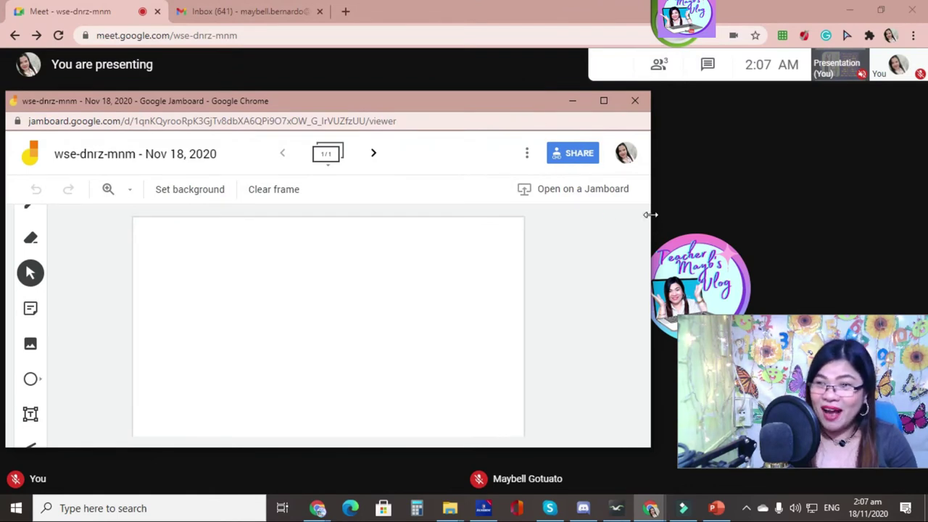
drag(650, 215, 487, 229)
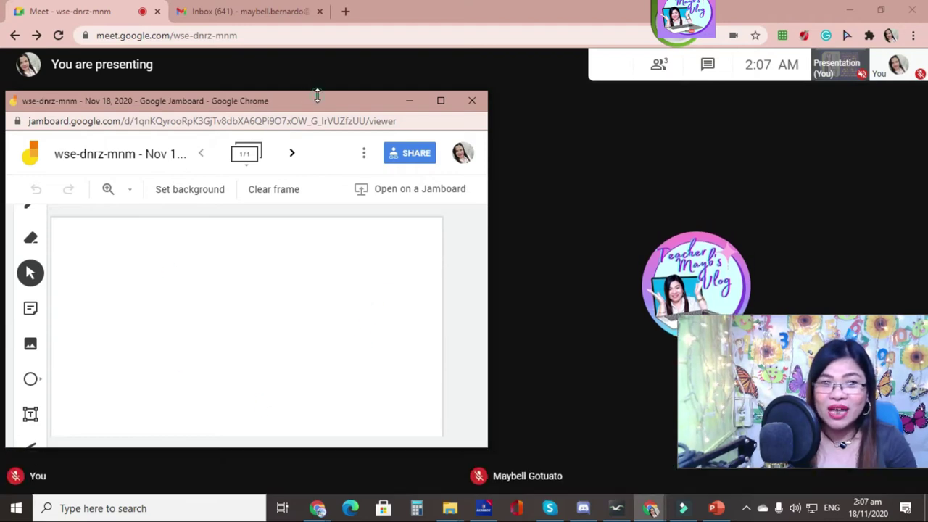
drag(315, 94, 340, 47)
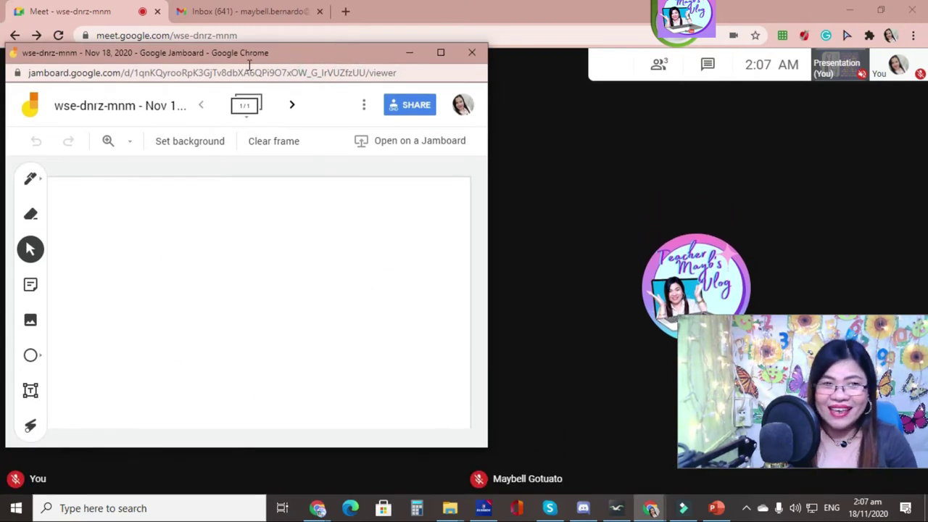
Step: Try the marker, highlighter and pen styles, then draw a teal pen zigzag scribble
click(31, 181)
click(38, 185)
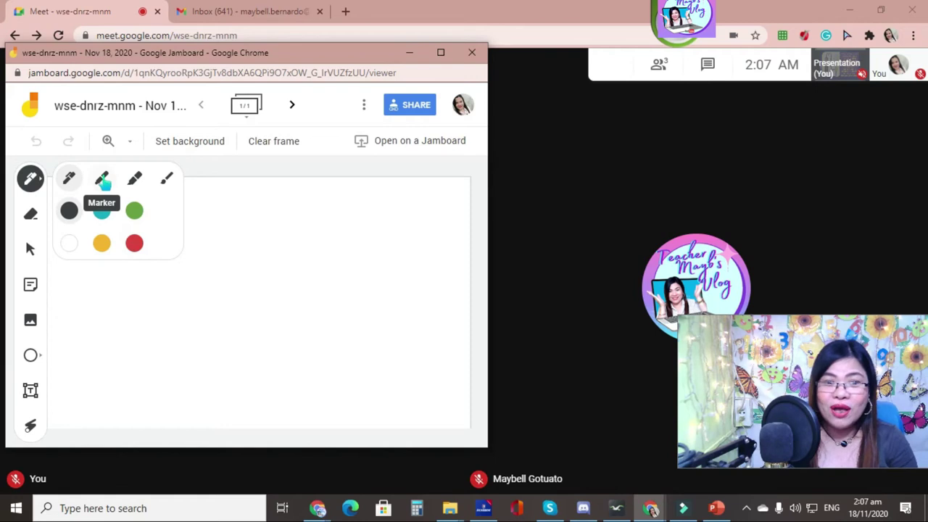
click(101, 180)
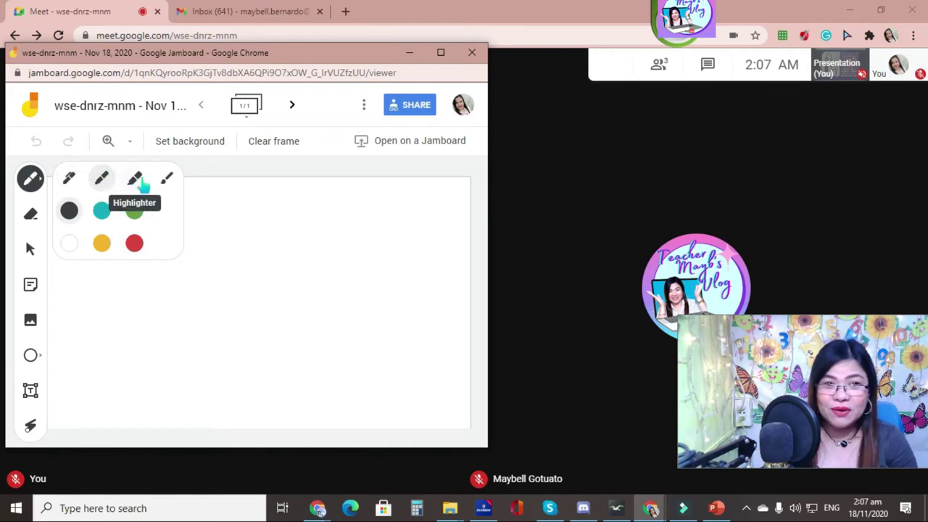
click(138, 183)
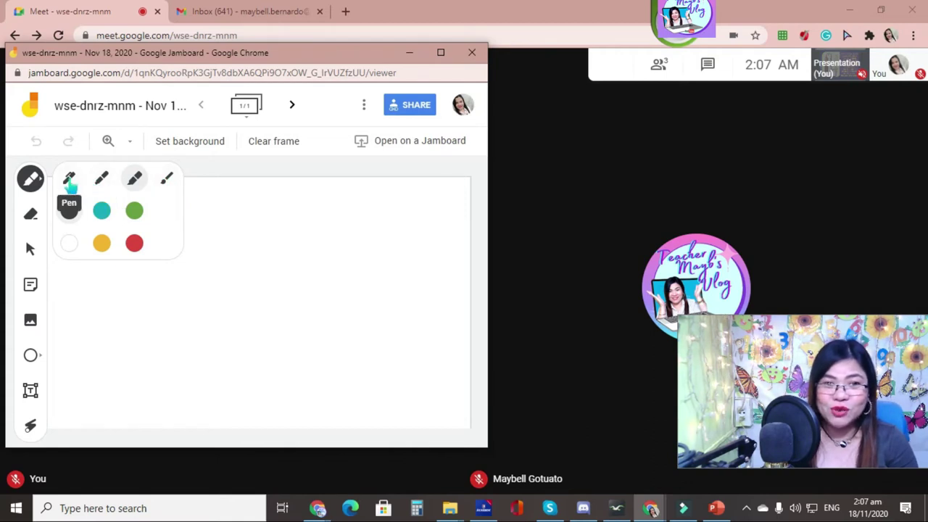
click(70, 181)
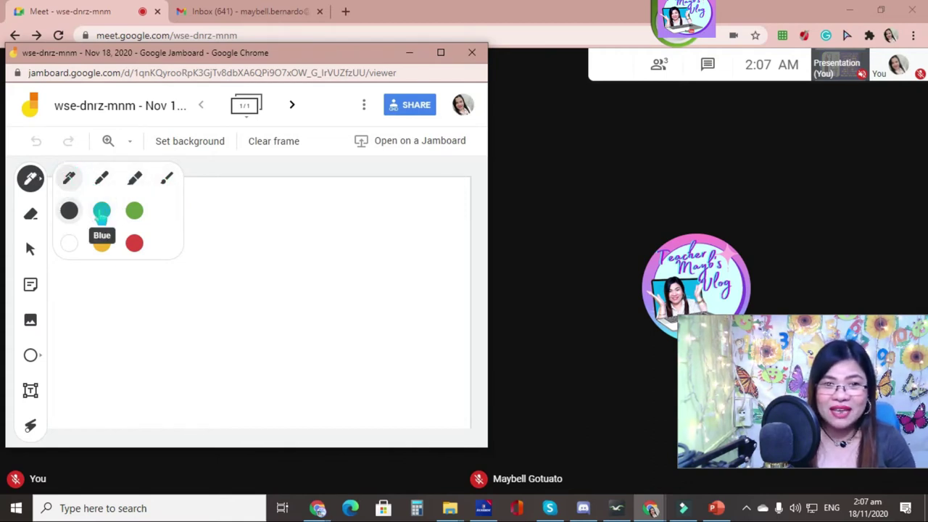
click(101, 208)
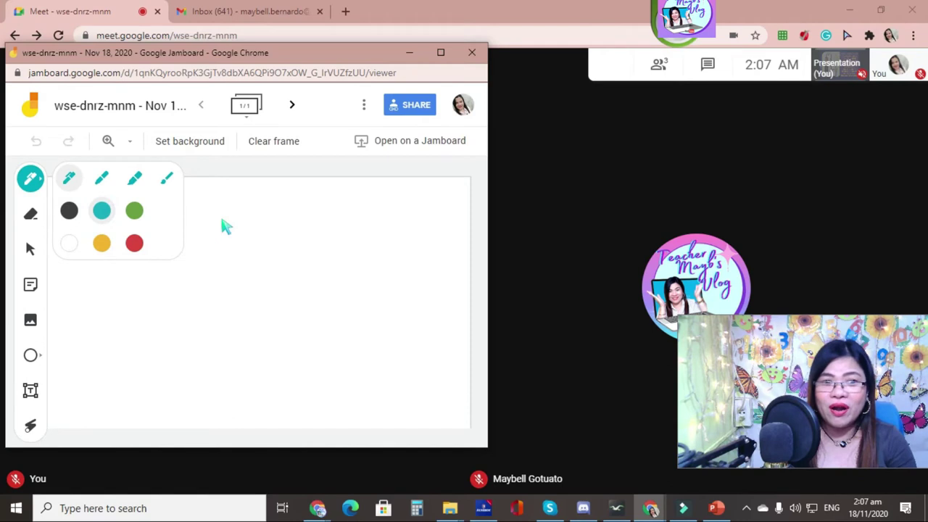
drag(218, 206, 414, 267)
drag(377, 310, 416, 335)
Step: Switch to the marker and handwrite a word in teal across the board
click(30, 178)
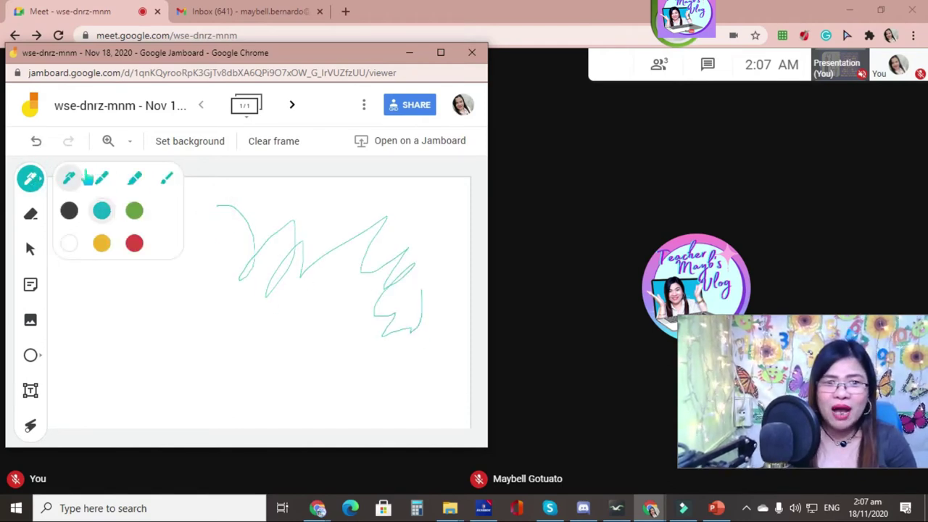
click(104, 182)
mouse_move(141, 279)
mouse_down()
mouse_move(135, 335)
mouse_move(209, 293)
mouse_up()
drag(293, 359, 368, 296)
drag(426, 352, 438, 376)
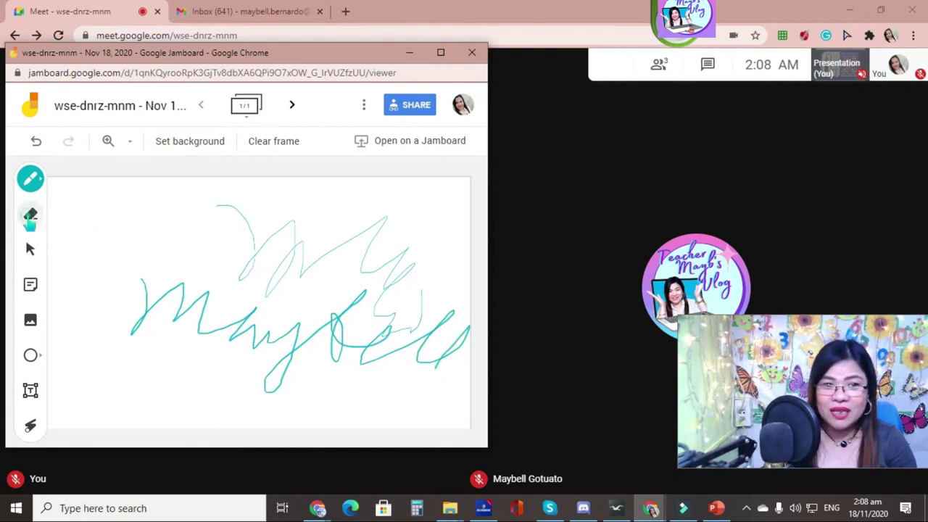
Step: Erase most of the teal handwriting and scribbles with the Eraser
click(30, 215)
mouse_move(244, 249)
mouse_down()
mouse_move(114, 342)
mouse_move(247, 333)
mouse_move(348, 369)
mouse_move(204, 365)
mouse_up()
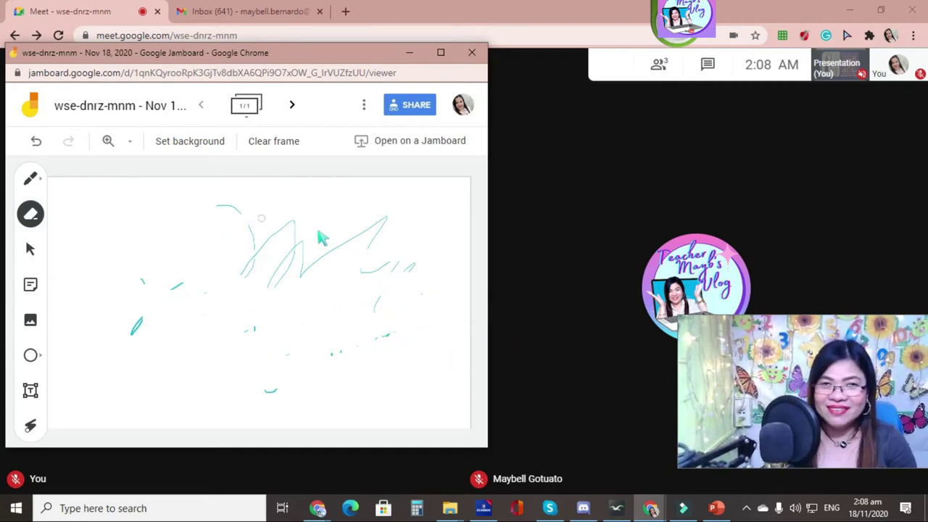
mouse_move(139, 276)
mouse_down()
mouse_move(341, 275)
mouse_move(171, 300)
mouse_up()
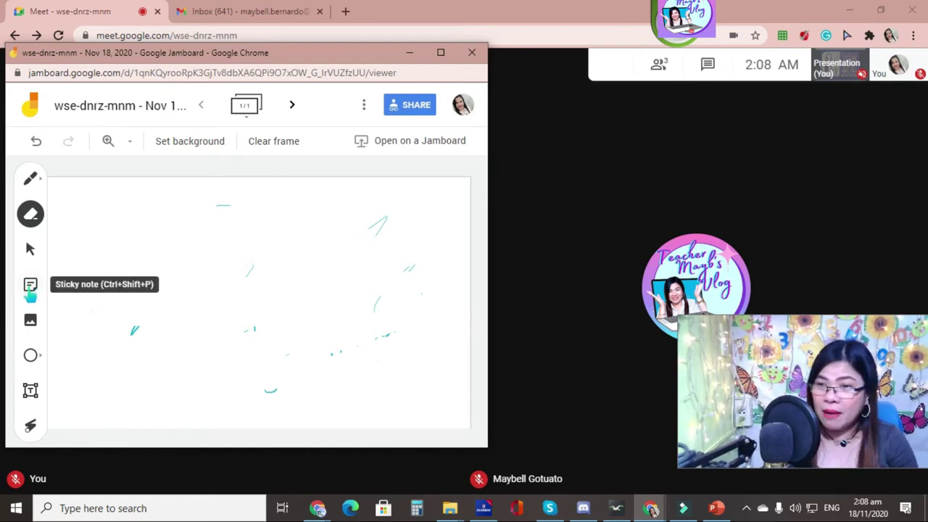
Step: Open the sticky note and image options, cancelling both without adding anything
click(30, 286)
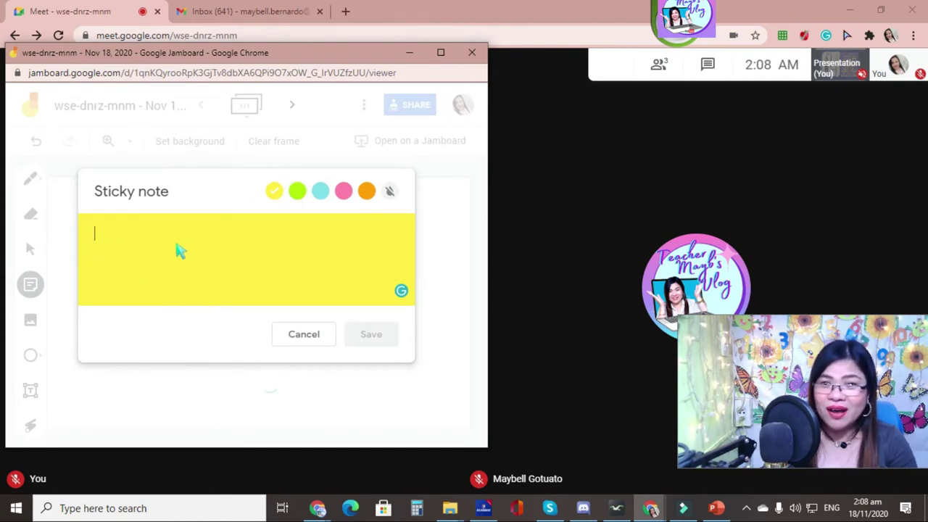
click(288, 338)
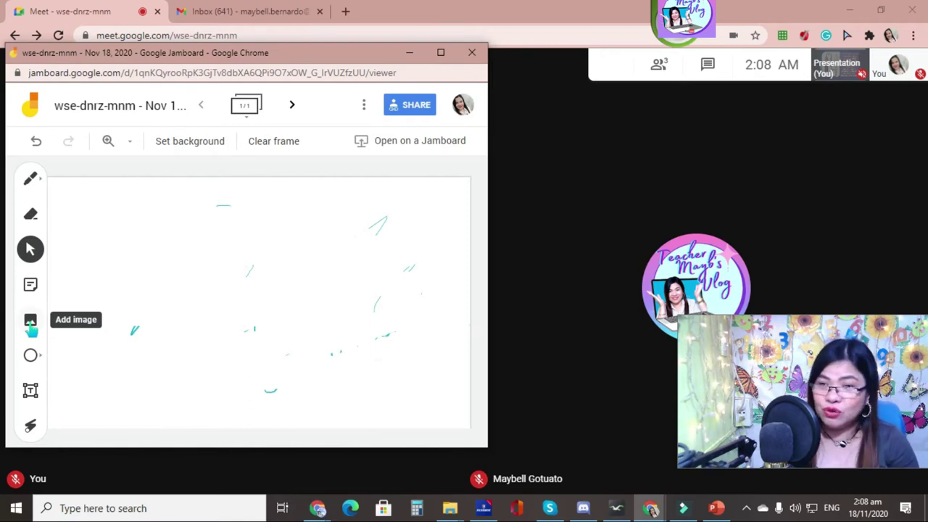
click(31, 326)
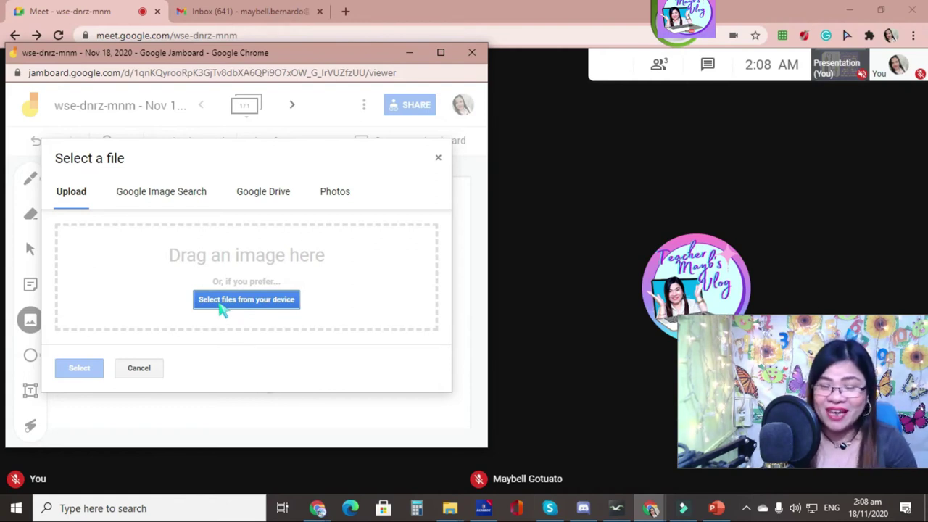
click(138, 370)
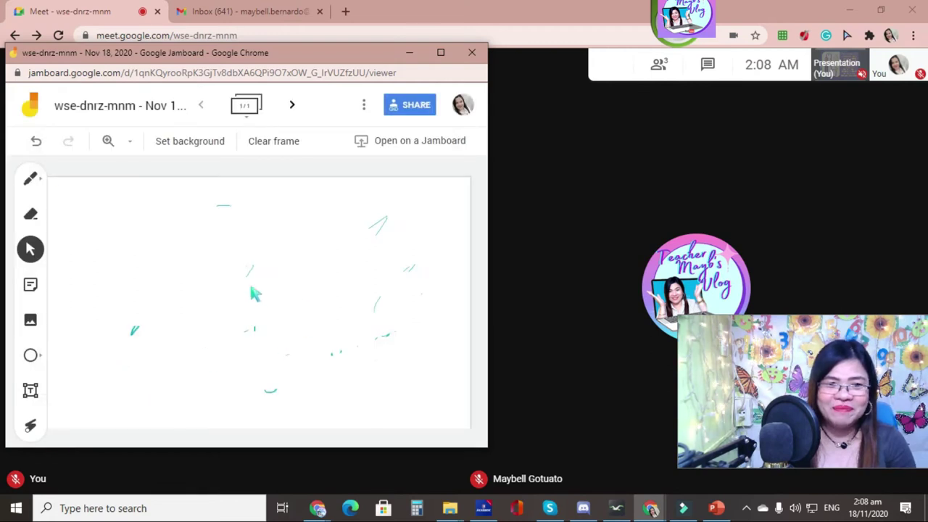
Step: Draw an ellipse near the board centre and reshape it into a wide flat oval
click(29, 355)
drag(163, 241, 364, 380)
mouse_move(350, 416)
mouse_down()
mouse_move(405, 266)
mouse_move(284, 317)
mouse_move(320, 300)
mouse_up()
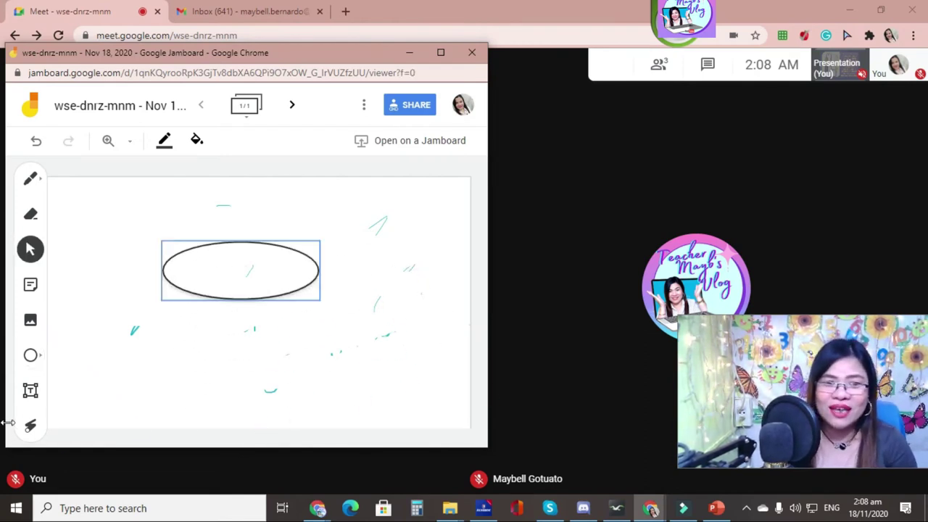
Step: Add a capitalised text box with the teacher's vlog title inside the ellipse, fixing the last word's typo
click(30, 392)
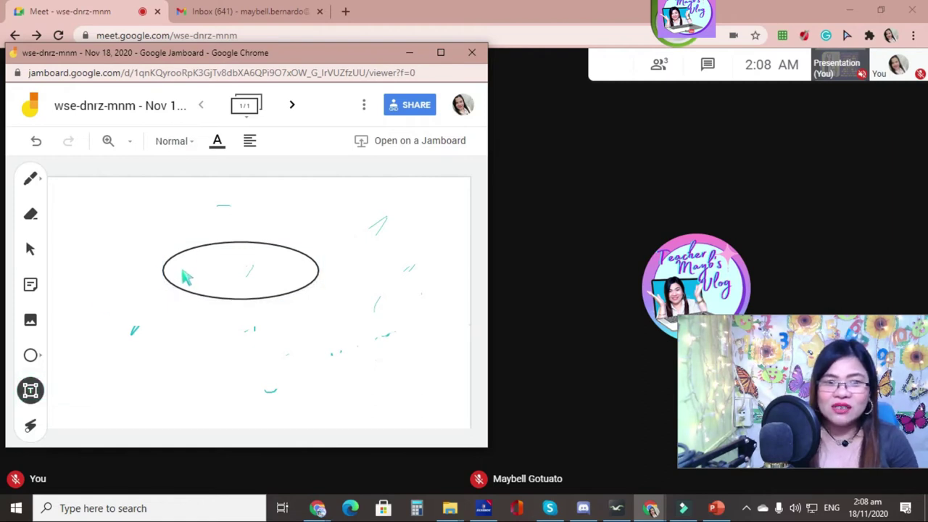
drag(181, 277, 240, 262)
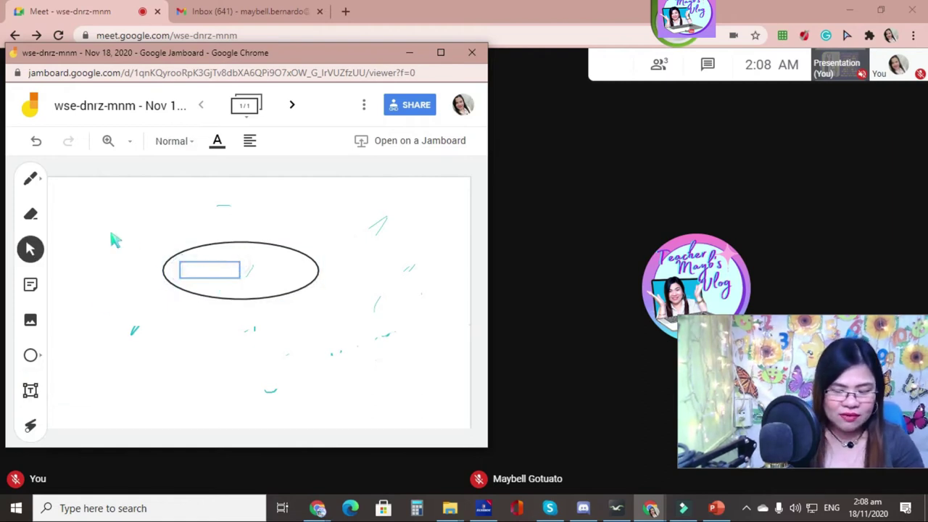
text(TEA)
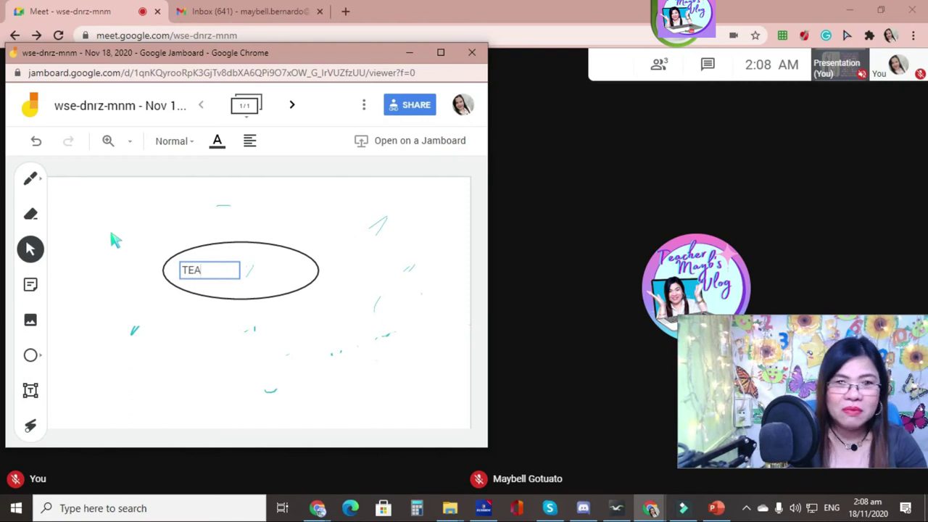
text(CHER MA)
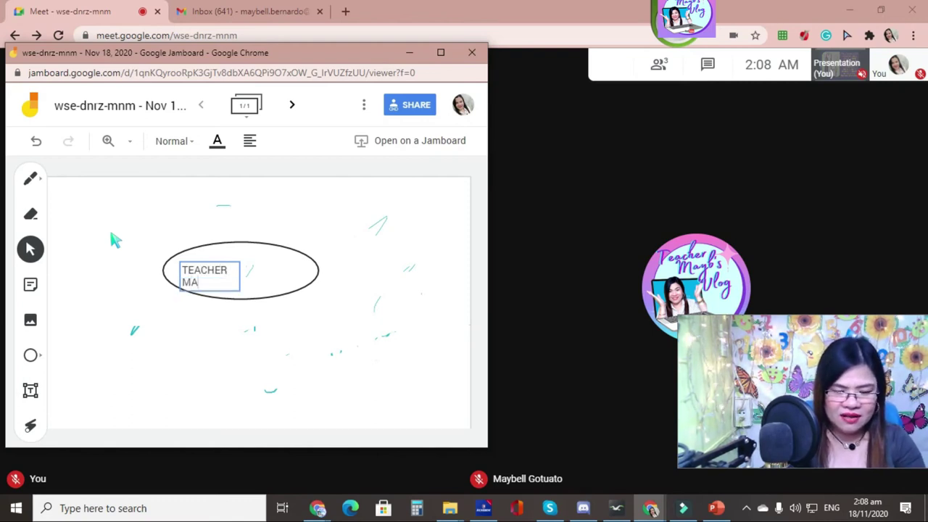
text(YTB'S)
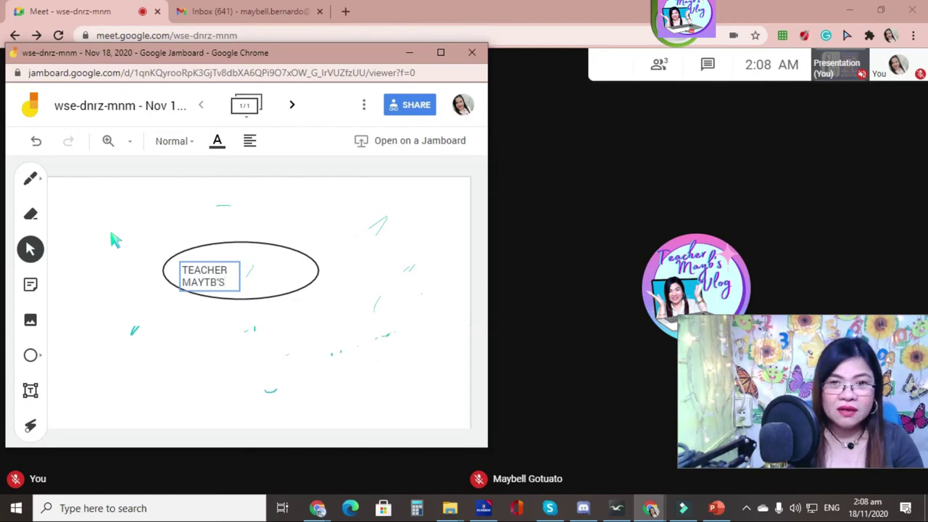
text( CVLOG)
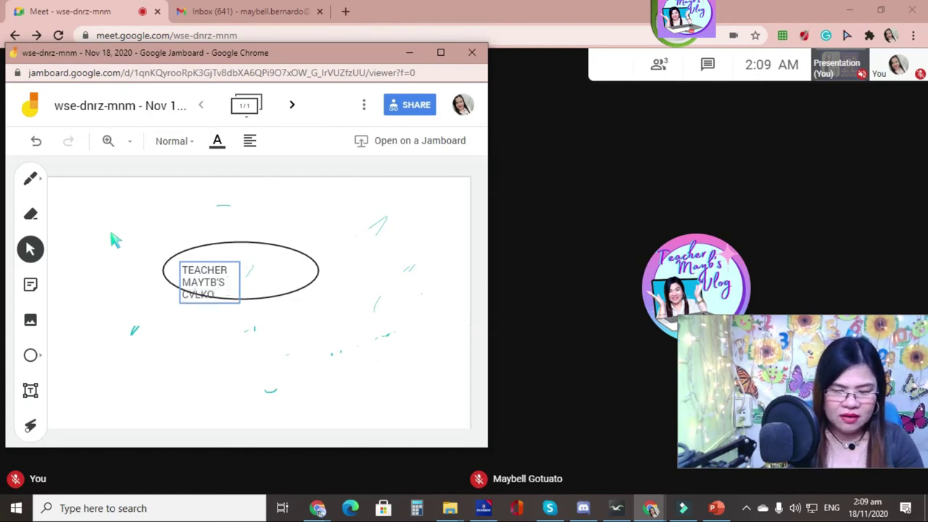
key(BackSpace)
key(BackSpace)
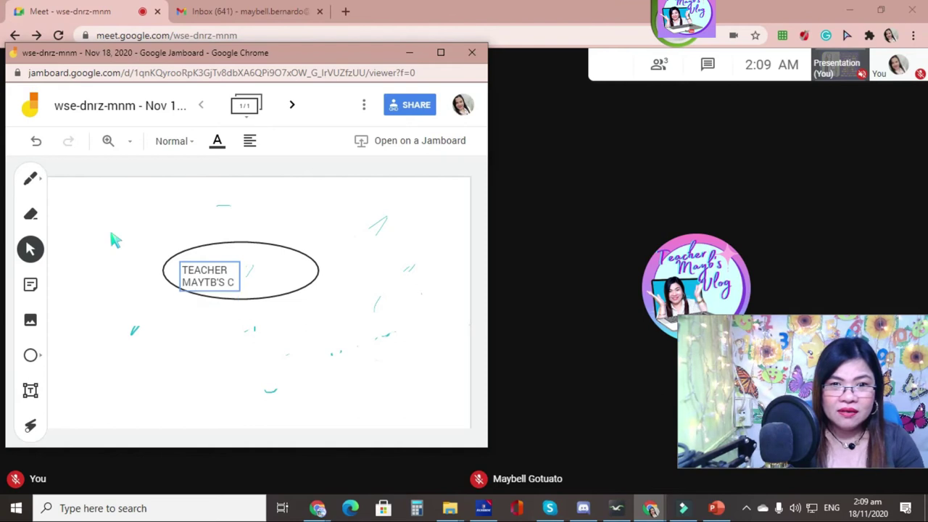
text(VLO)
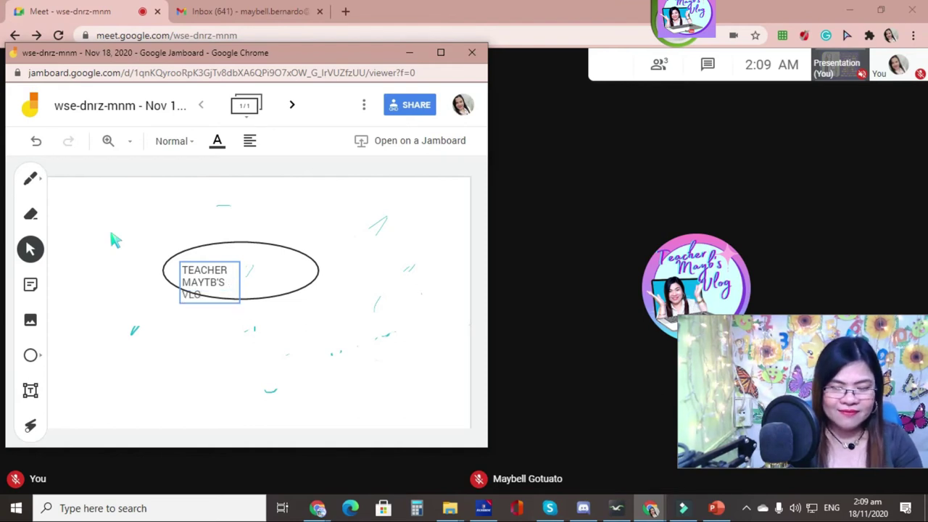
text(G)
click(304, 309)
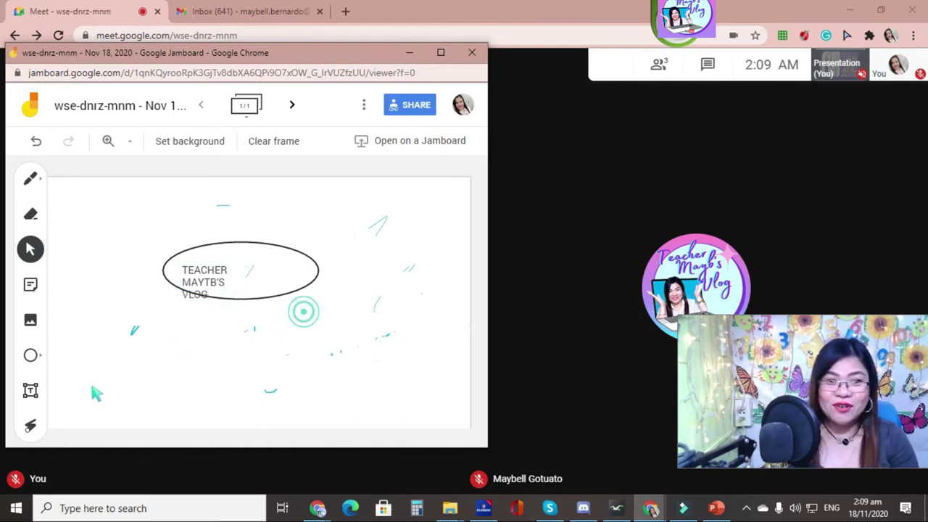
Step: Point out the vlog title with two laser pointer sweeps
click(29, 428)
mouse_move(187, 305)
mouse_down()
mouse_move(328, 282)
mouse_move(290, 280)
mouse_up()
mouse_move(260, 216)
mouse_down()
mouse_move(141, 311)
mouse_move(240, 300)
mouse_up()
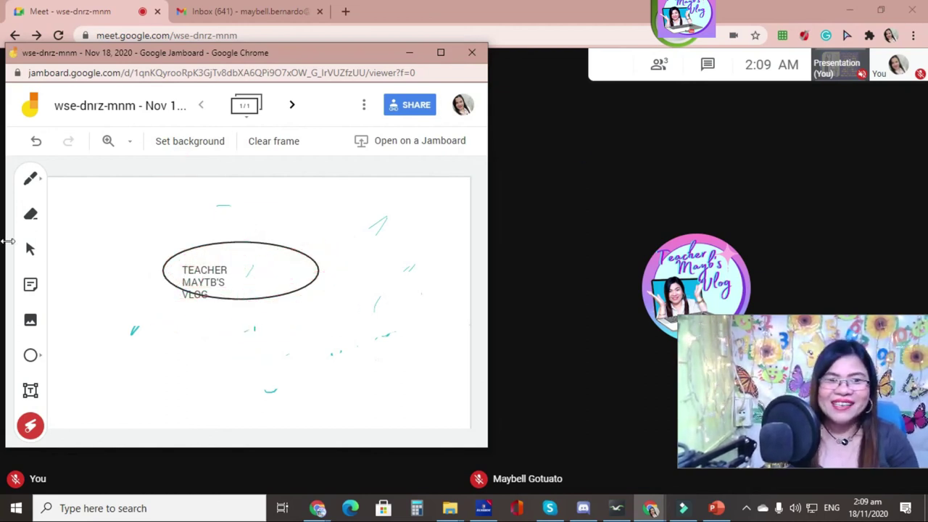
Step: Erase the teal marks, undo three times, redo once, and erase the leftover teal fragments
click(30, 214)
drag(261, 258, 181, 257)
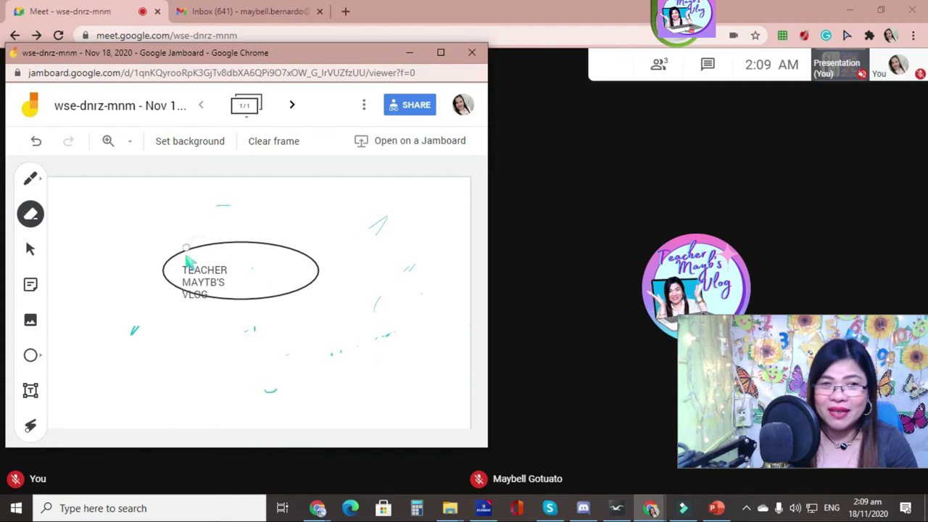
click(35, 142)
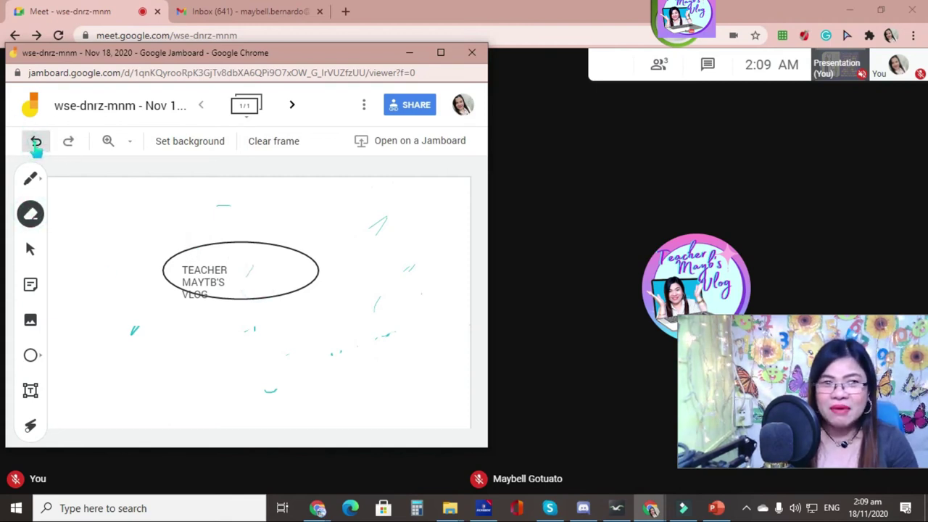
click(35, 142)
click(35, 141)
click(36, 141)
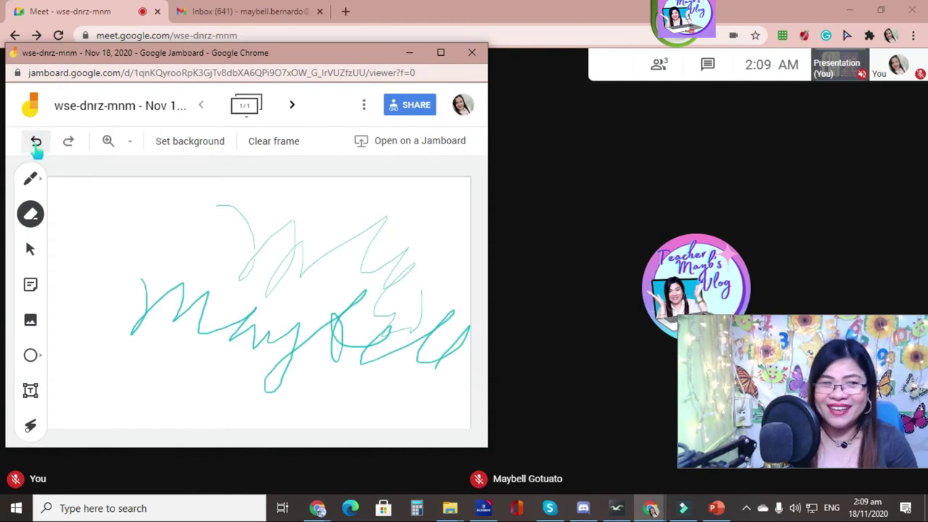
click(68, 141)
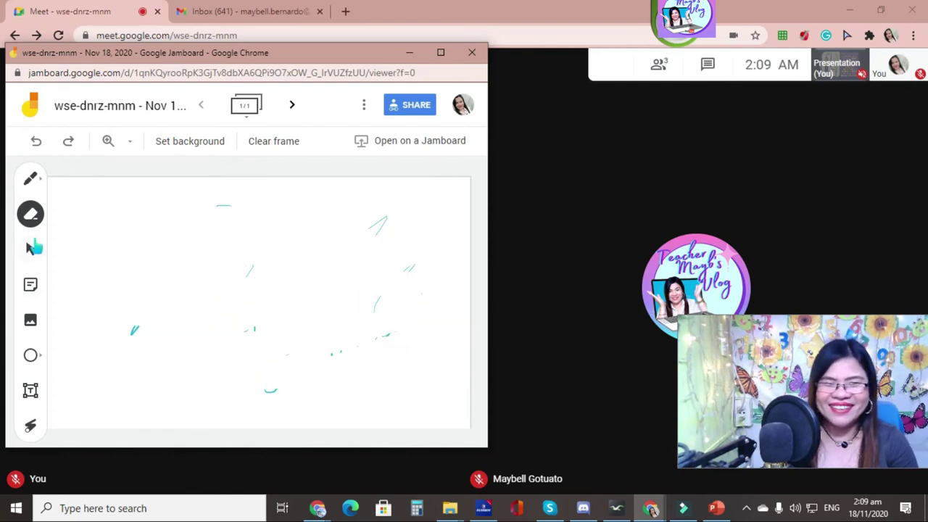
drag(368, 216, 387, 239)
mouse_move(274, 389)
mouse_down()
mouse_move(397, 361)
mouse_move(428, 253)
mouse_move(222, 385)
mouse_move(183, 308)
mouse_move(133, 326)
mouse_up()
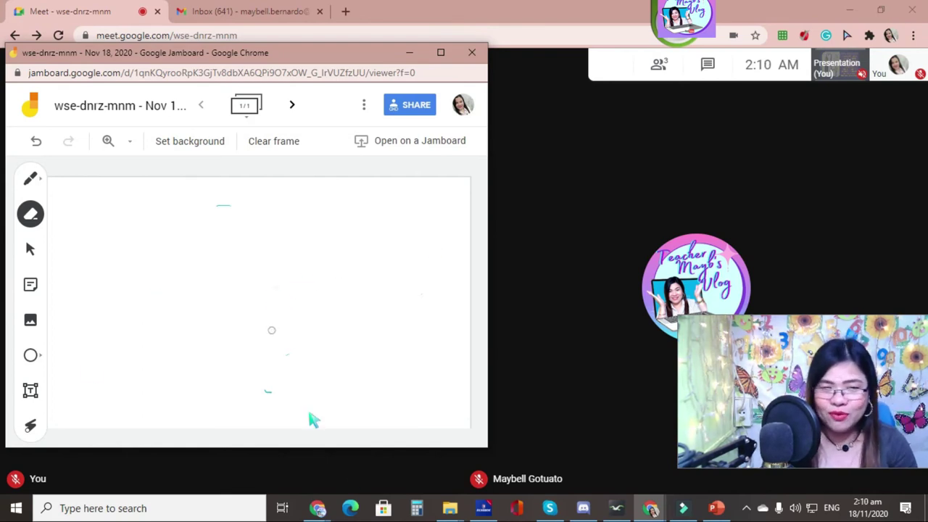
mouse_move(317, 509)
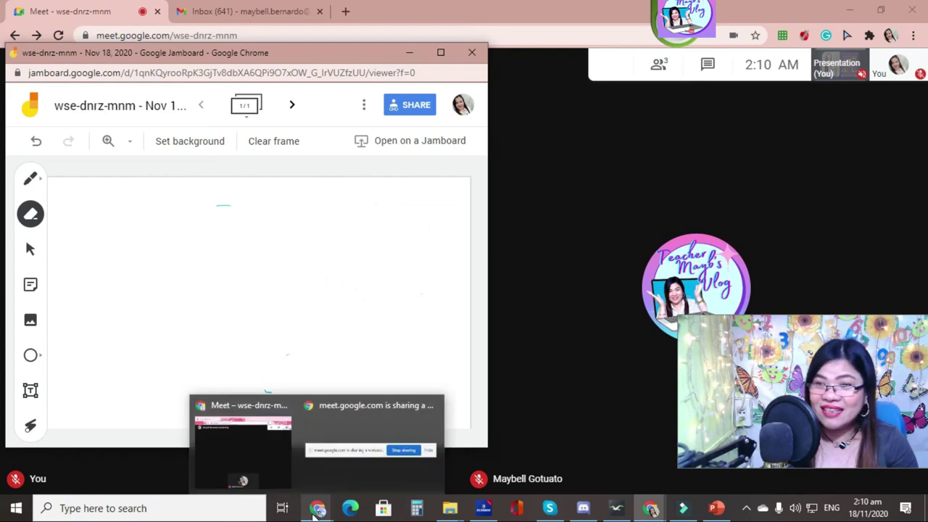
Step: Open the jamboard.google.com link shared in the Meet call's chat
click(270, 471)
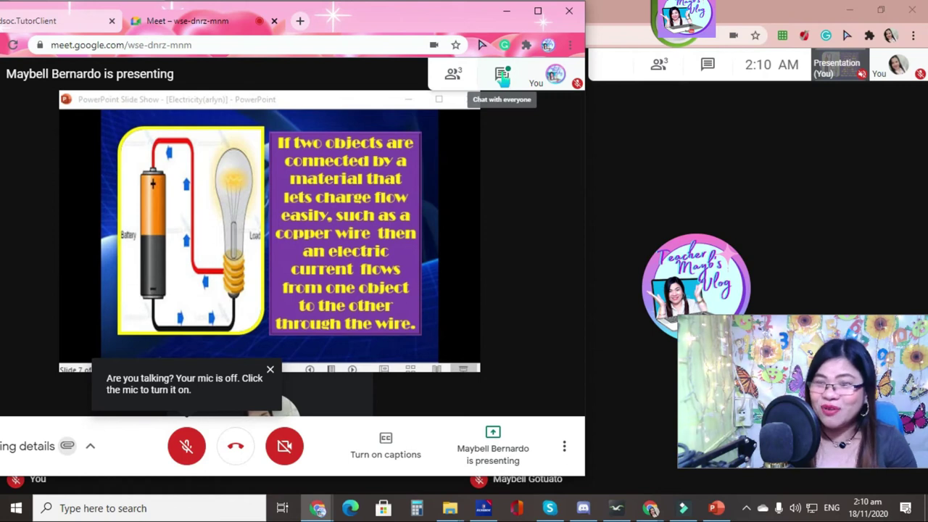
click(502, 77)
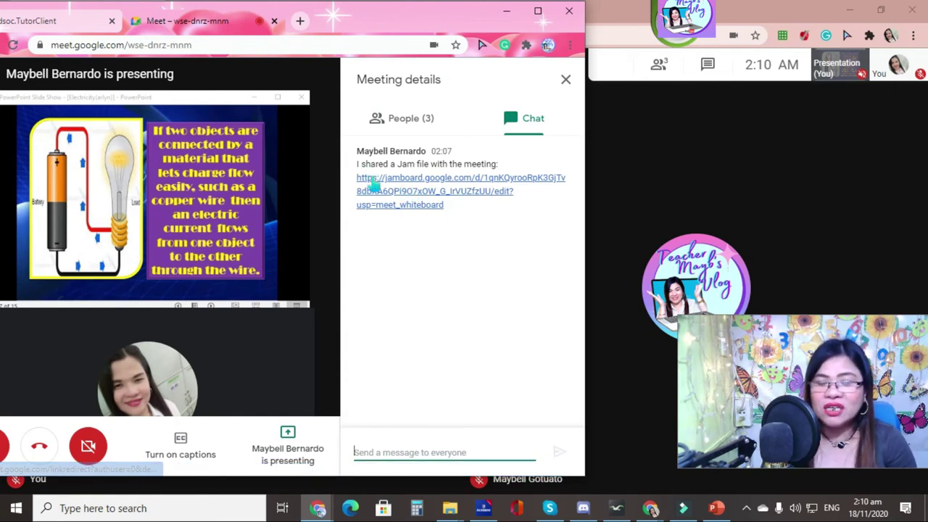
click(417, 203)
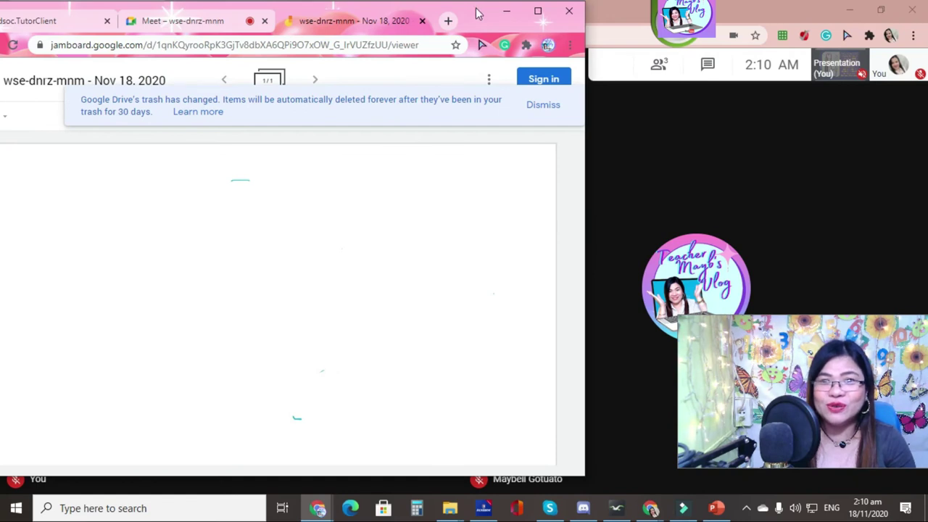
Step: Dismiss the Drive trash notice, try Sign in, and reposition the view-only board window
drag(476, 8, 534, 13)
click(604, 110)
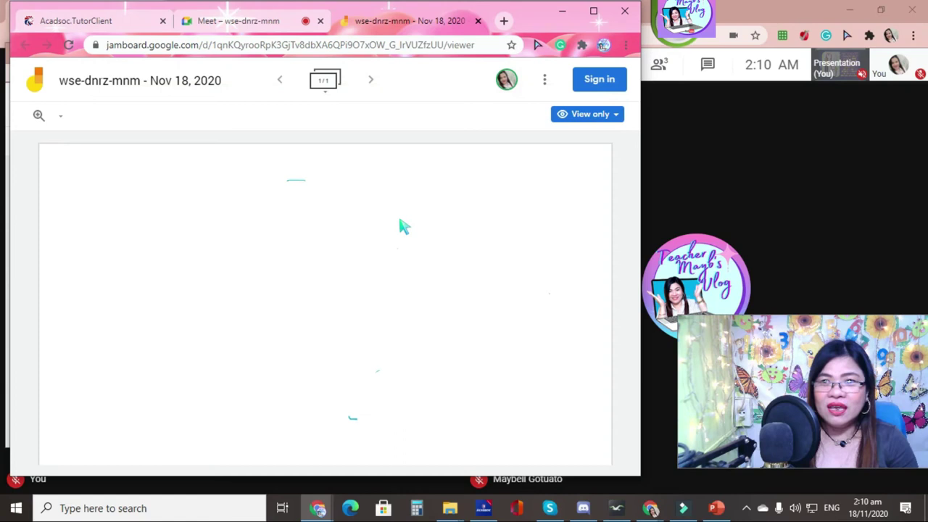
click(596, 86)
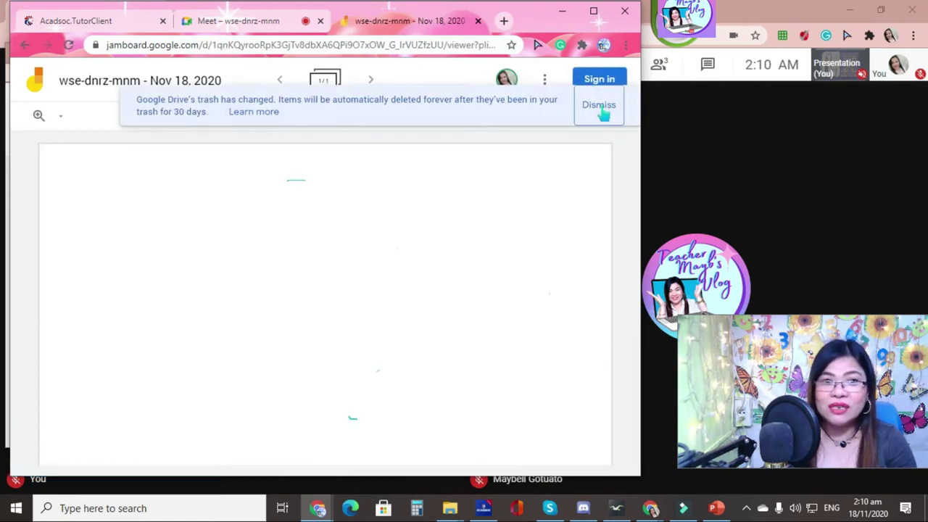
click(601, 106)
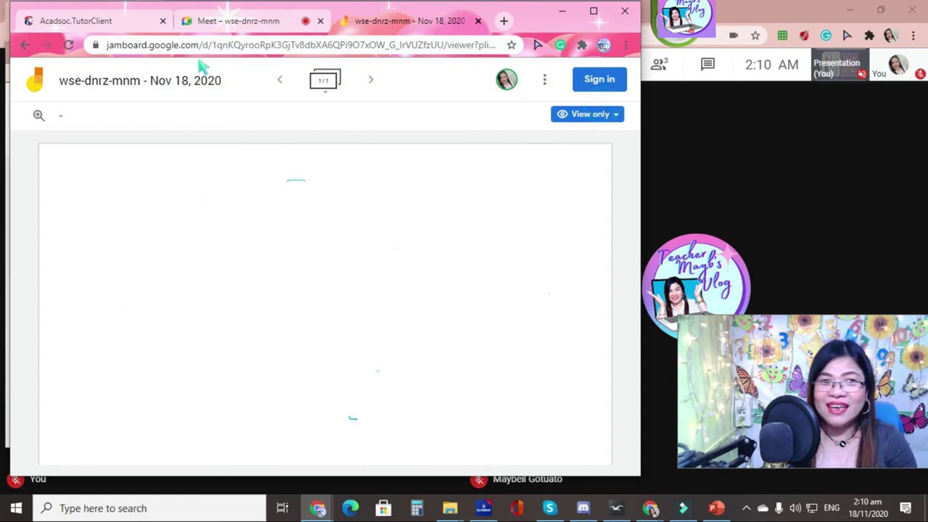
drag(522, 10, 511, 31)
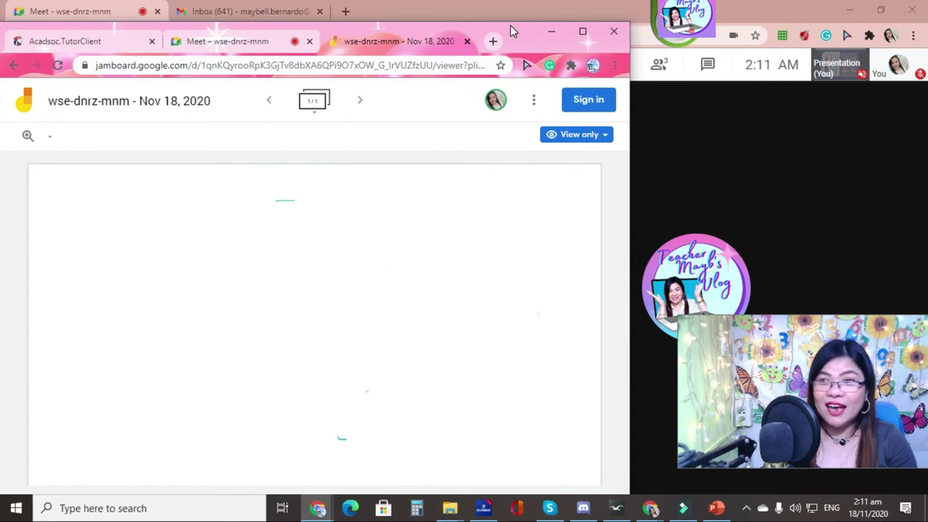
Step: Arrange the windows with the editable Jamboard moved to the right side in front
click(883, 10)
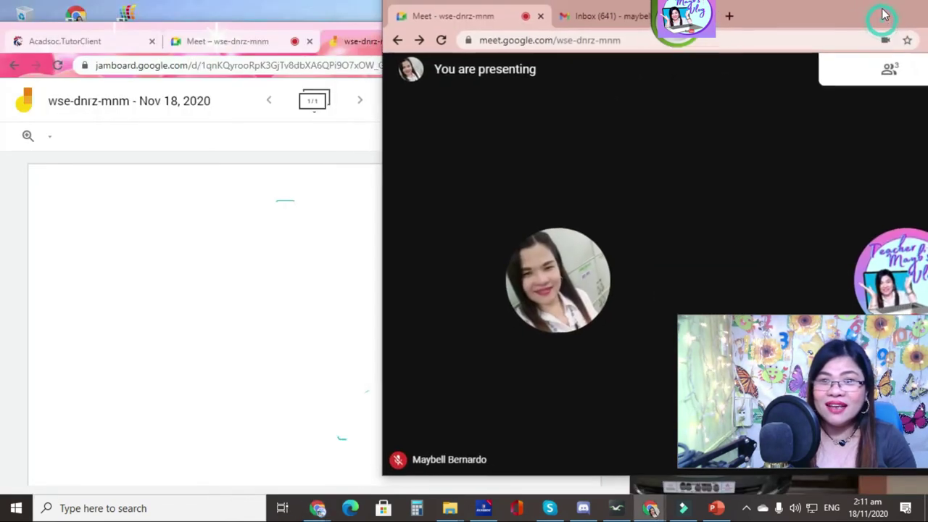
drag(814, 17, 824, 18)
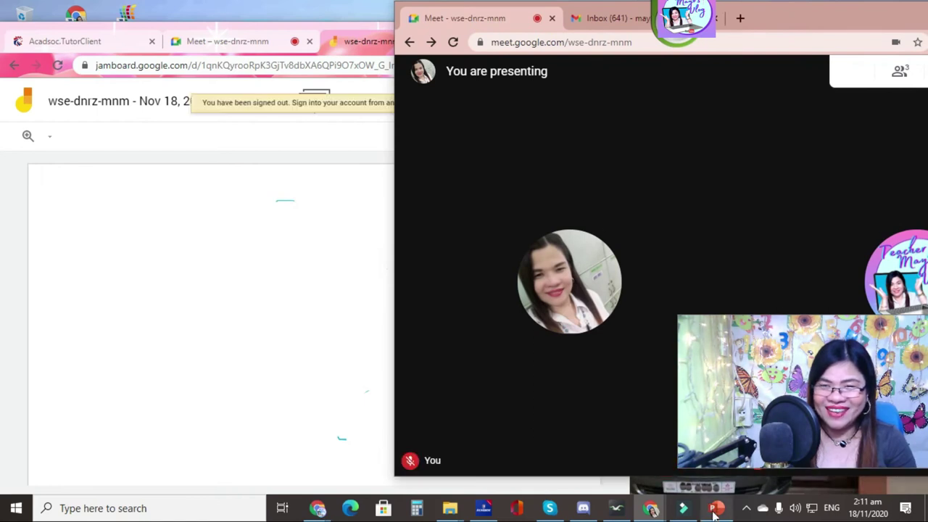
mouse_move(651, 508)
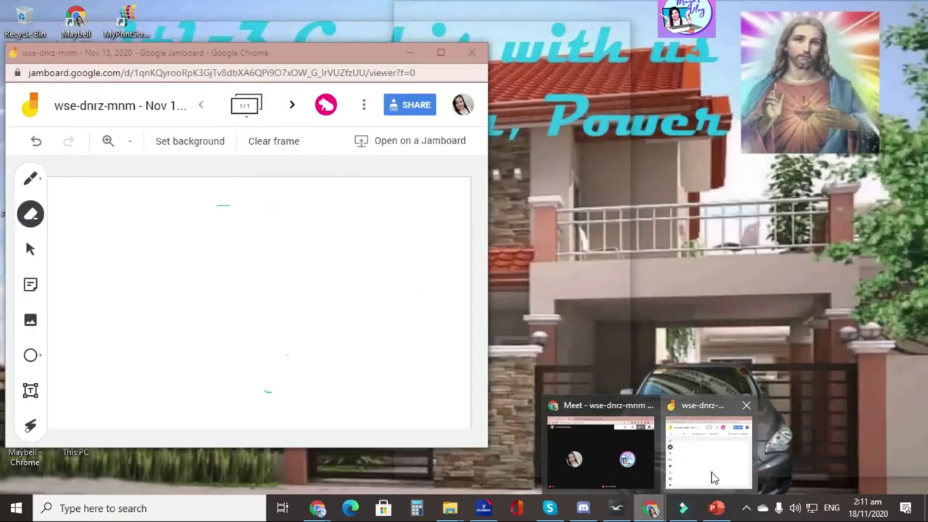
click(714, 478)
mouse_move(320, 65)
mouse_down()
mouse_move(785, 73)
mouse_move(748, 84)
mouse_up()
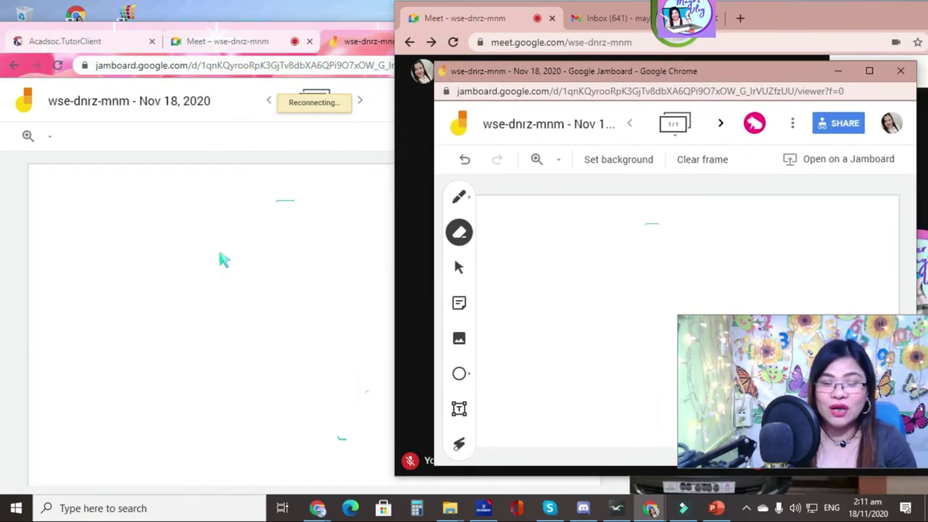
Step: Set the pen to the marker type in black
click(460, 196)
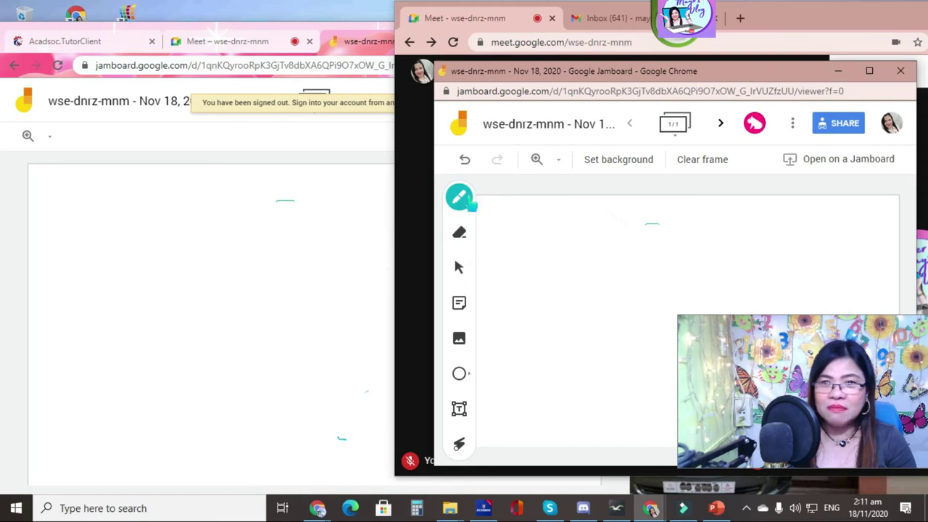
click(465, 201)
click(533, 200)
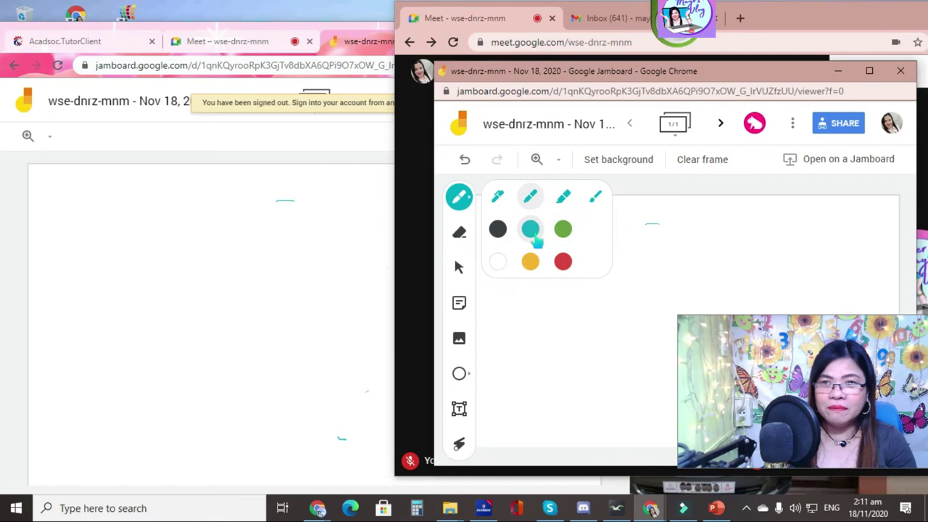
click(498, 229)
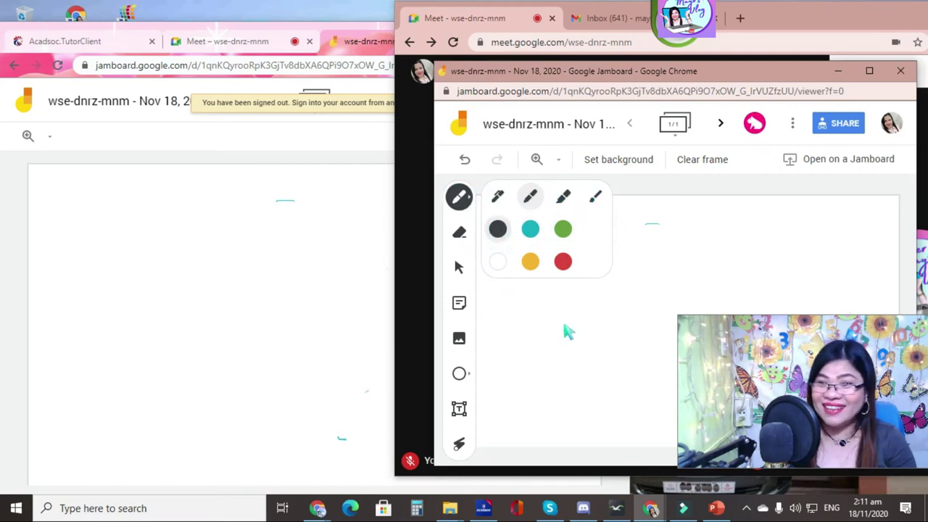
click(534, 306)
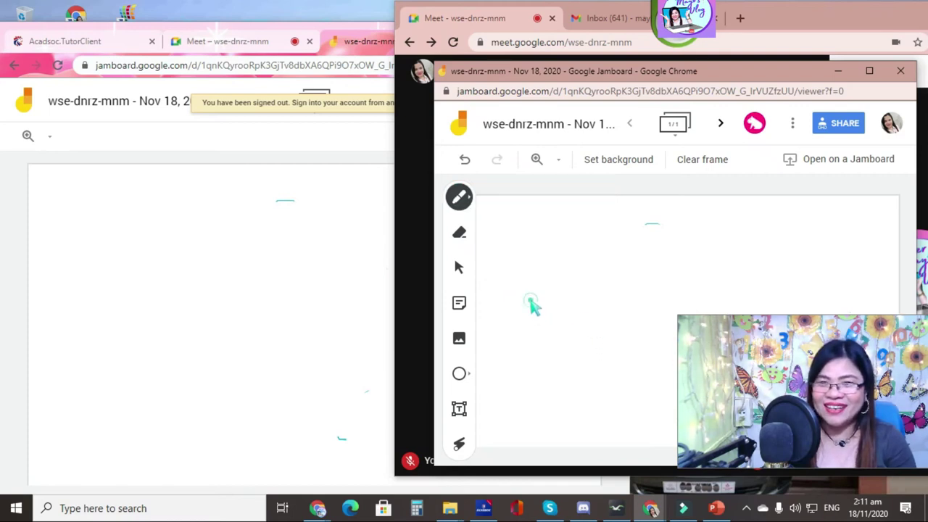
Step: Handwrite OK 12345 across the top of the board
click(521, 244)
mouse_move(520, 246)
mouse_down()
mouse_move(526, 253)
mouse_move(580, 234)
mouse_move(568, 286)
mouse_move(578, 268)
mouse_move(585, 284)
mouse_move(610, 288)
mouse_up()
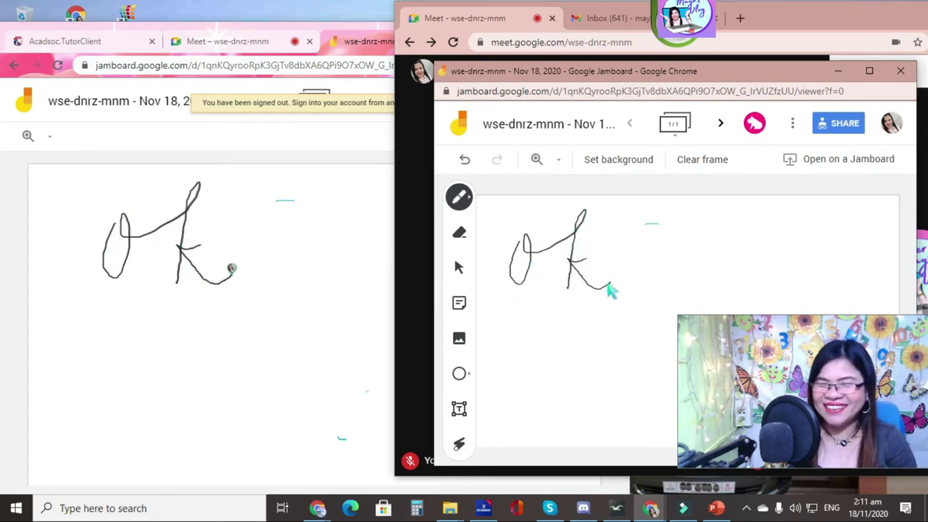
drag(658, 224, 654, 269)
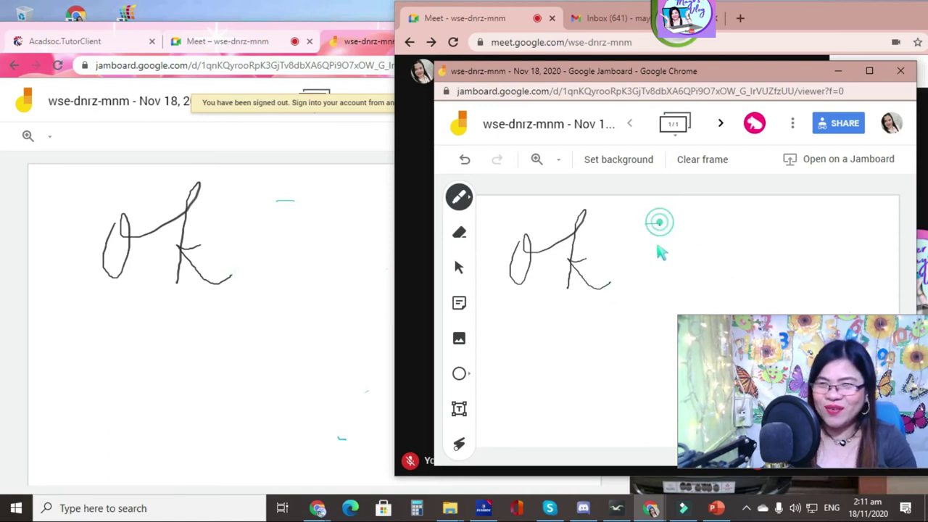
mouse_move(679, 232)
mouse_down()
mouse_move(687, 229)
mouse_move(677, 276)
mouse_move(700, 254)
mouse_up()
mouse_move(711, 211)
mouse_down()
mouse_move(754, 228)
mouse_move(747, 265)
mouse_move(714, 270)
mouse_up()
drag(813, 212, 823, 247)
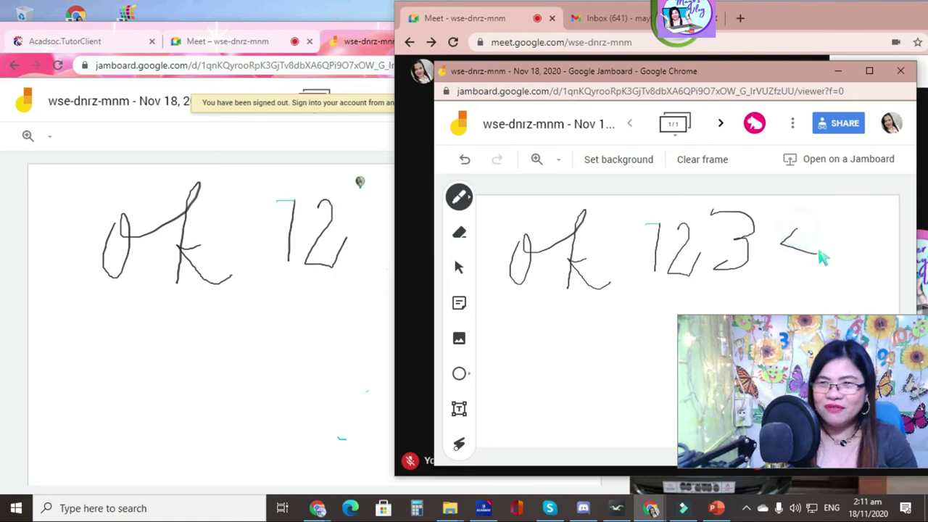
drag(817, 208, 805, 285)
mouse_move(839, 231)
mouse_down()
mouse_move(854, 261)
mouse_move(834, 277)
mouse_move(879, 228)
mouse_up()
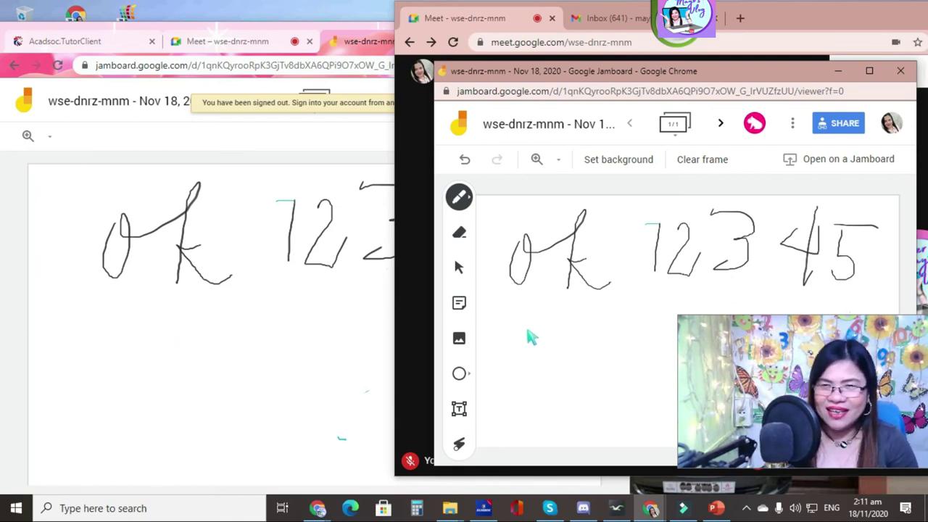
Step: Handwrite ABC DE on the line below
mouse_move(515, 313)
mouse_down()
mouse_move(499, 359)
mouse_move(525, 358)
mouse_move(542, 303)
mouse_move(573, 327)
mouse_move(534, 353)
mouse_up()
drag(645, 313, 644, 351)
drag(534, 371, 528, 420)
drag(601, 375, 634, 389)
drag(562, 395, 637, 391)
drag(588, 370, 660, 370)
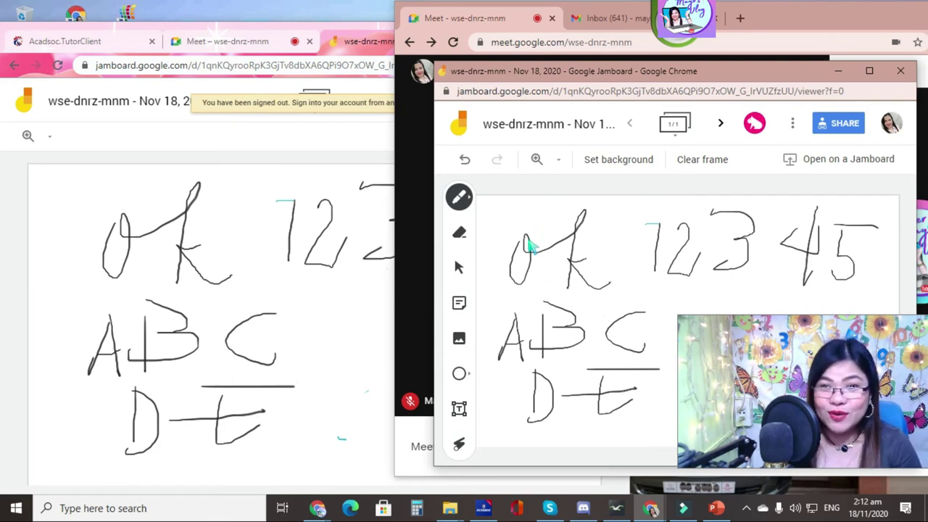
Step: Add a top-left text box reading 'Assignment for tomorrow' and enlarge it
click(459, 408)
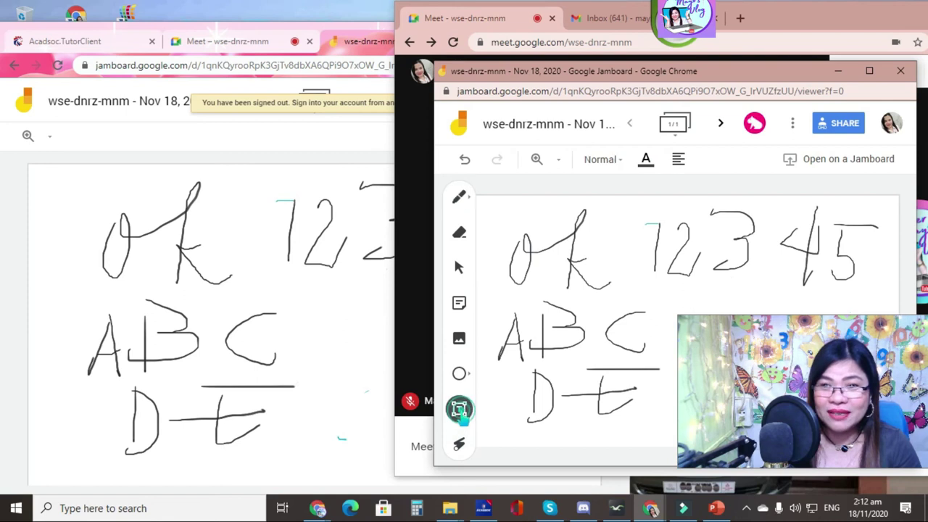
click(525, 238)
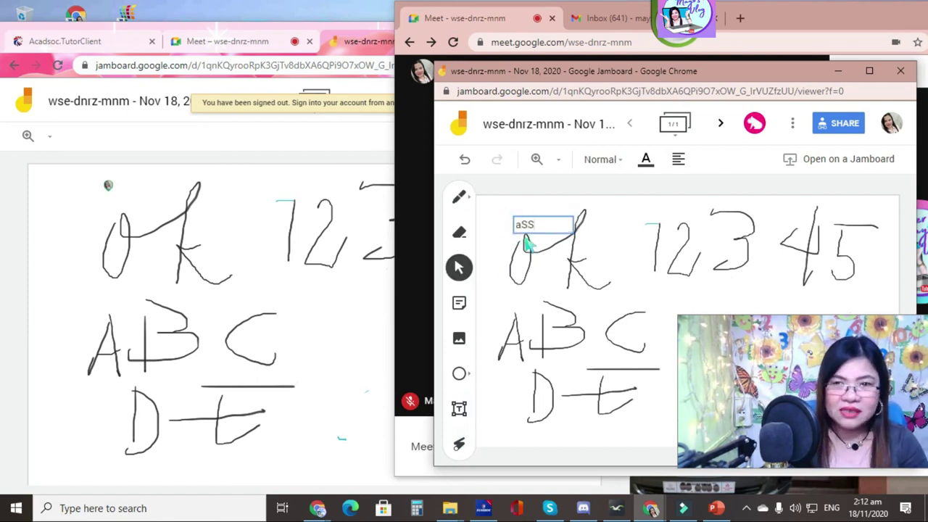
key(BackSpace)
key(BackSpace)
key(BackSpace)
text(Assignment)
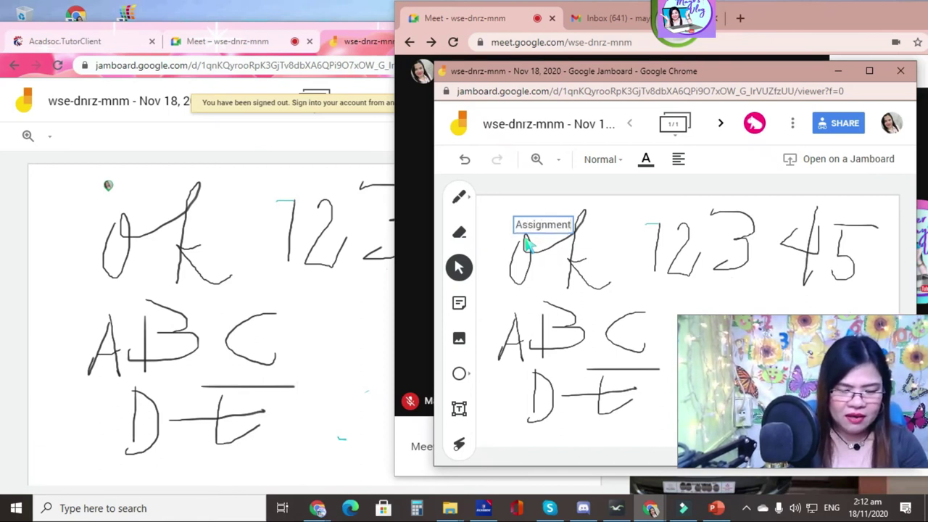
text(for tomorro)
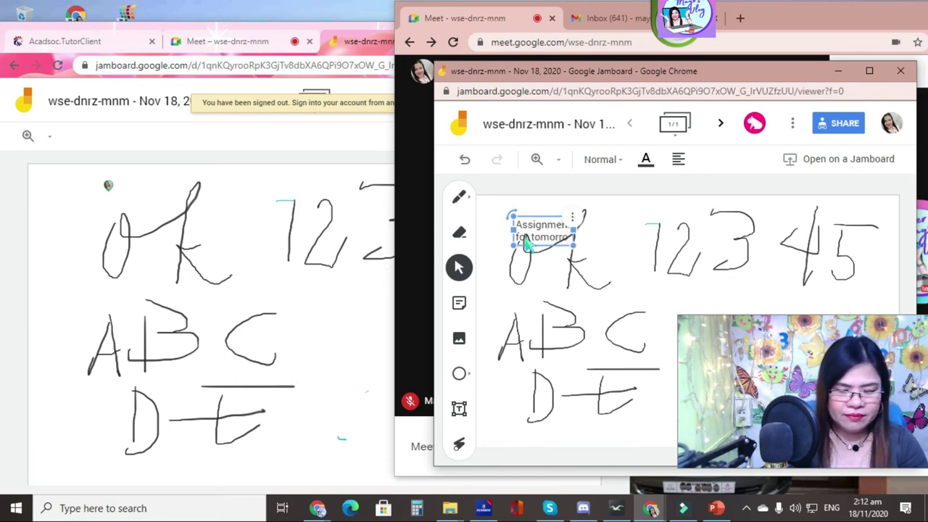
text(w)
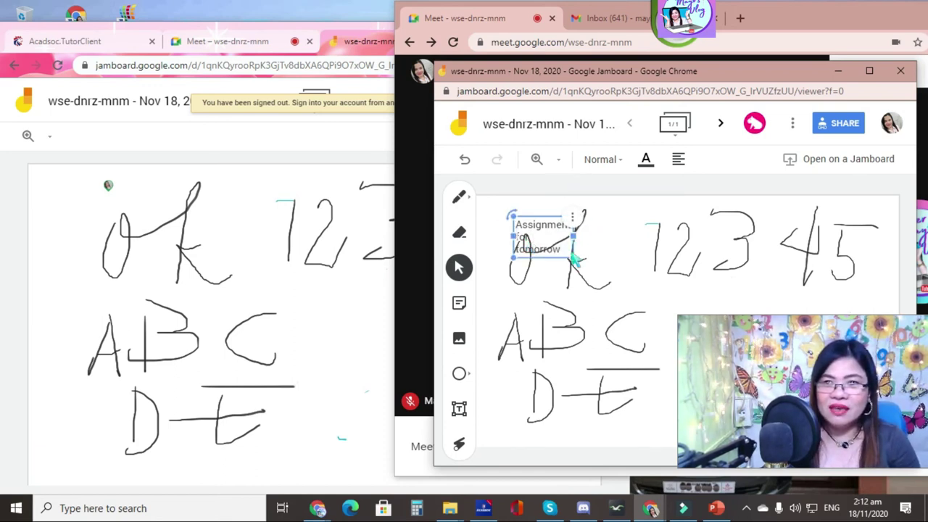
drag(572, 261, 627, 310)
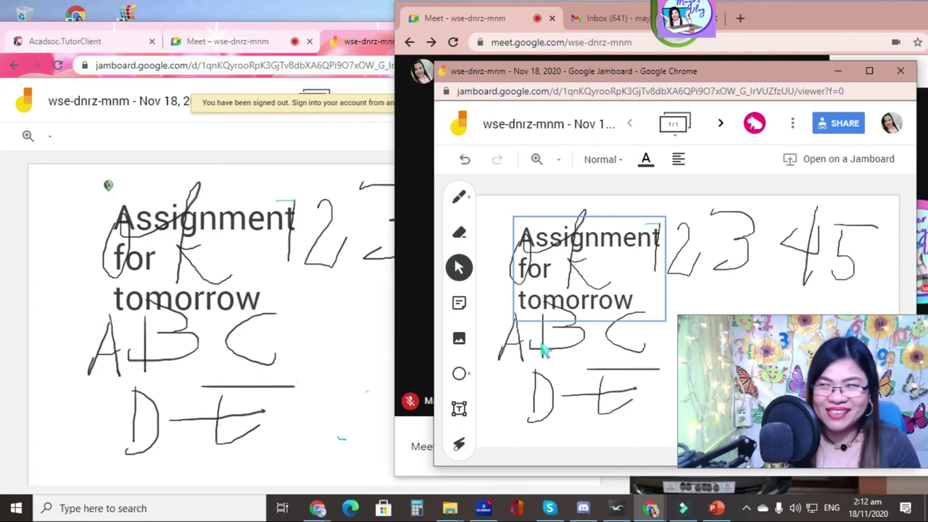
Step: Select and deselect the 'Assignment for tomorrow' text box a few times
click(570, 281)
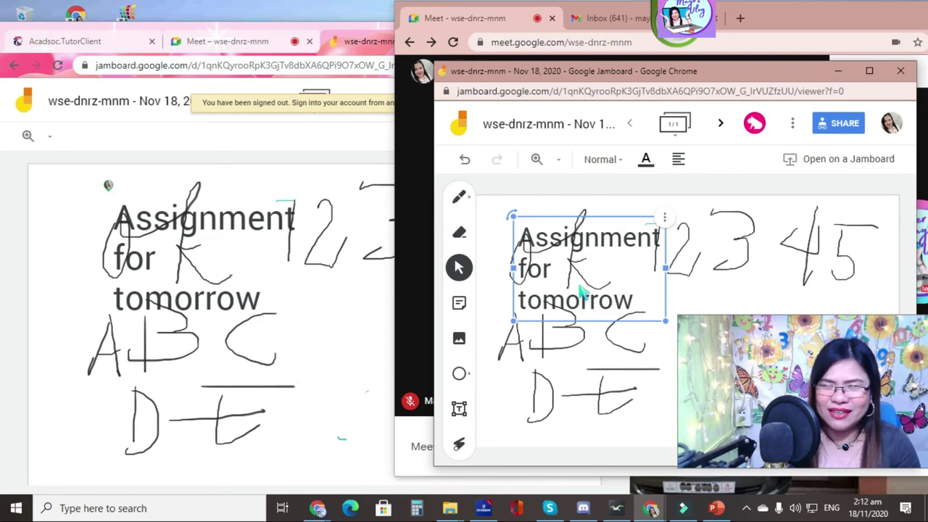
click(609, 452)
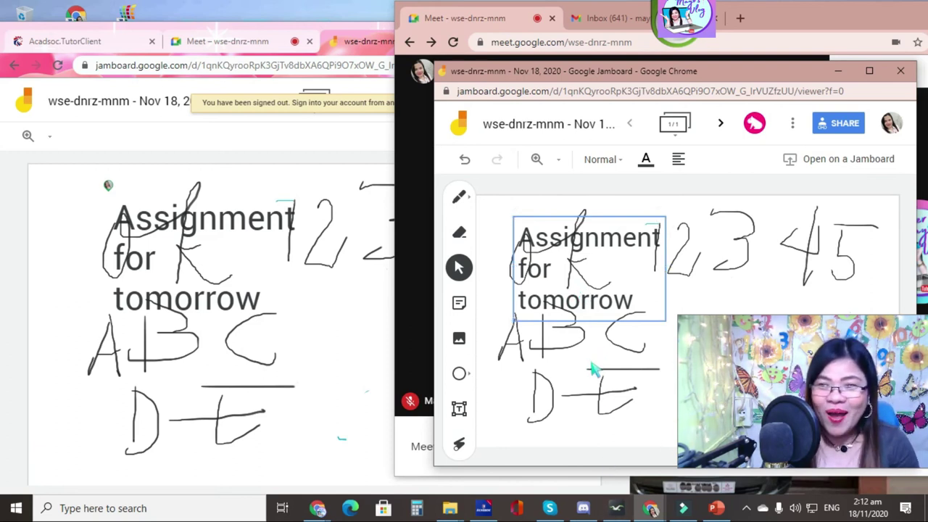
click(608, 288)
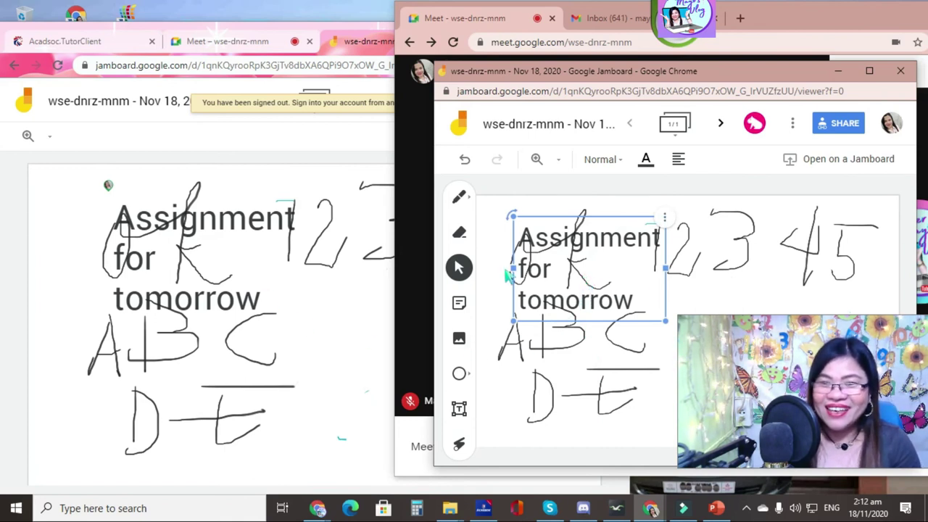
click(582, 347)
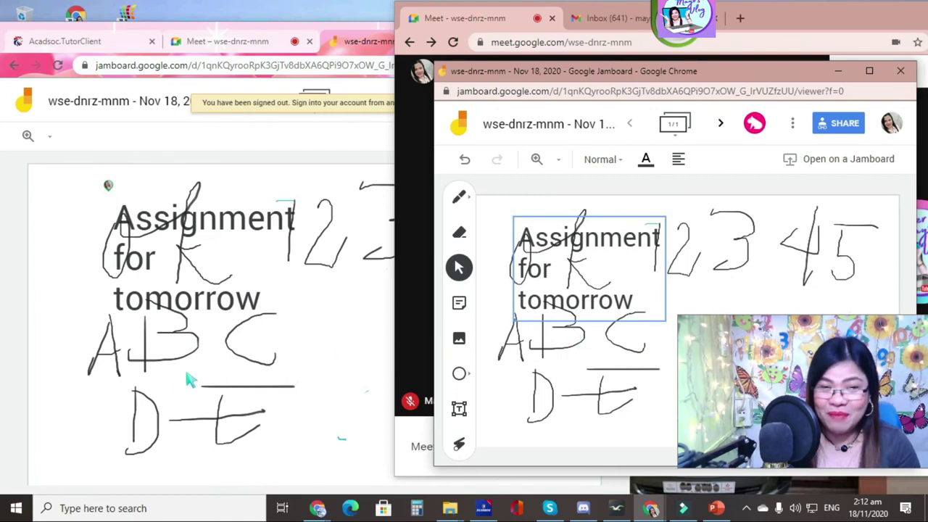
click(650, 276)
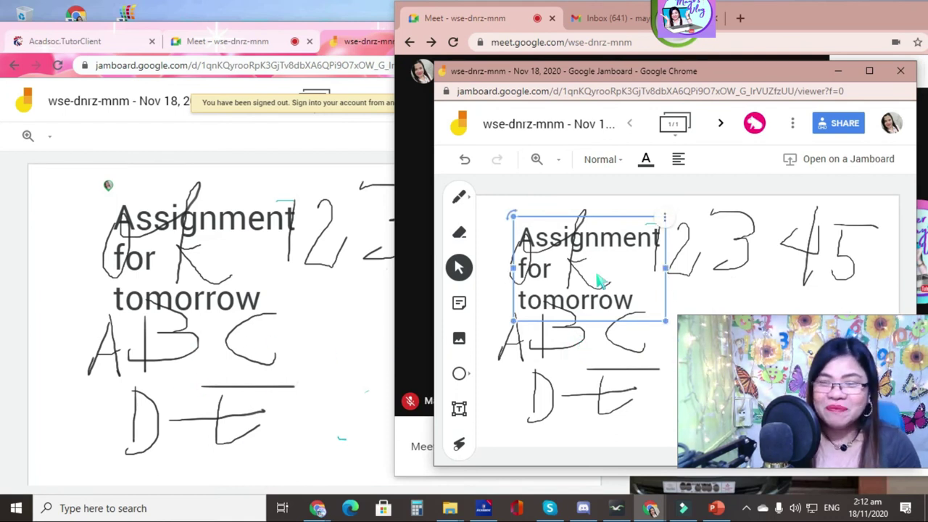
Step: Maximize, restore down, and close the Jamboard window
click(870, 71)
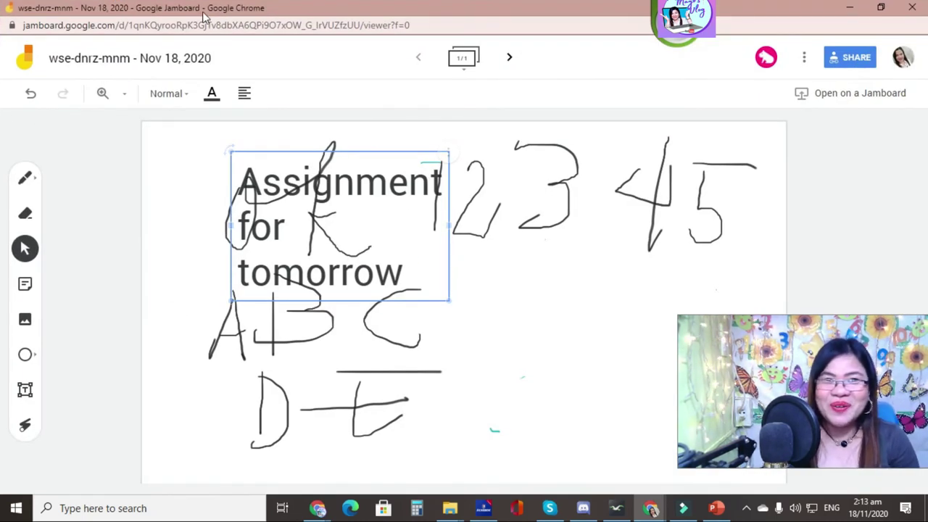
click(881, 9)
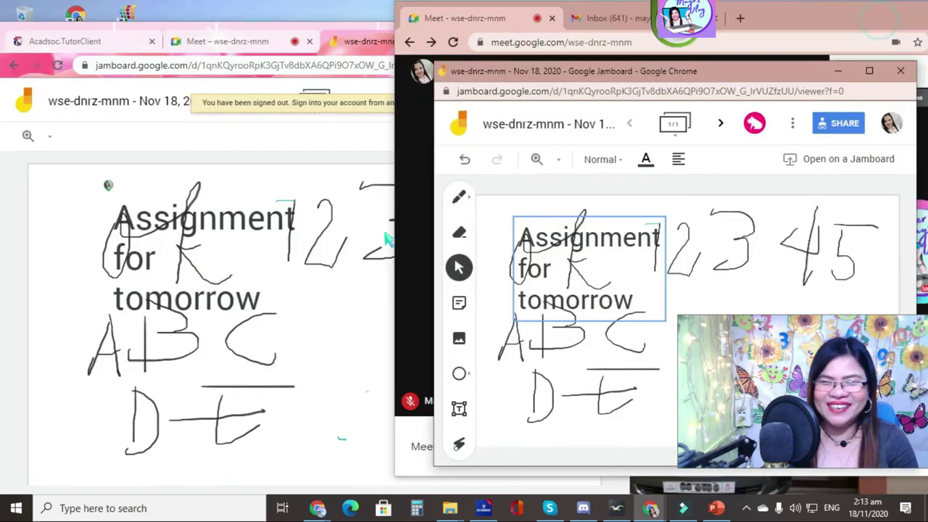
click(901, 71)
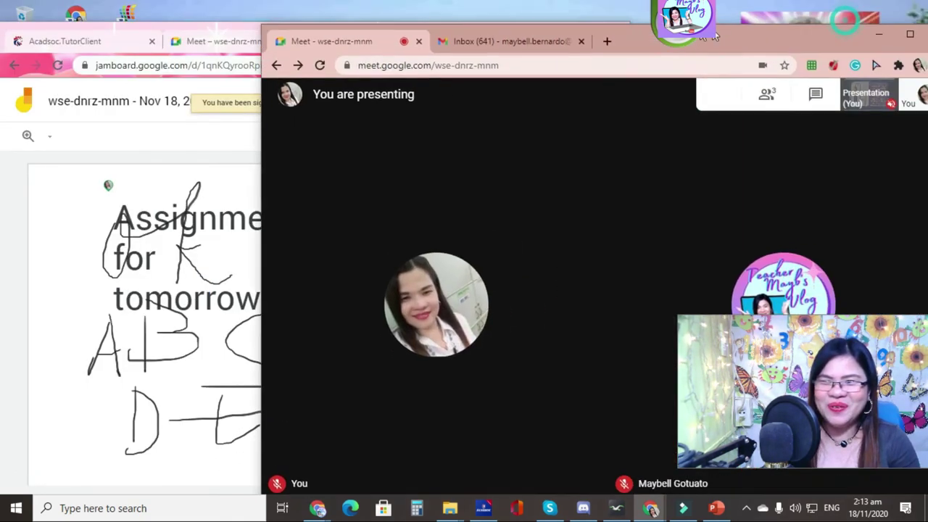
Step: Maximize the Meet call, move the Electricity slide show left, and advance to slide 8
click(851, 26)
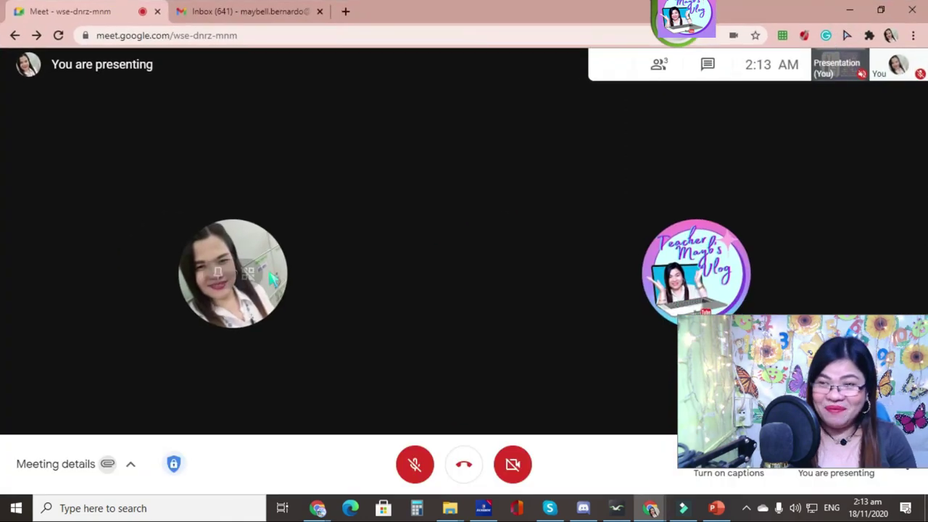
mouse_move(232, 258)
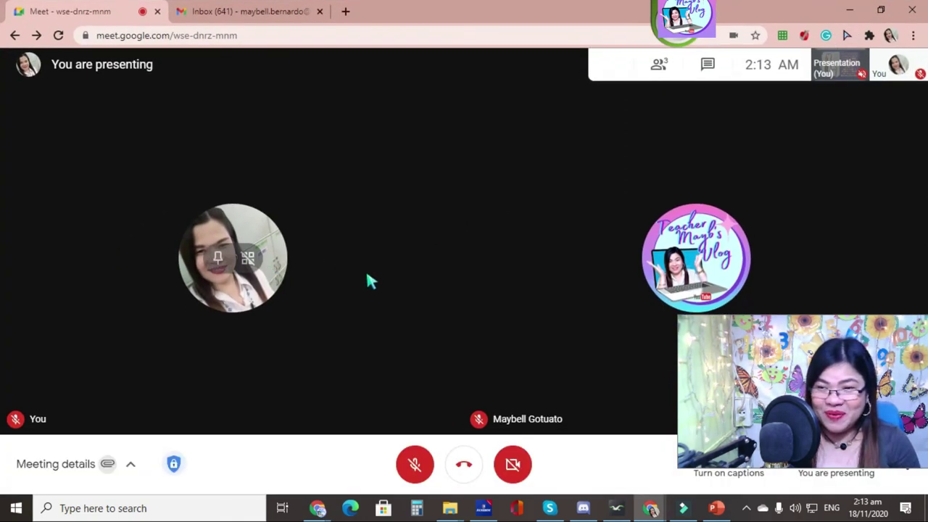
drag(740, 351, 694, 305)
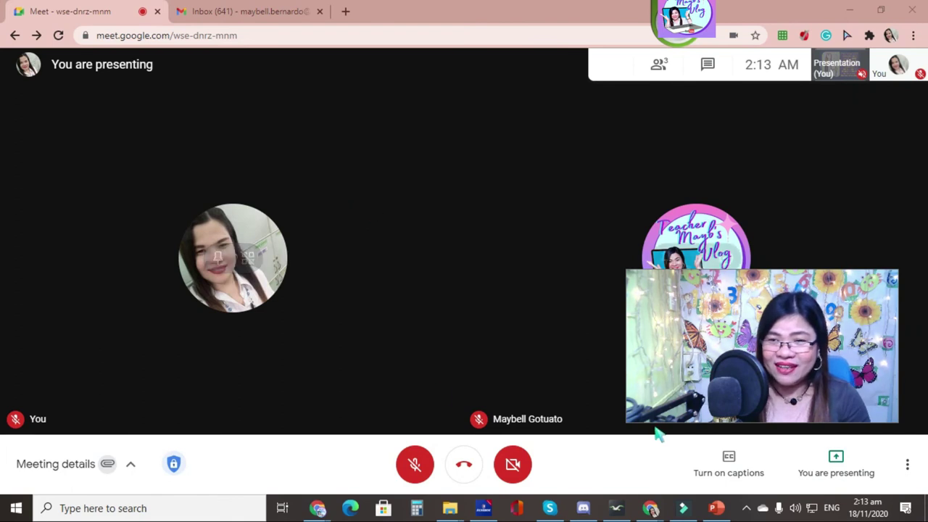
click(716, 510)
drag(621, 90, 290, 114)
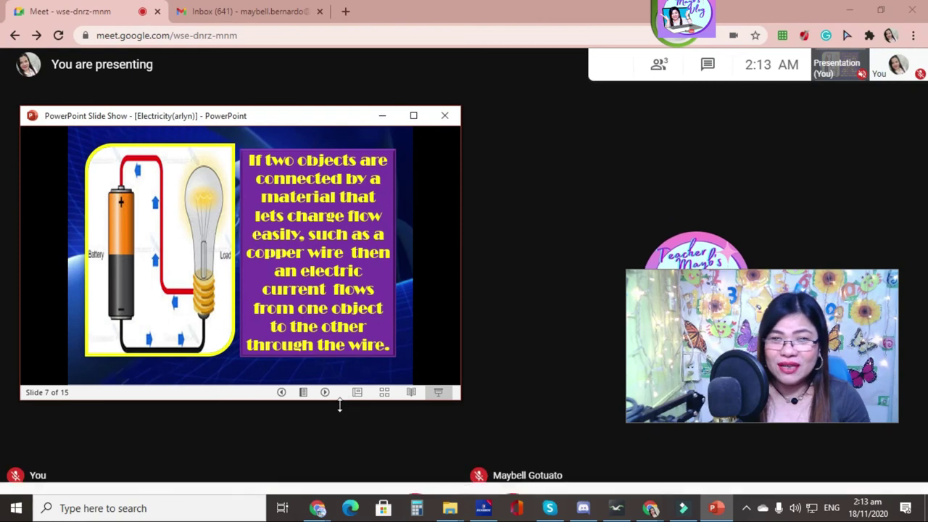
click(325, 392)
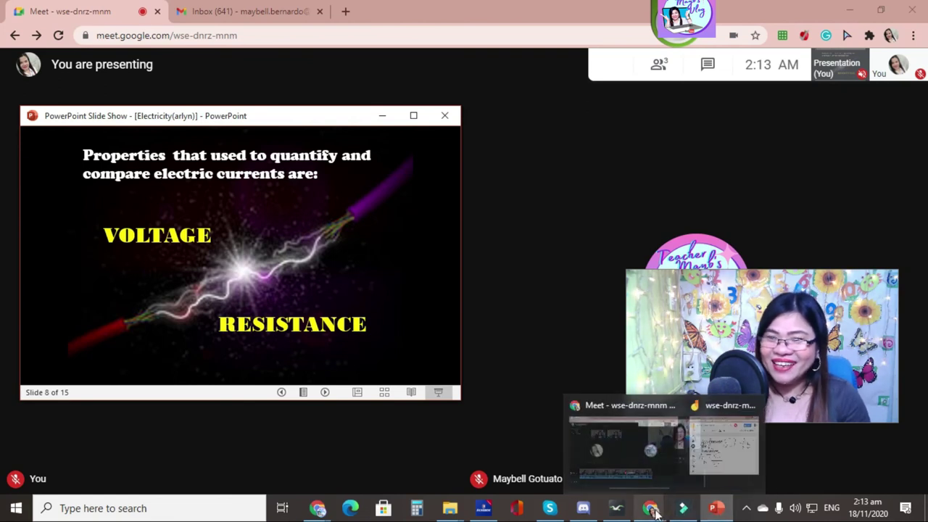
mouse_move(650, 508)
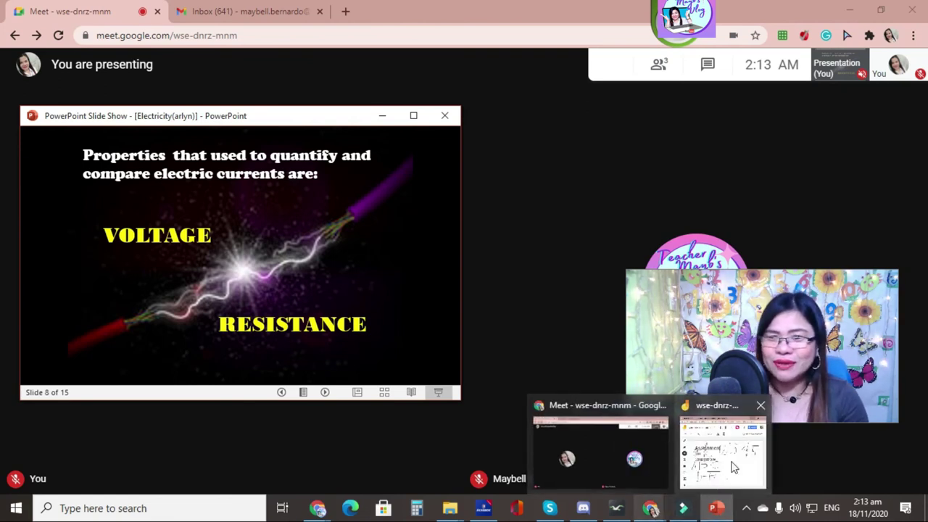
Step: Bring the view-only board forward, shorten and reposition it, and select the 'Assignment for tomorrow' note
click(722, 453)
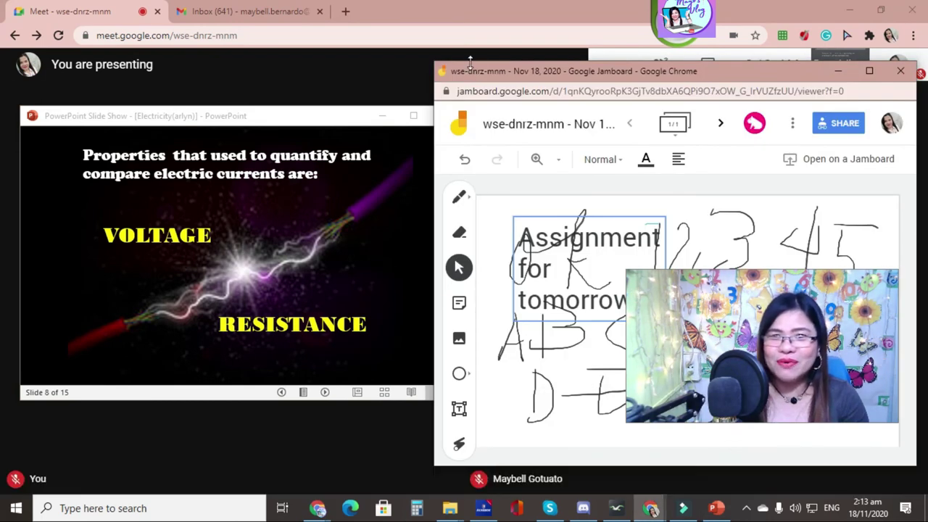
drag(470, 61, 470, 200)
mouse_move(542, 205)
mouse_down()
mouse_move(268, 114)
mouse_move(250, 124)
mouse_up()
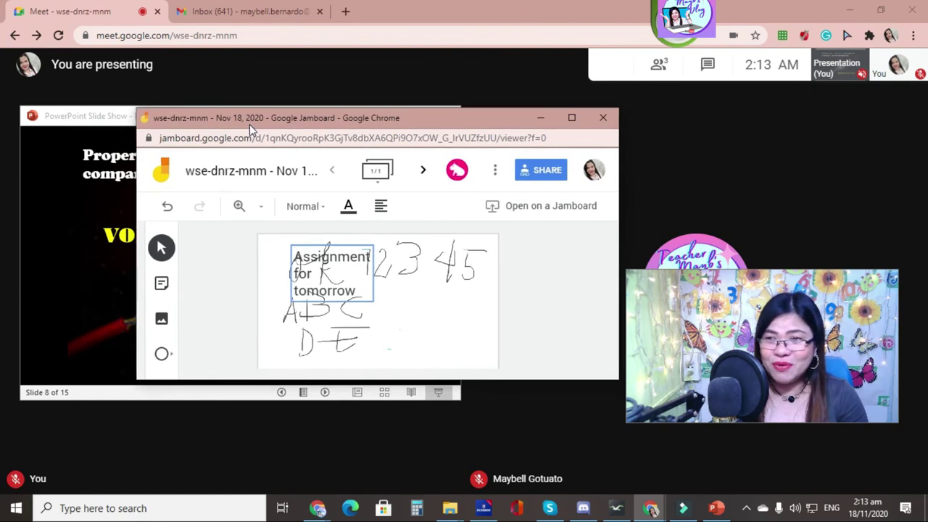
click(355, 300)
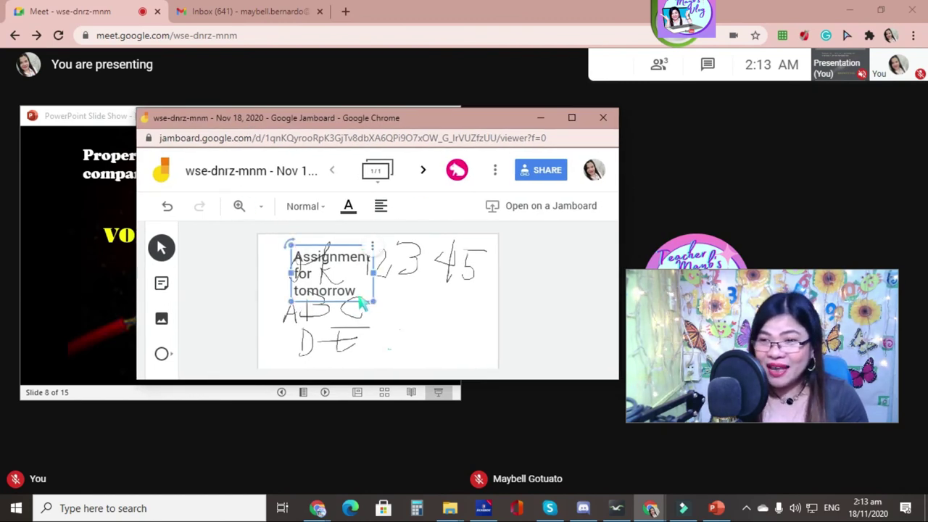
click(408, 326)
click(319, 298)
click(382, 346)
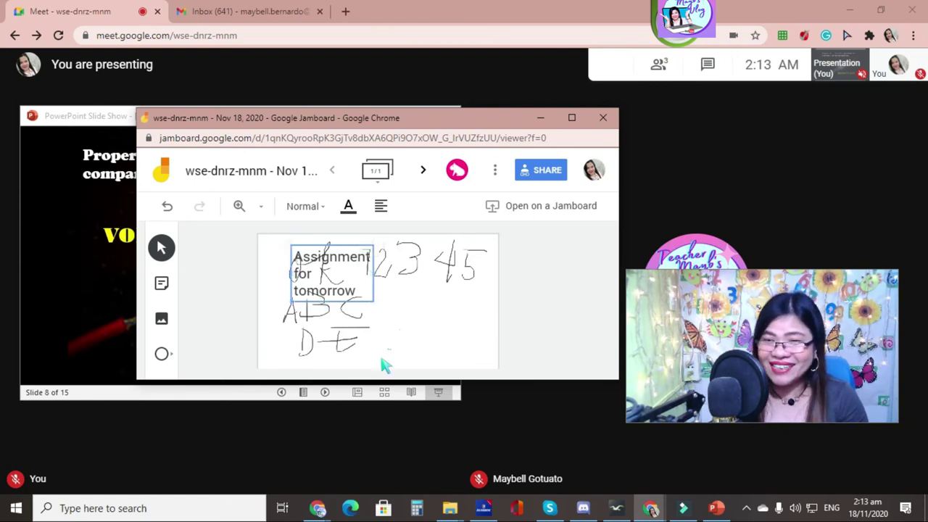
mouse_move(503, 137)
mouse_down()
mouse_move(468, 137)
mouse_move(453, 124)
mouse_up()
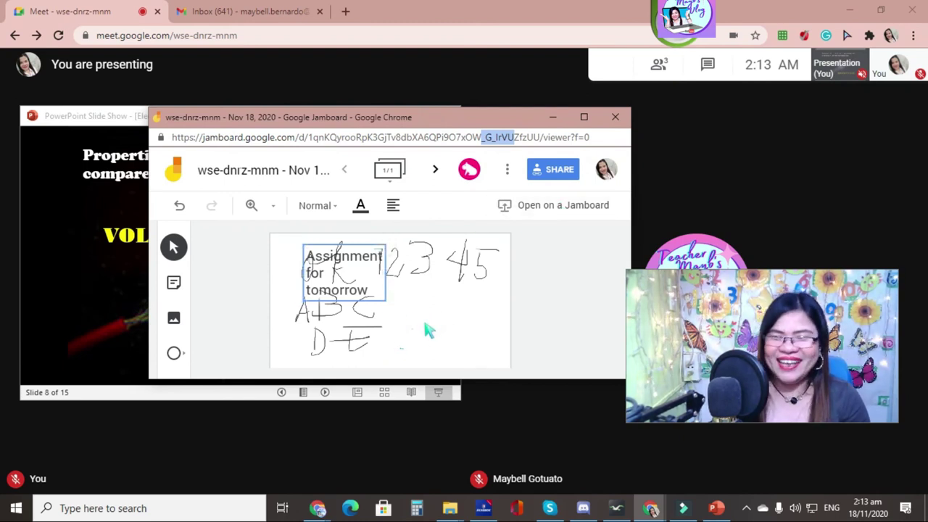
mouse_move(445, 109)
mouse_down()
mouse_move(428, 183)
mouse_move(438, 162)
mouse_up()
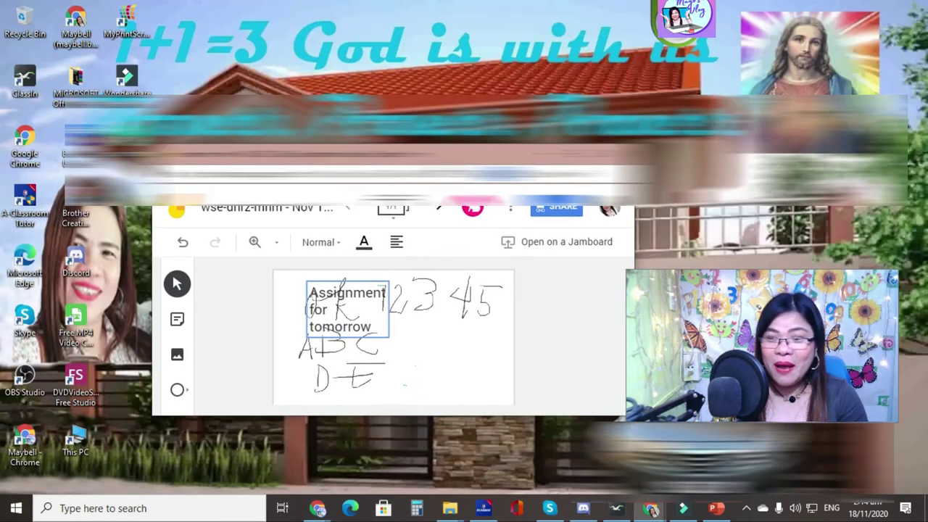
Step: Cycle between the call, board and slide show windows, leaving the board in front
mouse_move(650, 508)
click(568, 491)
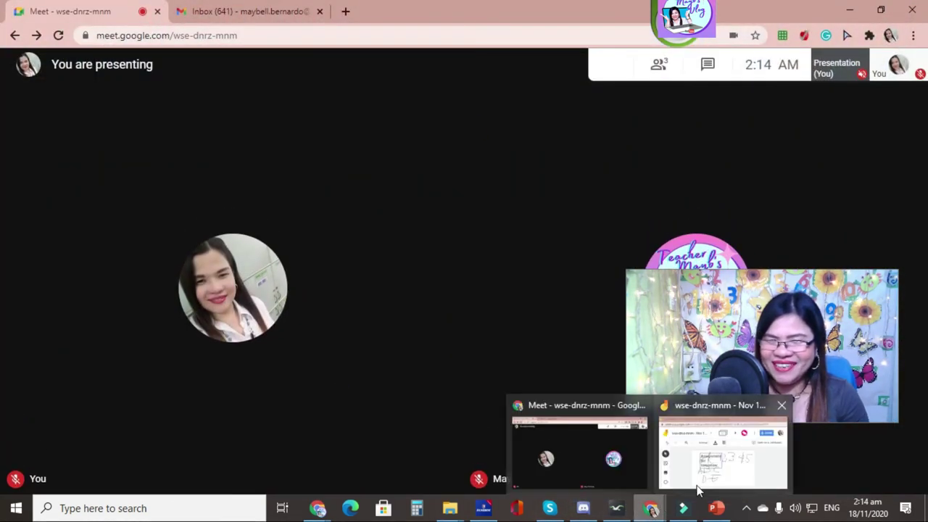
click(701, 476)
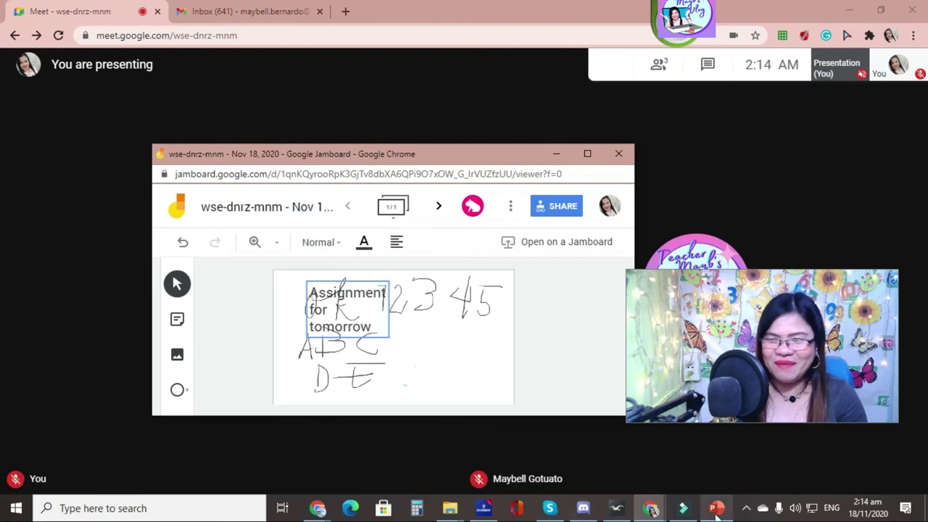
click(716, 508)
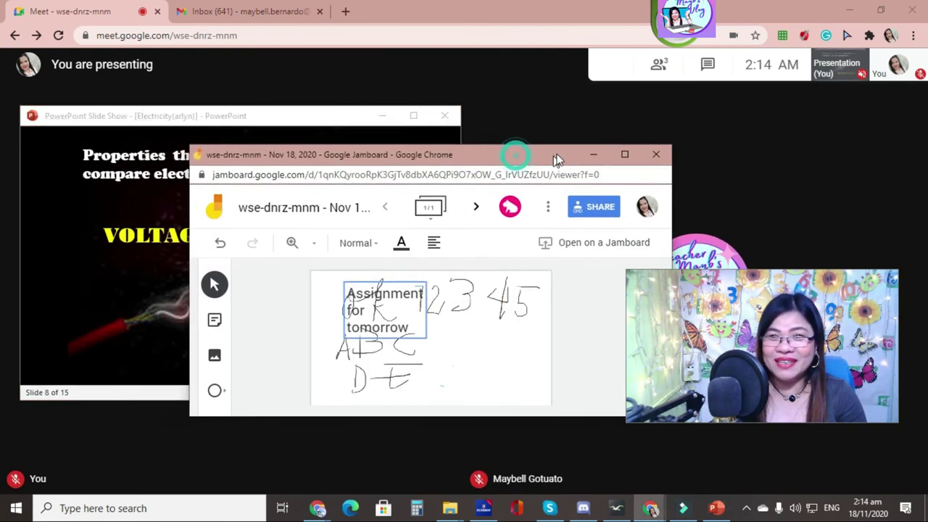
drag(515, 157, 535, 164)
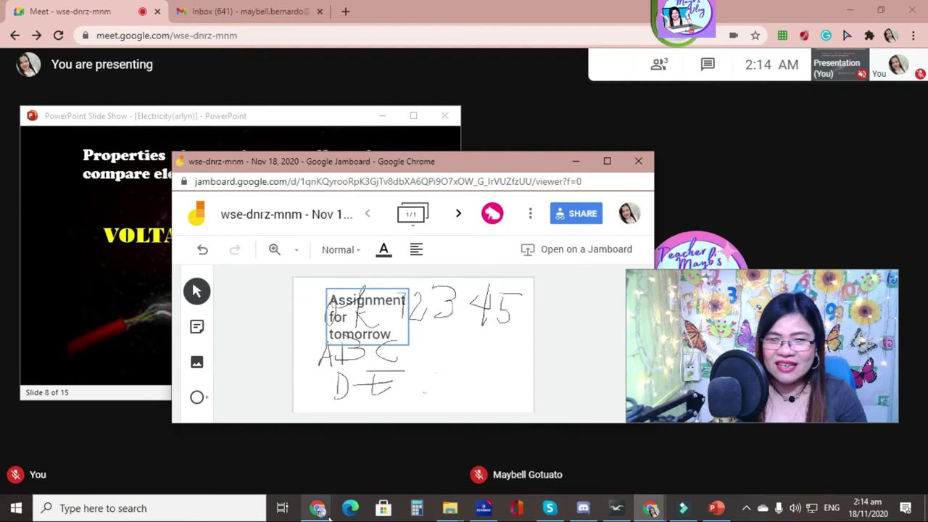
click(316, 504)
Step: Switch to the second browser window's call page and close the meeting chat panel
click(207, 472)
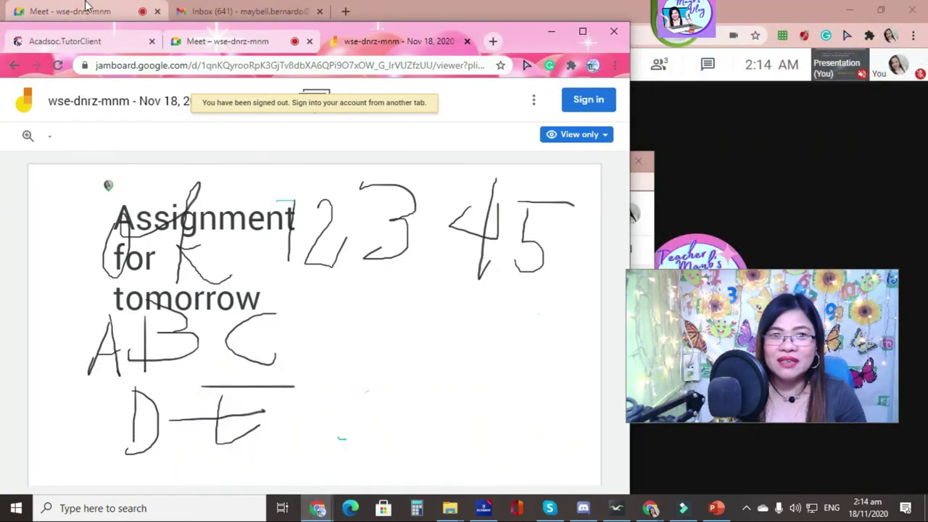
click(87, 10)
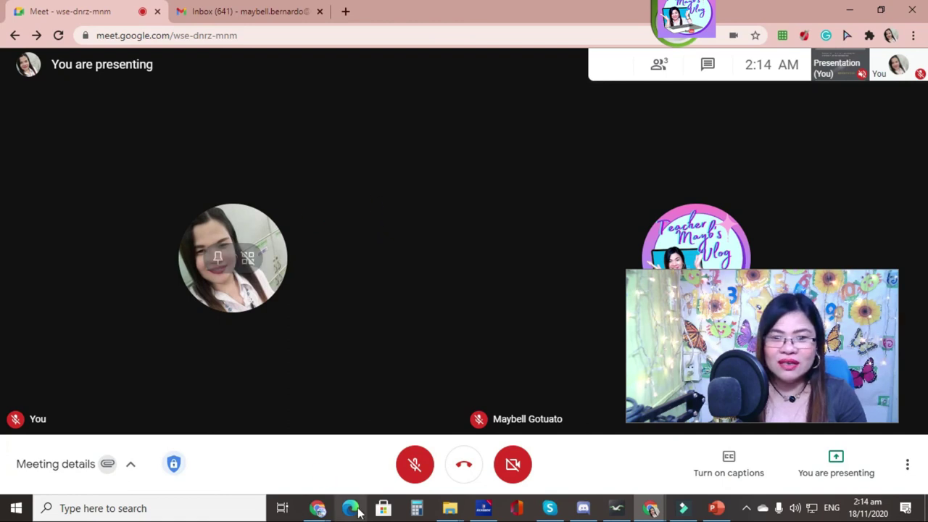
click(43, 7)
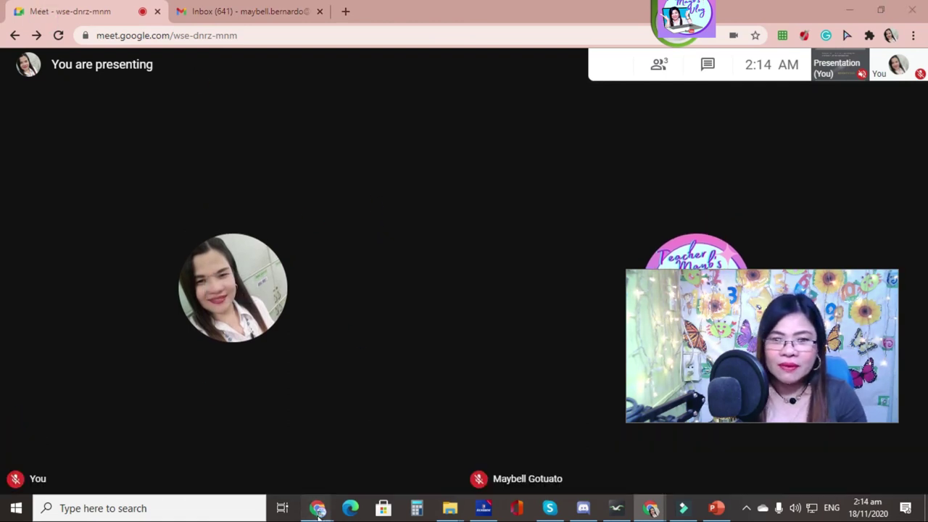
mouse_move(317, 507)
click(243, 443)
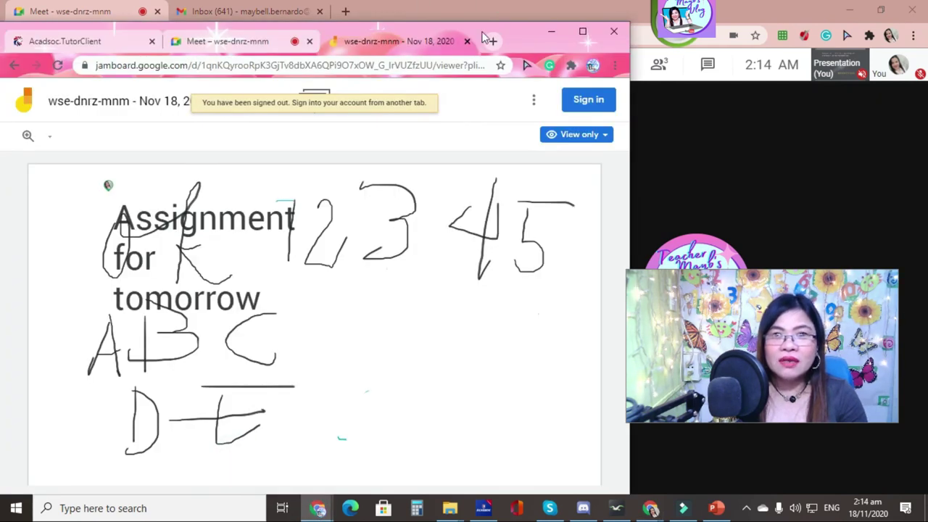
click(72, 41)
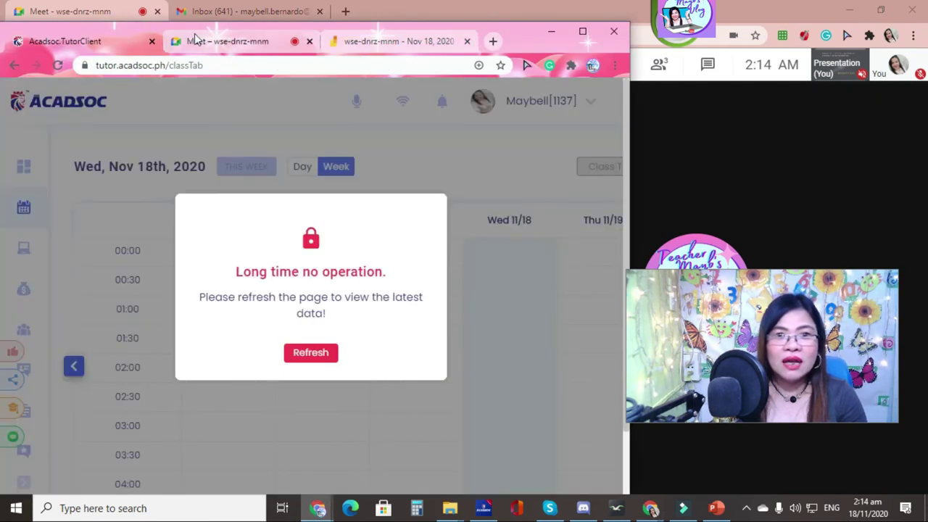
click(223, 42)
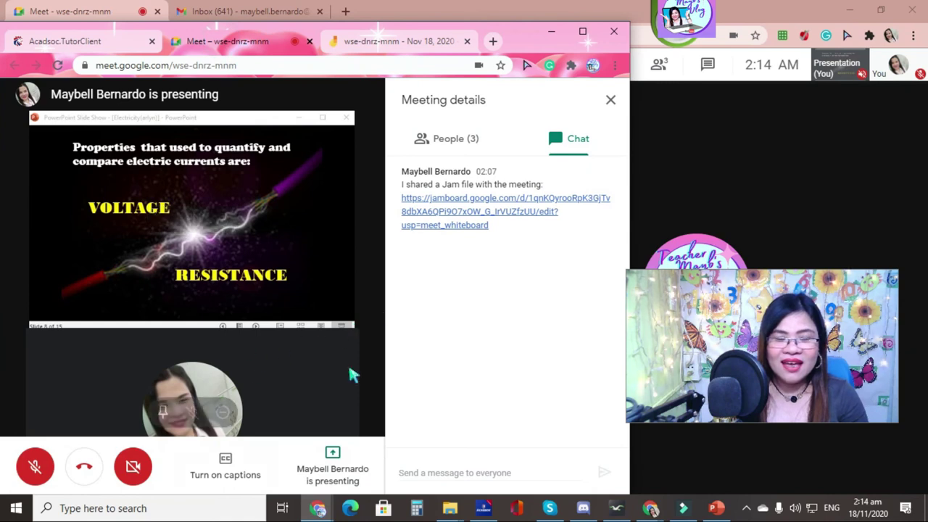
click(610, 99)
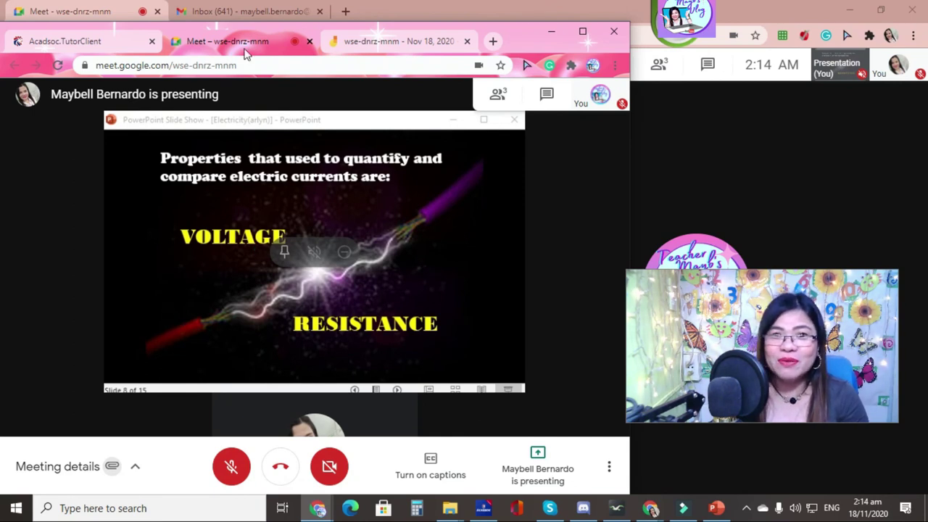
Step: Toggle between the board and call pages, then restore the main Meet call window
click(369, 40)
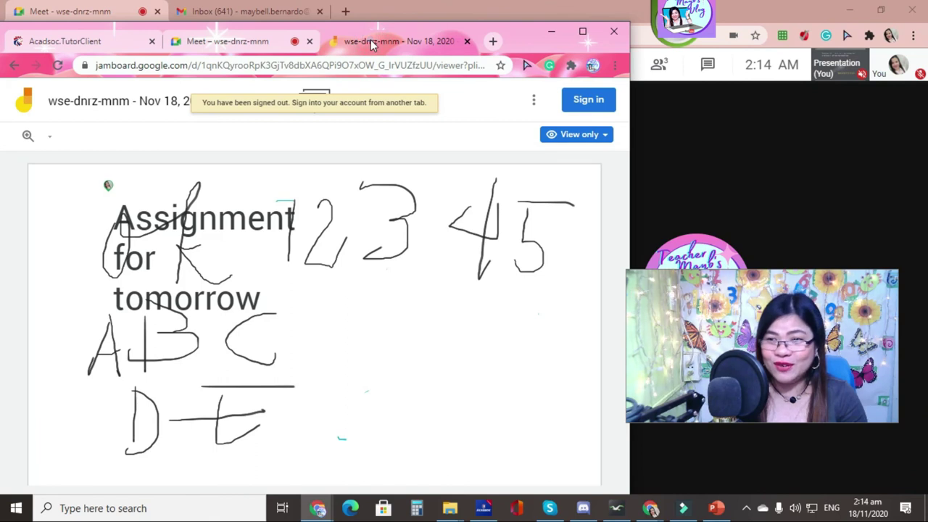
click(214, 40)
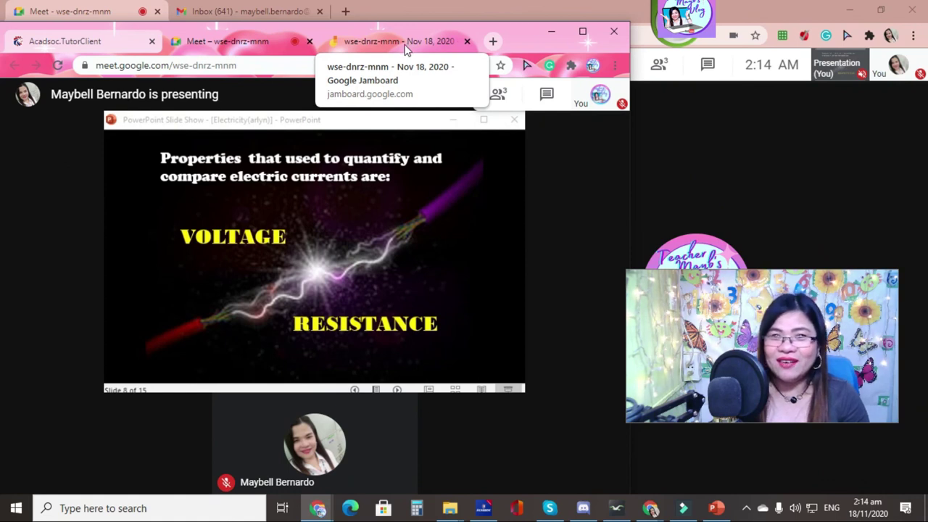
click(404, 42)
click(652, 504)
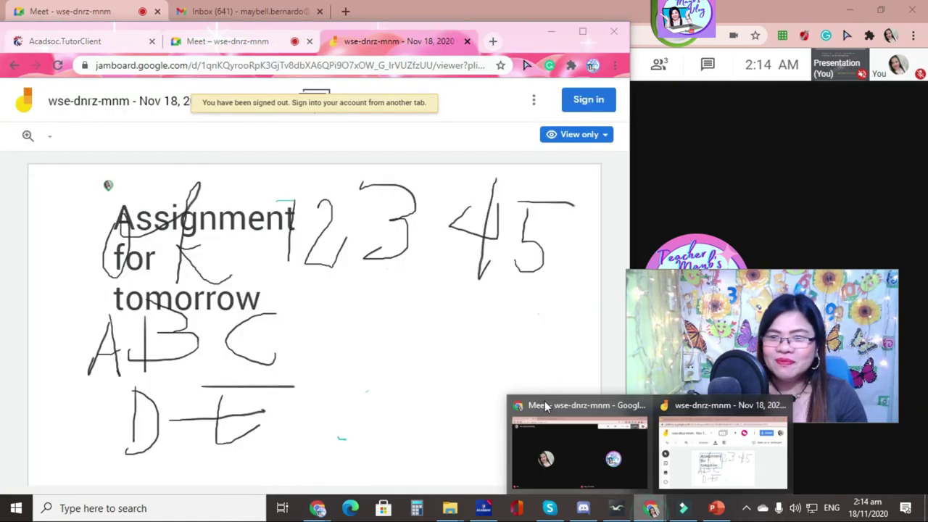
click(587, 473)
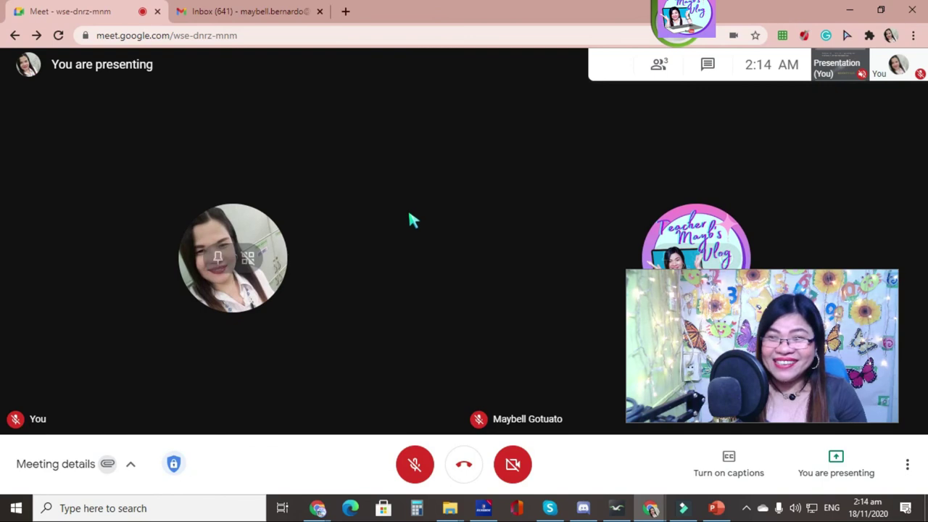